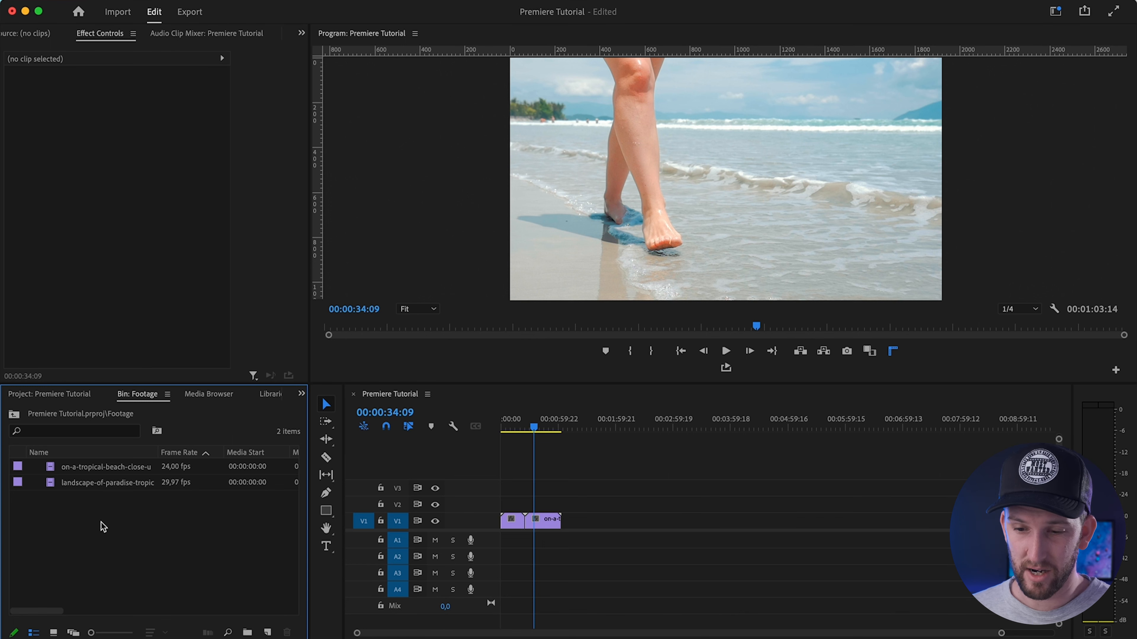
Close the Media Browser and Libraries panels
left_click(208, 394)
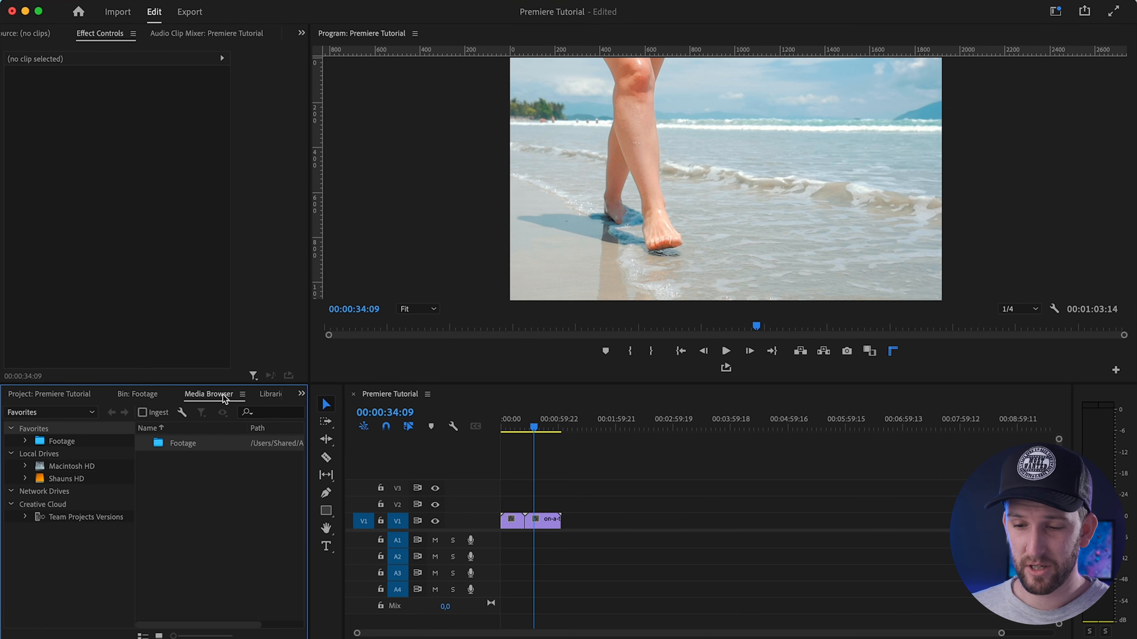
left_click(271, 394)
left_click(175, 396)
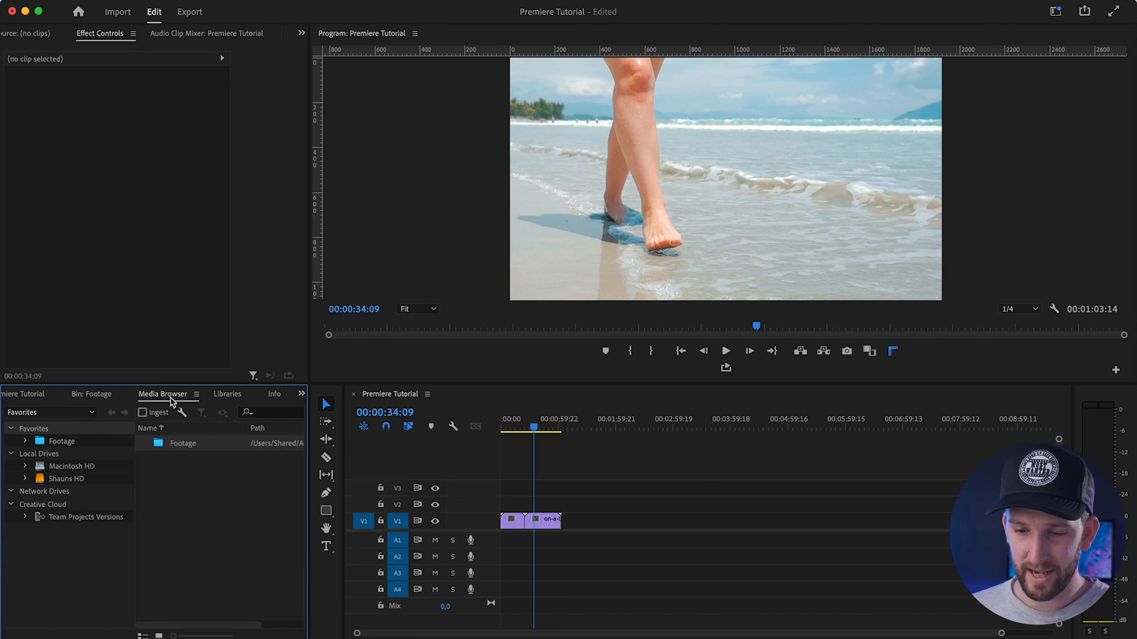
left_click(197, 394)
left_click(216, 406)
left_click(176, 394)
left_click(192, 406)
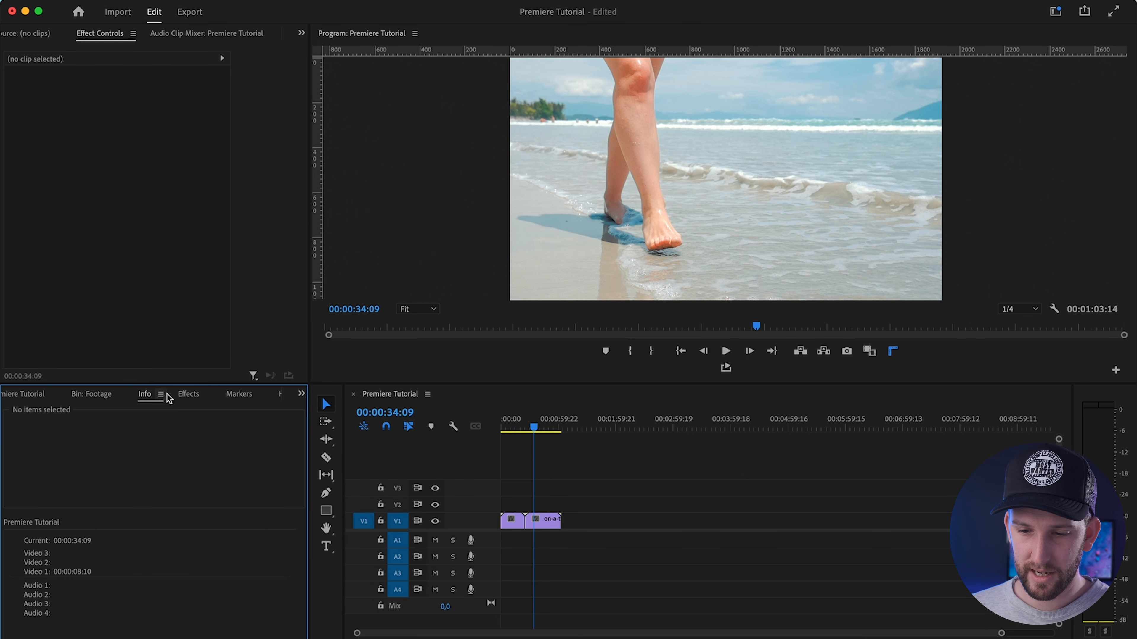
Close the Info, Markers and History panels, keeping the Effects panel open
left_click(160, 394)
left_click(174, 406)
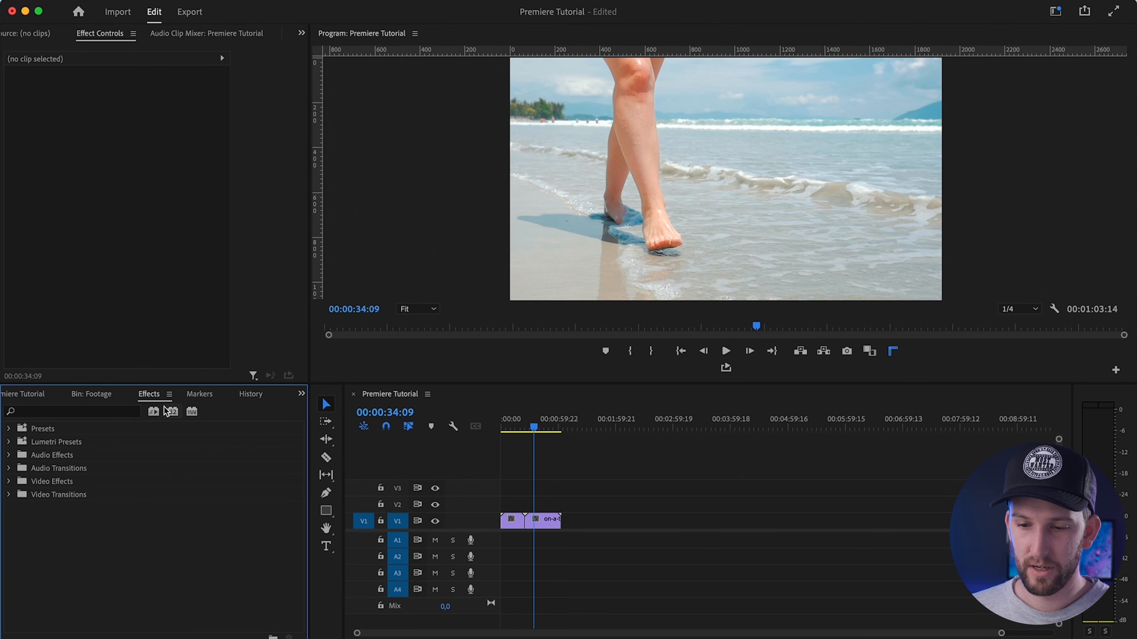
left_click(208, 395)
left_click(222, 394)
left_click(242, 408)
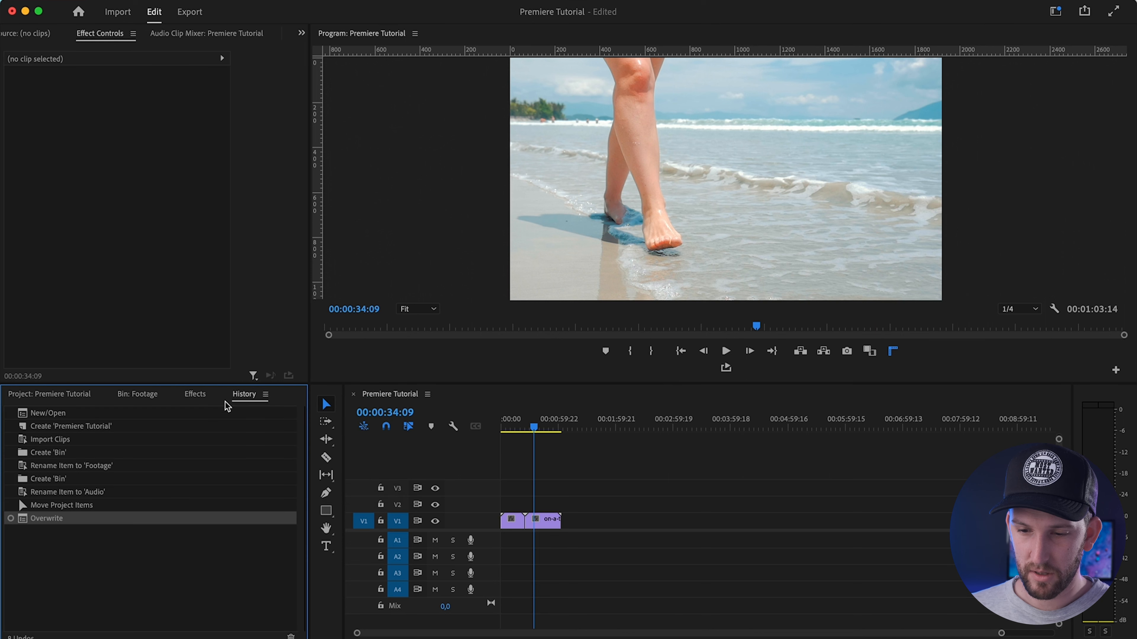
left_click(265, 394)
left_click(287, 408)
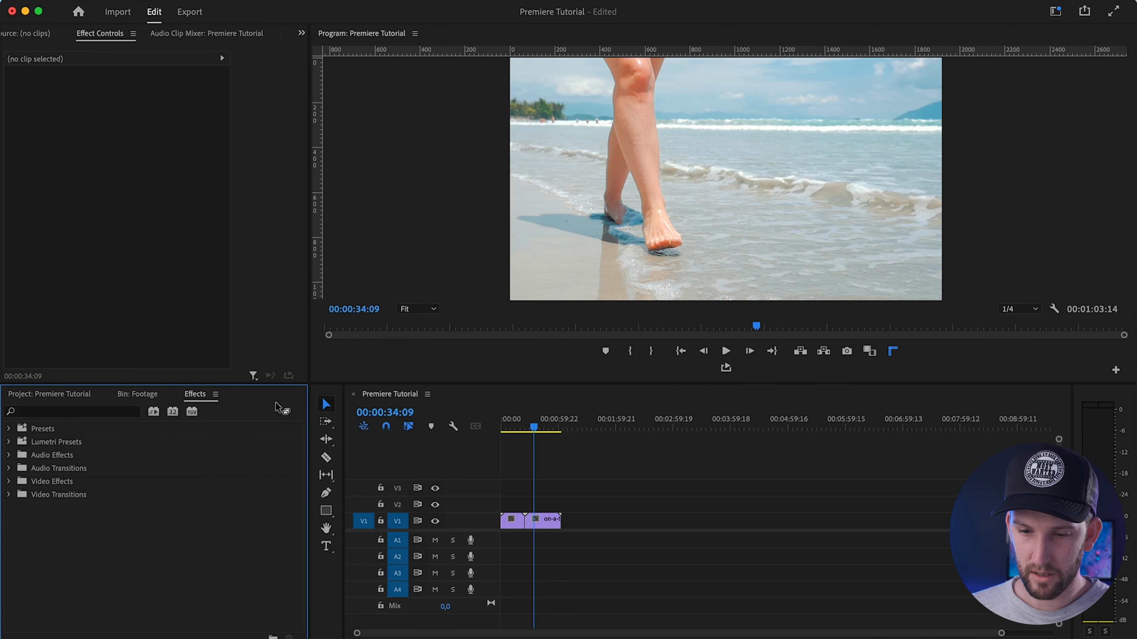
Look through the Footage bin and the project contents, finishing on the Effects panel
left_click(128, 394)
left_click(79, 395)
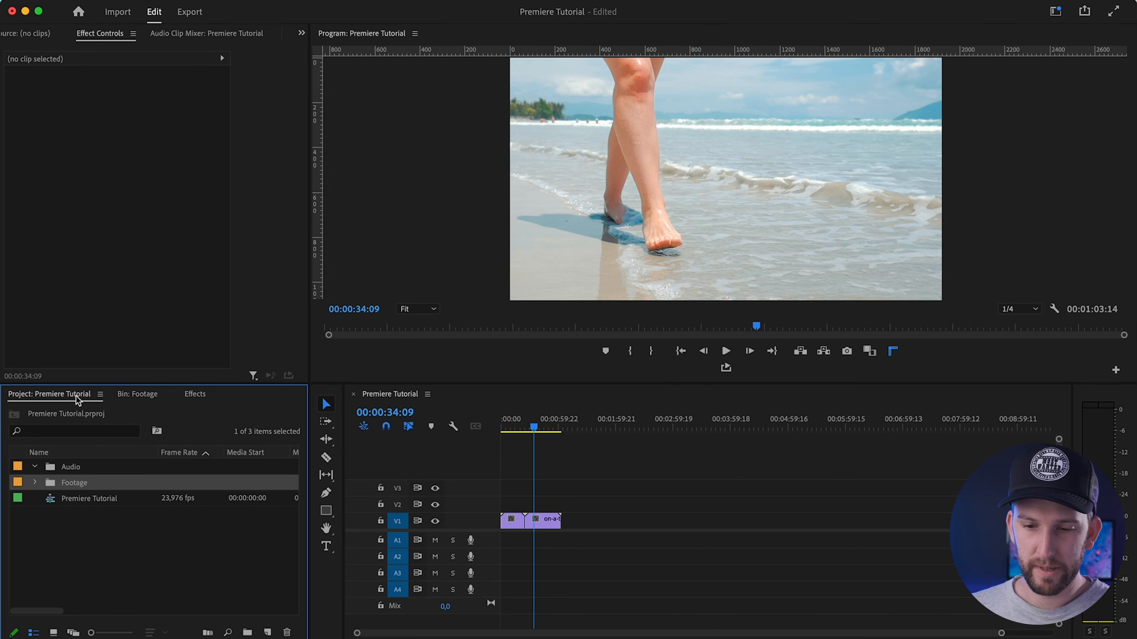
left_click(204, 396)
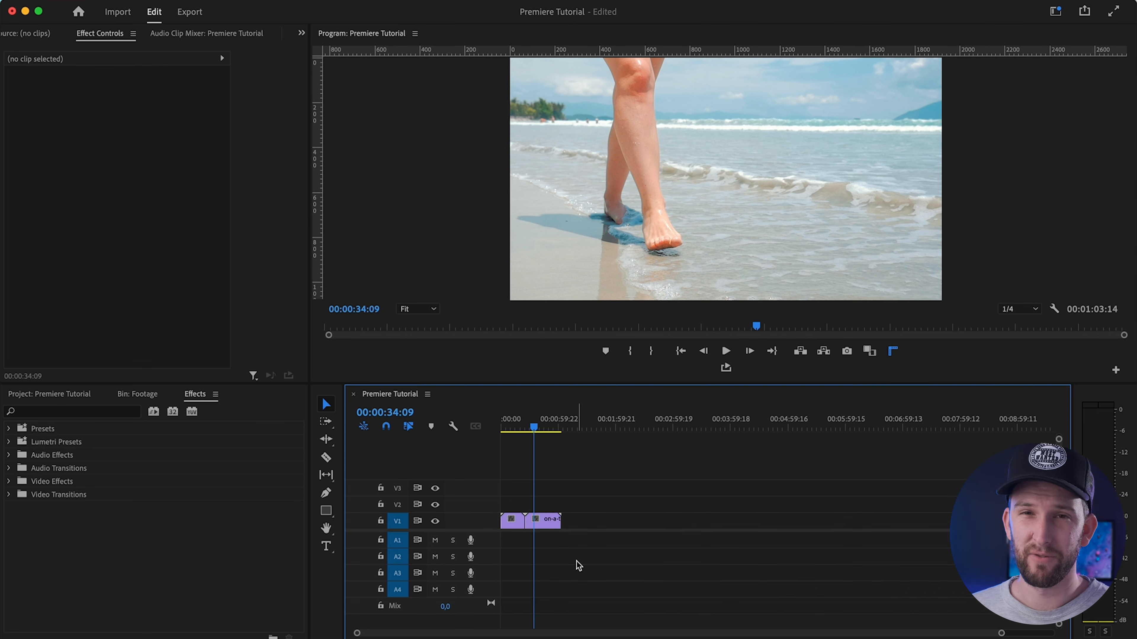
Return the playhead to the start of the sequence and activate the Selection tool
key("=")
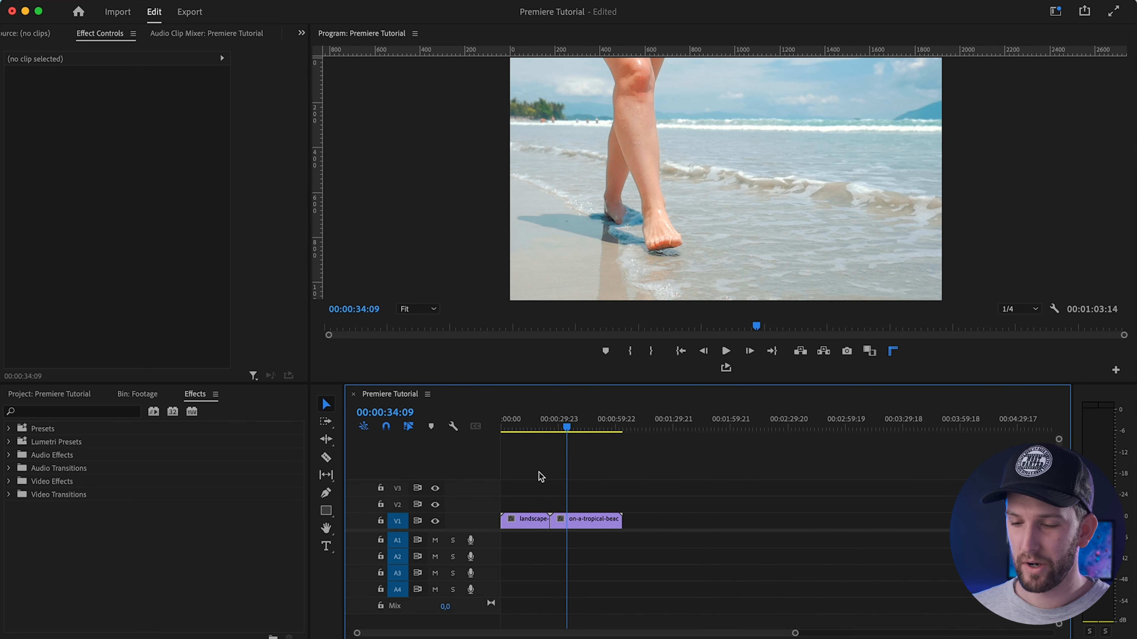
left_click_drag(530, 423, 492, 437)
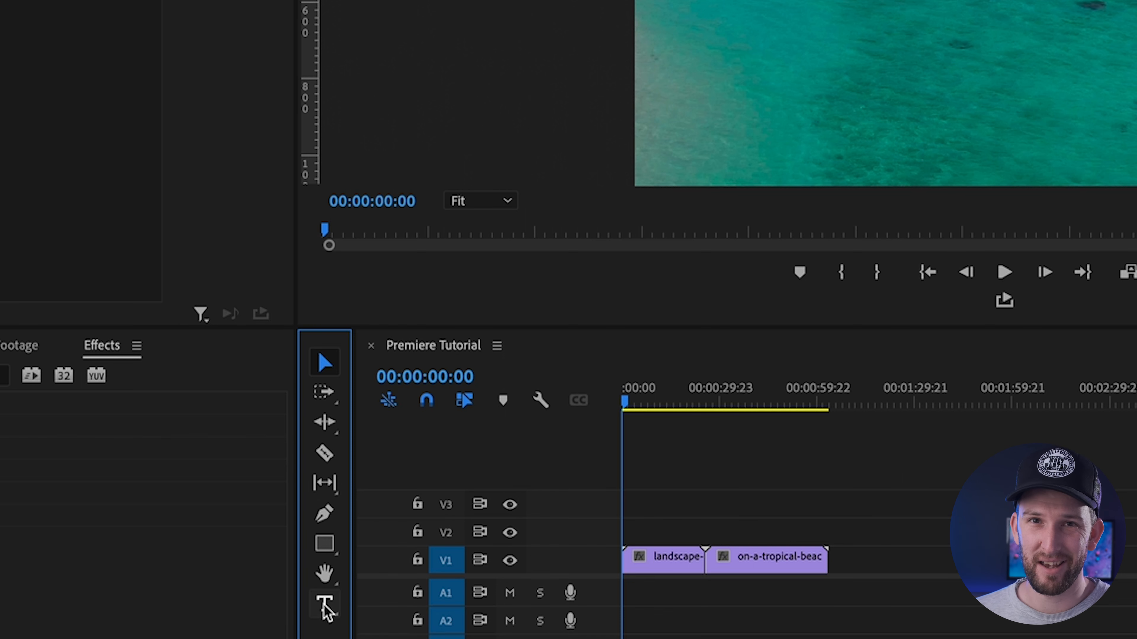
key("v")
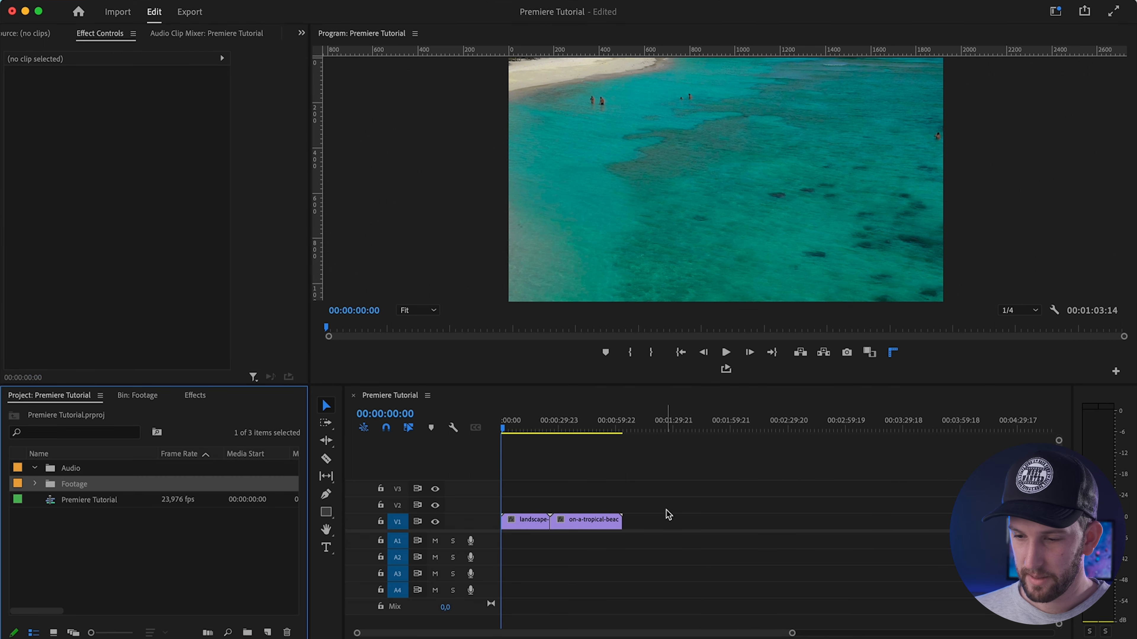
Delete both clips from the timeline and expand the Footage bin in the project
left_click_drag(658, 496, 466, 551)
left_click(35, 484)
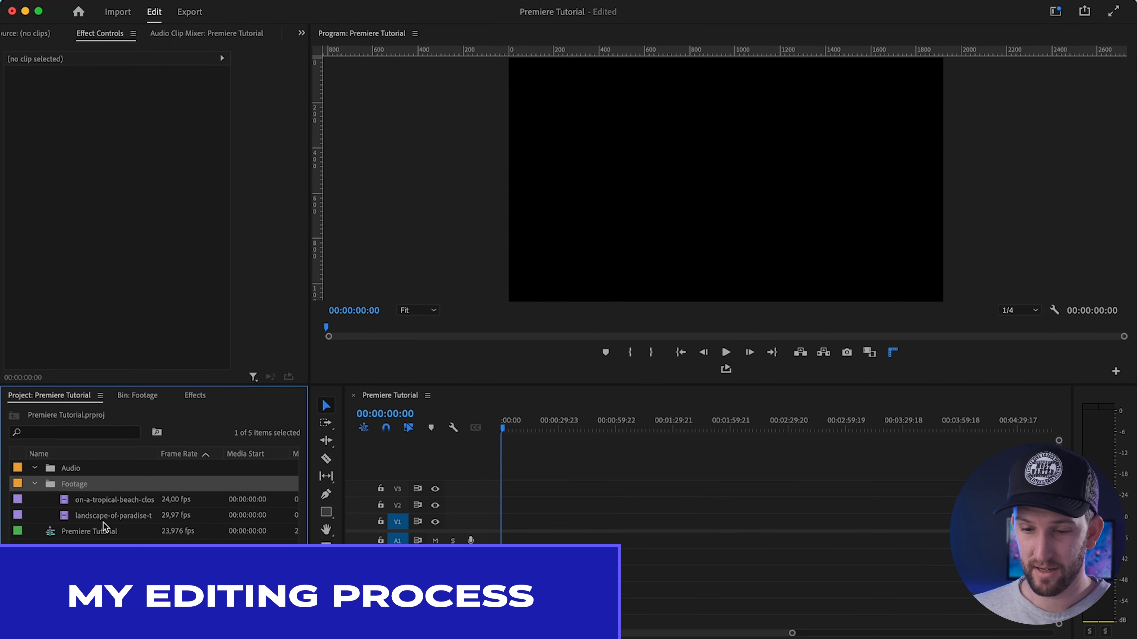
Open the on-a-tropical-beach clip in the Source monitor and play it up to 00:00:06:09
left_click(92, 500)
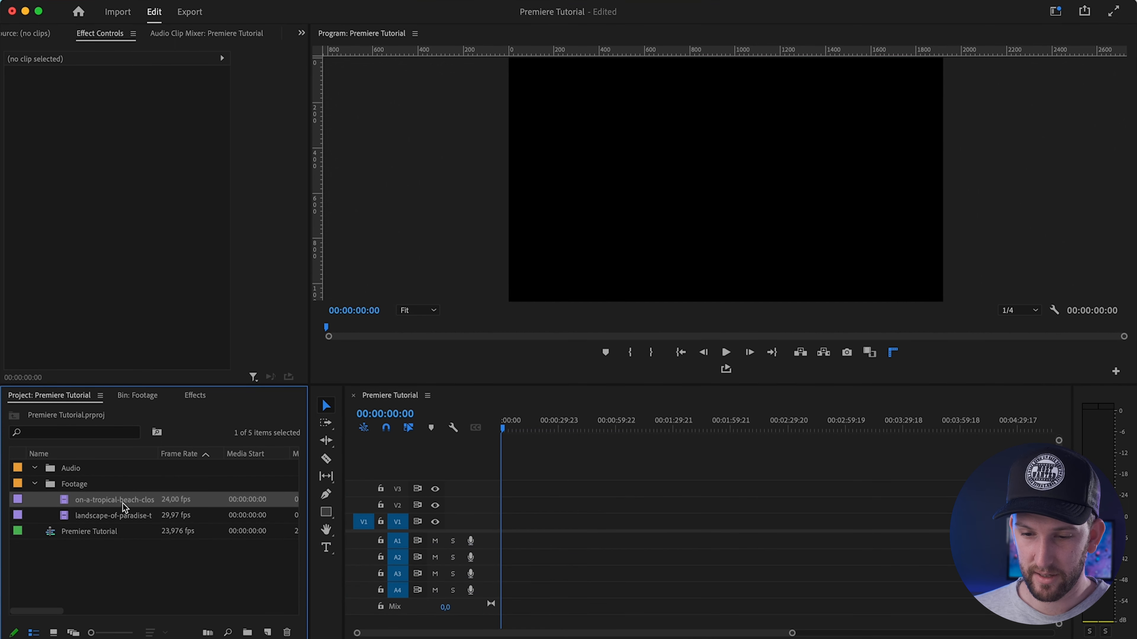
double_click(74, 501)
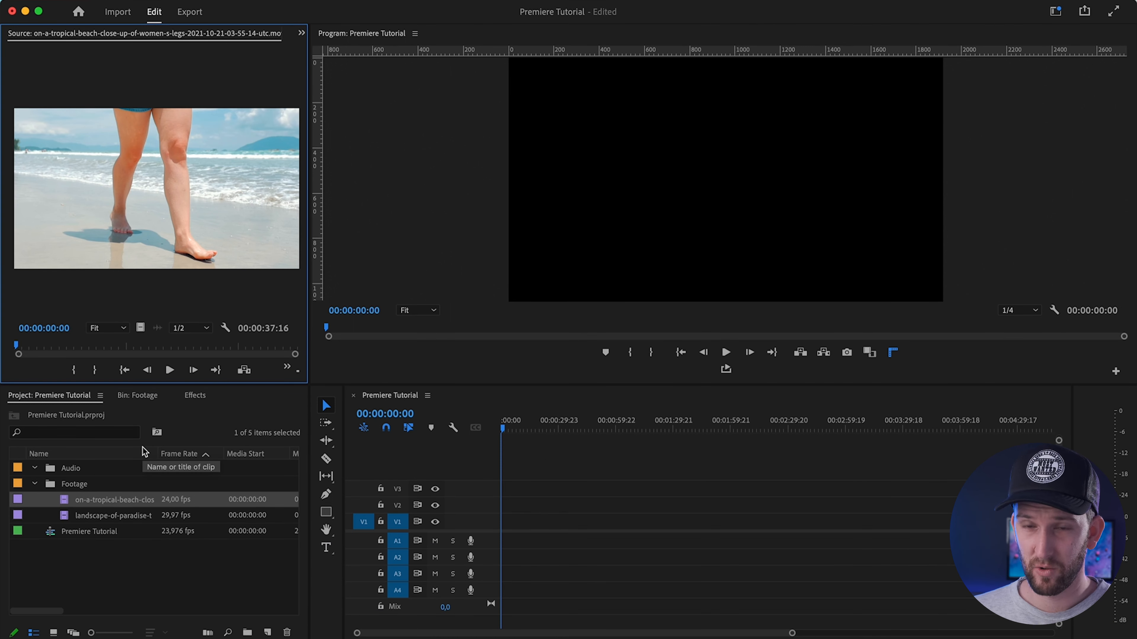
left_click(169, 370)
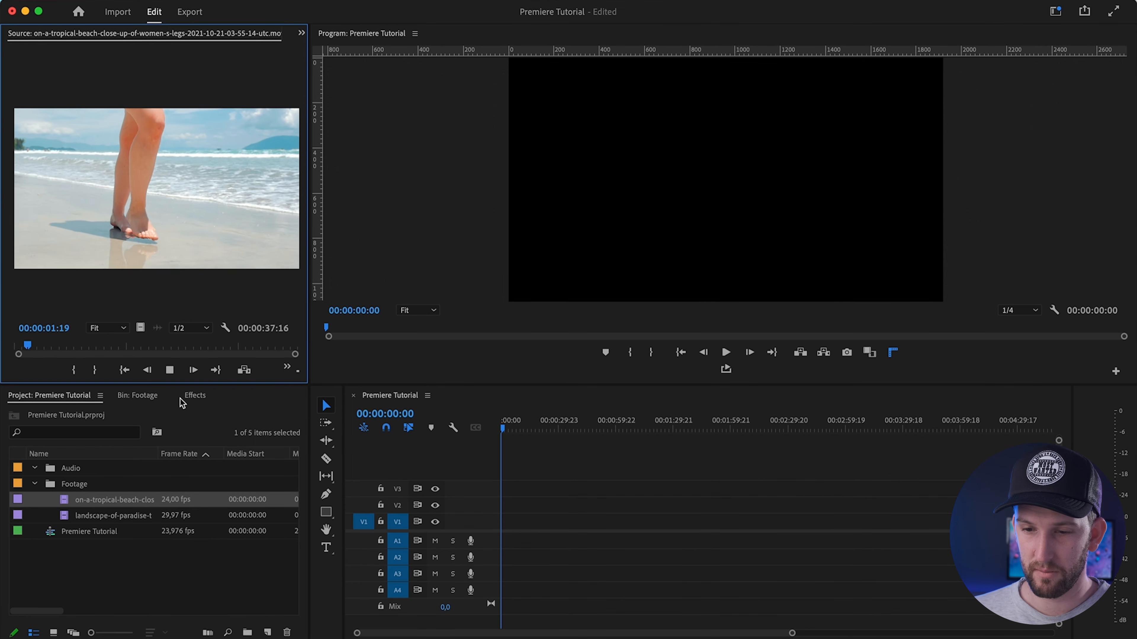
key("space")
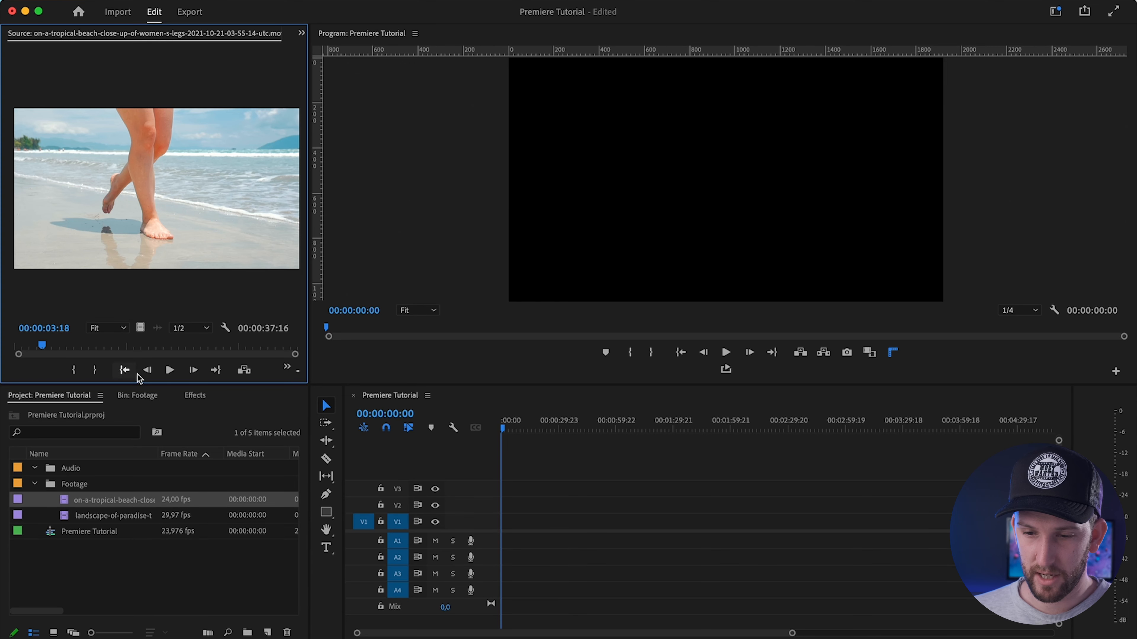
key("space")
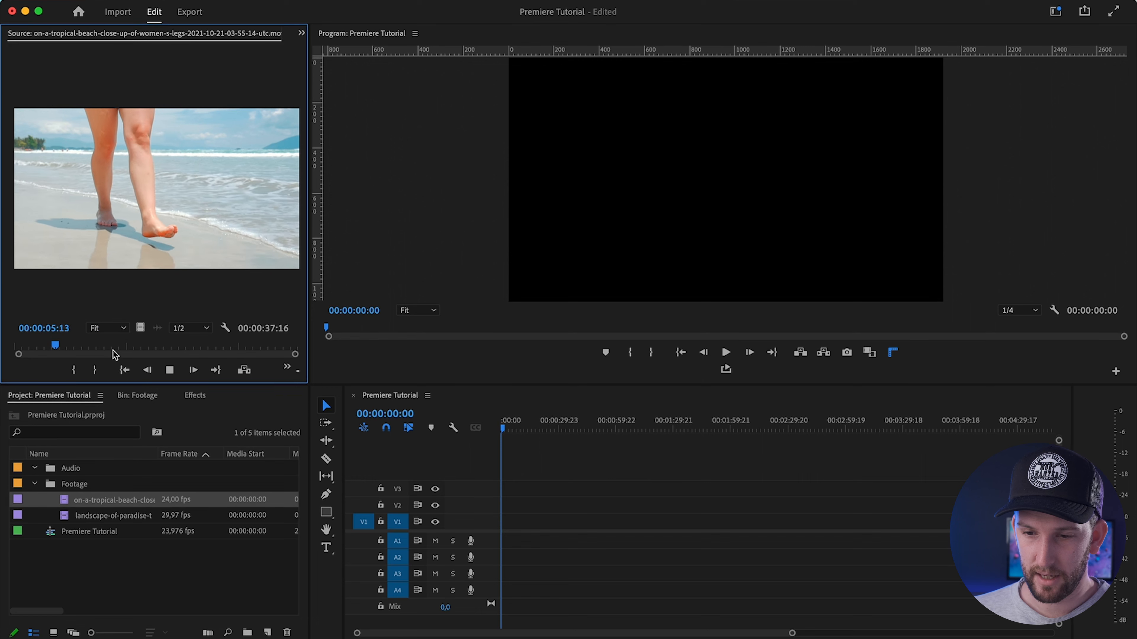
key("space")
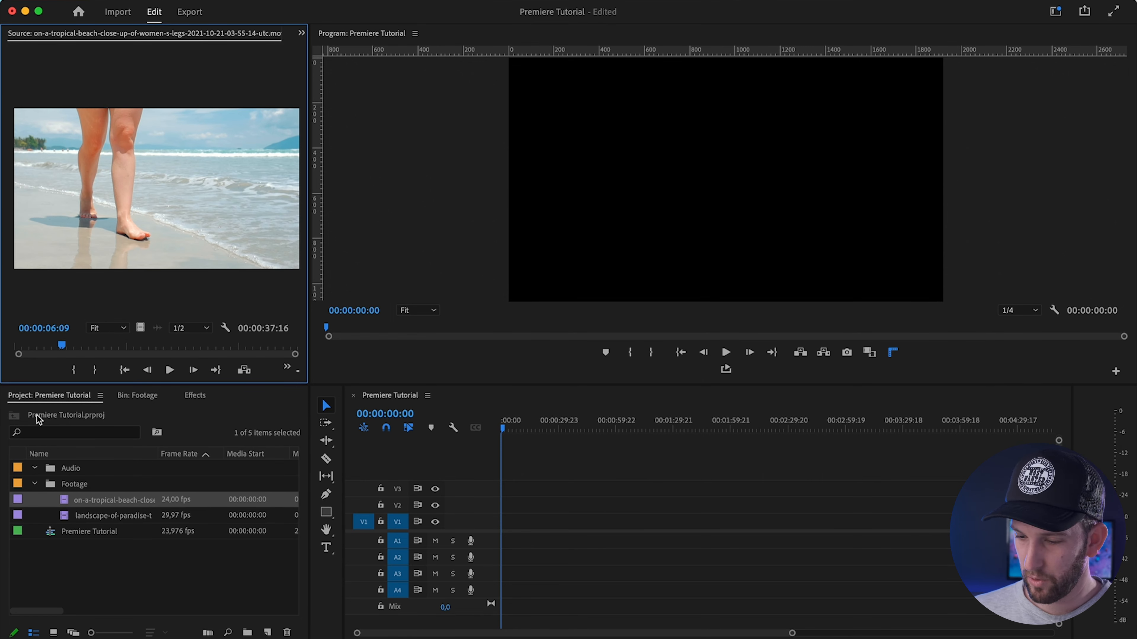
Mark the beach clip's In point at 00:00:06:09 and its Out point at 00:00:09:01
key("i")
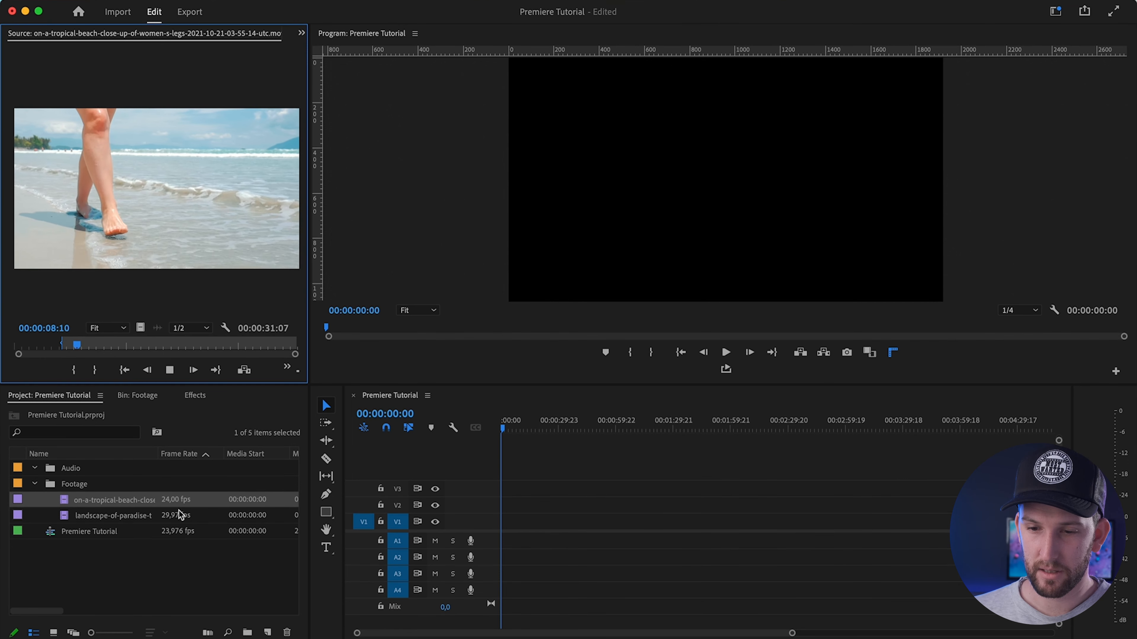
key("space")
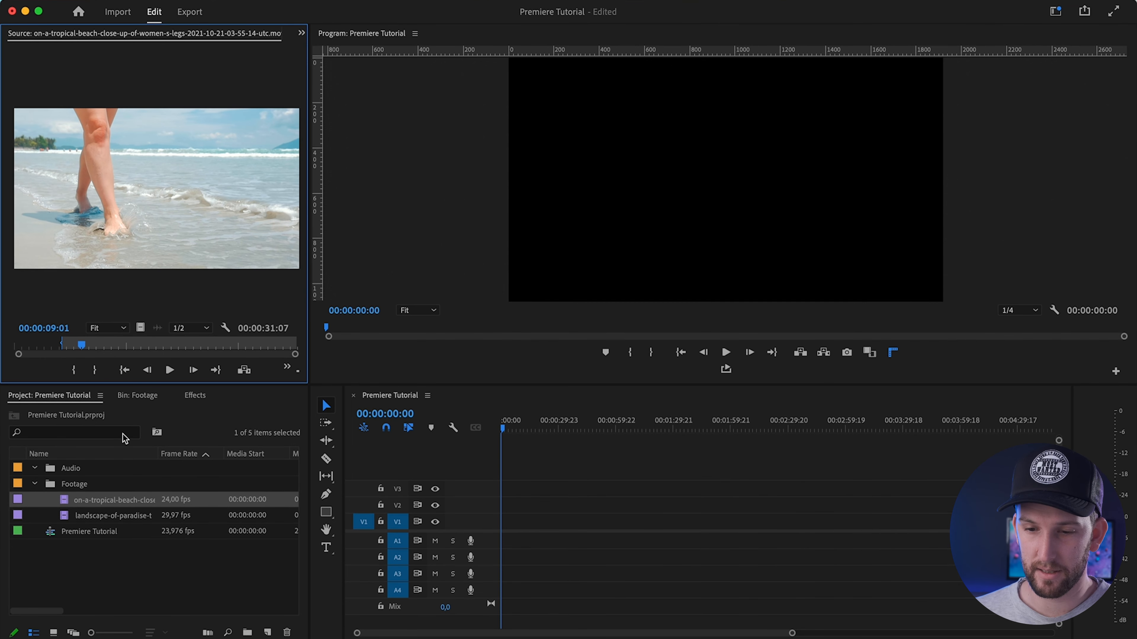
left_click(95, 371)
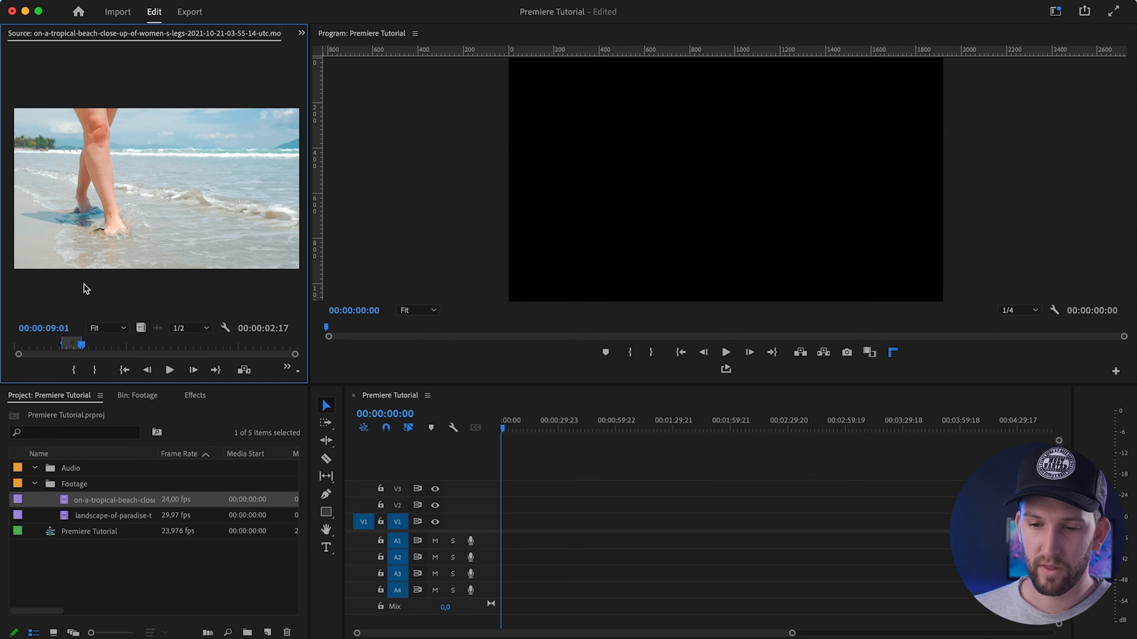
Place the marked beach section at the start of V1, keeping the existing sequence settings, and scrub through it to 00:00:02:01
left_click_drag(153, 203, 502, 532)
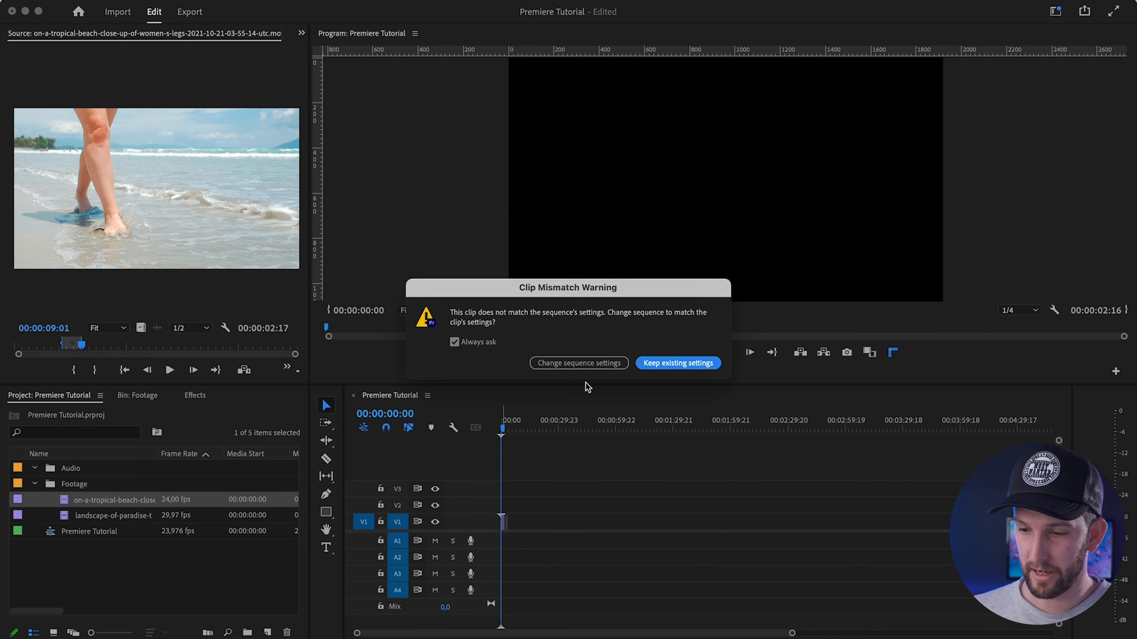
left_click(665, 365)
key("equal")
key("equal")
key("equal")
key("minus")
key("minus")
key("minus")
key("minus")
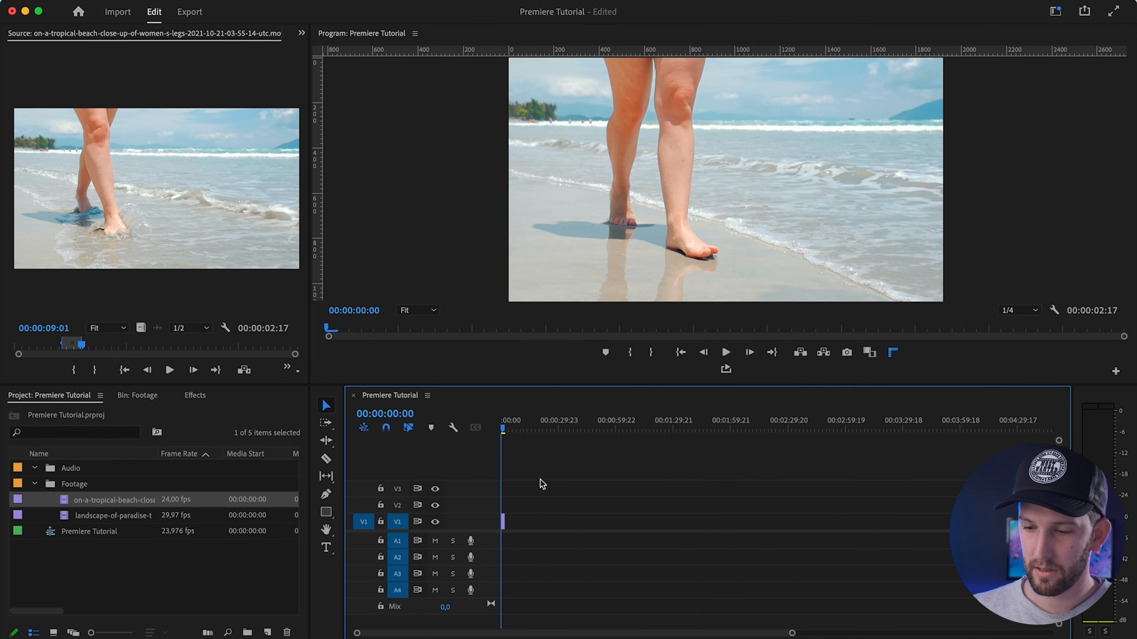
key("equal")
key("equal")
key("equal")
key("equal")
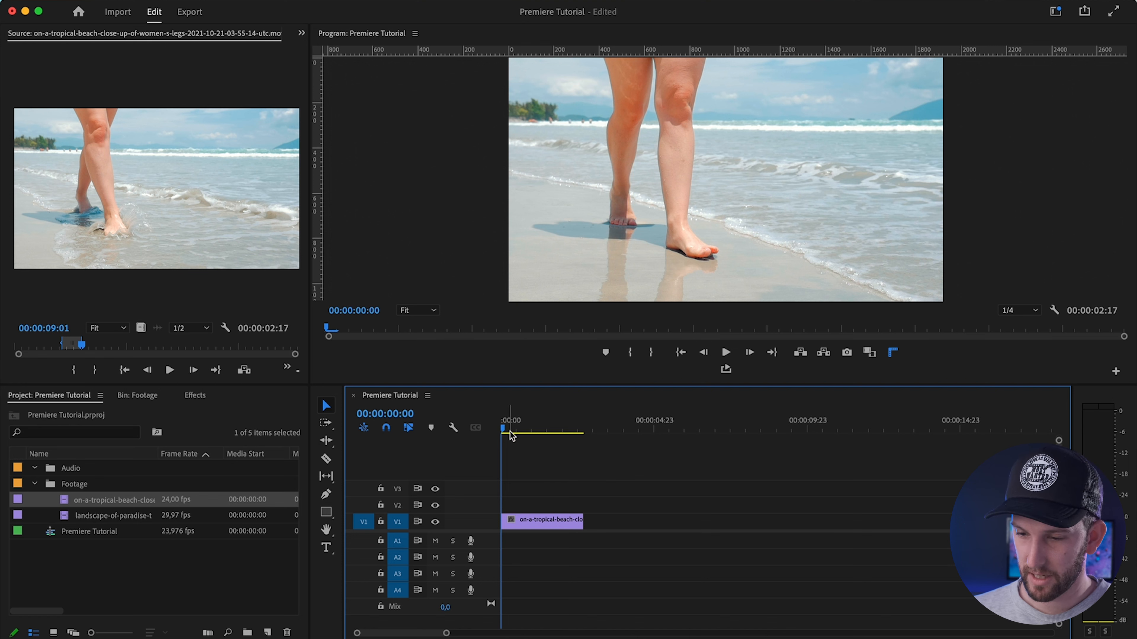
left_click_drag(506, 430, 566, 436)
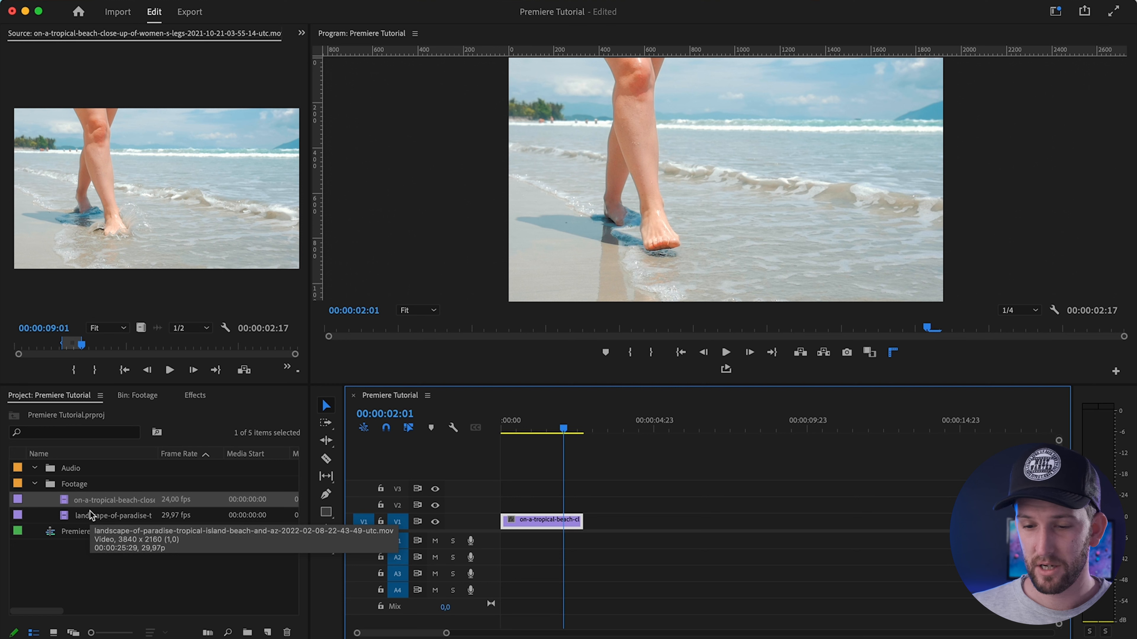
Mark the landscape-of-paradise source clip from near its start to 00:00:15:04 and place that section directly after the beach clip on V1
left_click(73, 518)
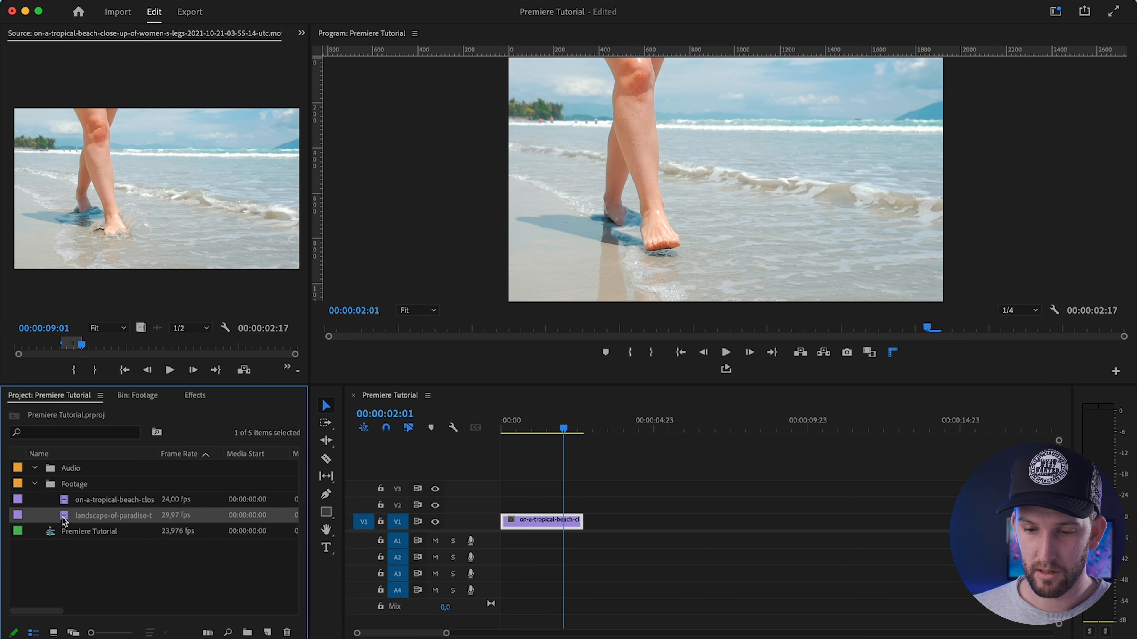
double_click(65, 520)
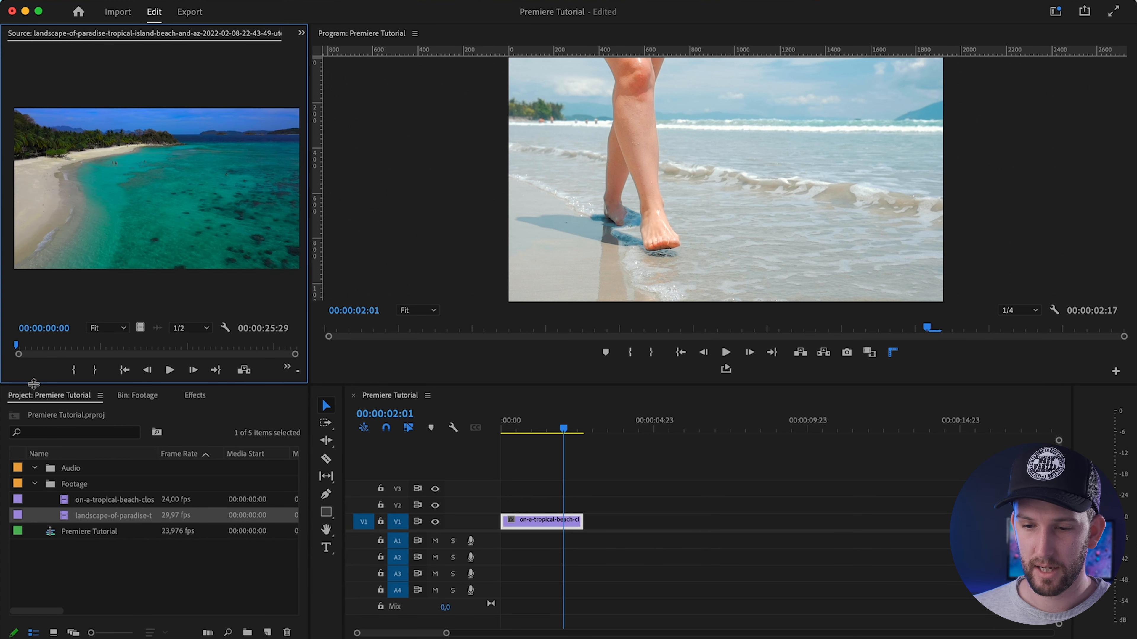
mouse_move(27, 350)
left_mouse_down()
mouse_move(50, 351)
mouse_move(36, 350)
left_mouse_up()
left_click_drag(36, 350, 179, 351)
key("i")
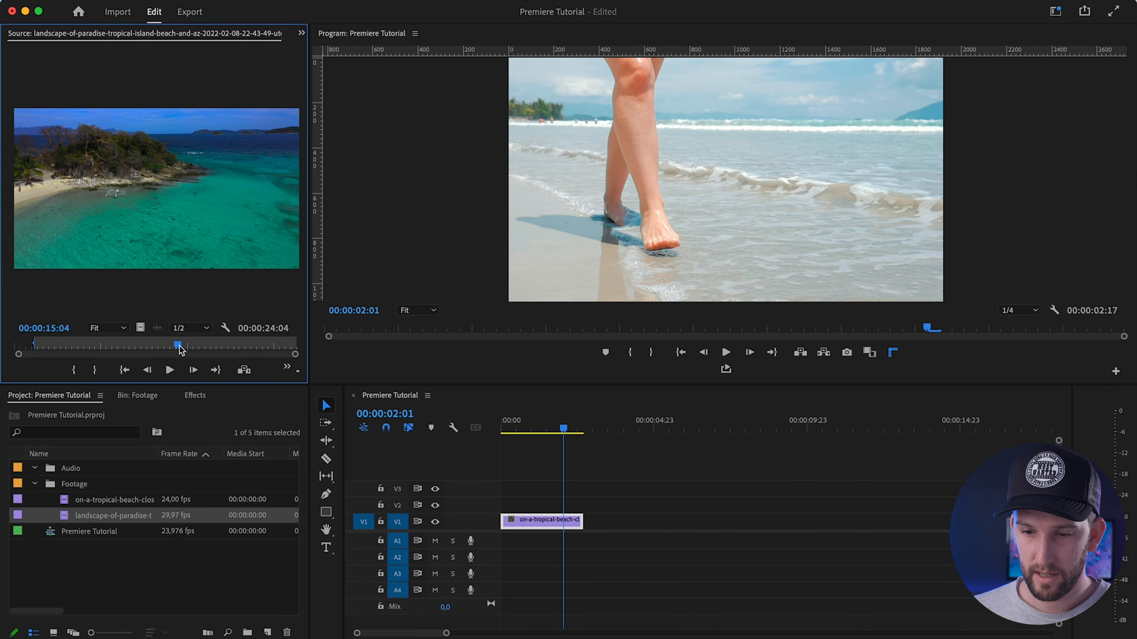
key("o")
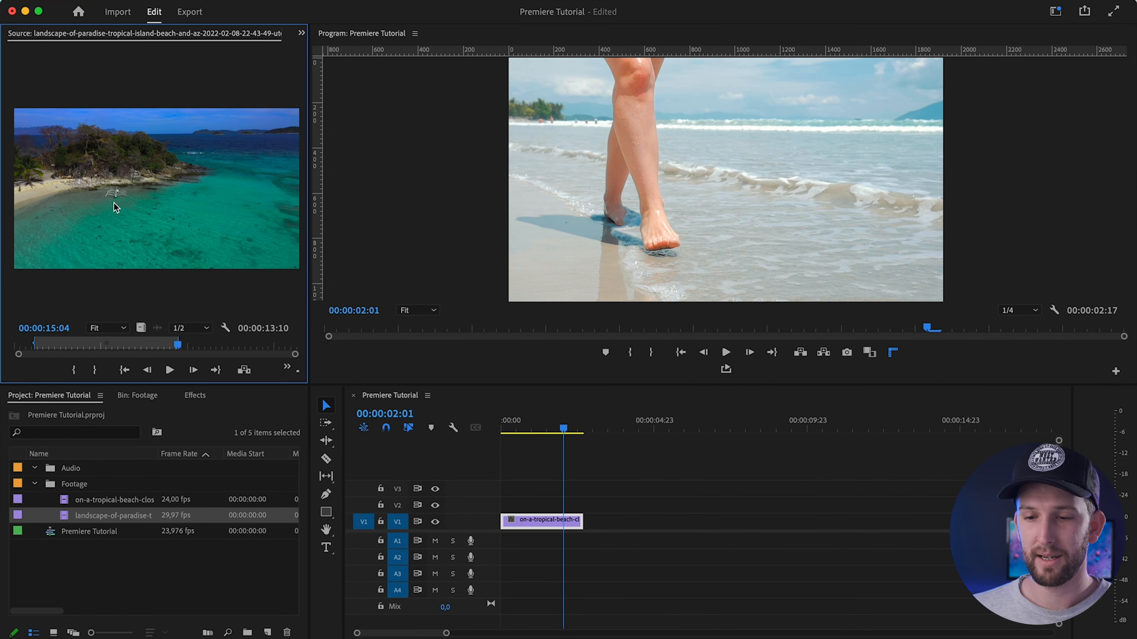
left_click_drag(115, 207, 590, 533)
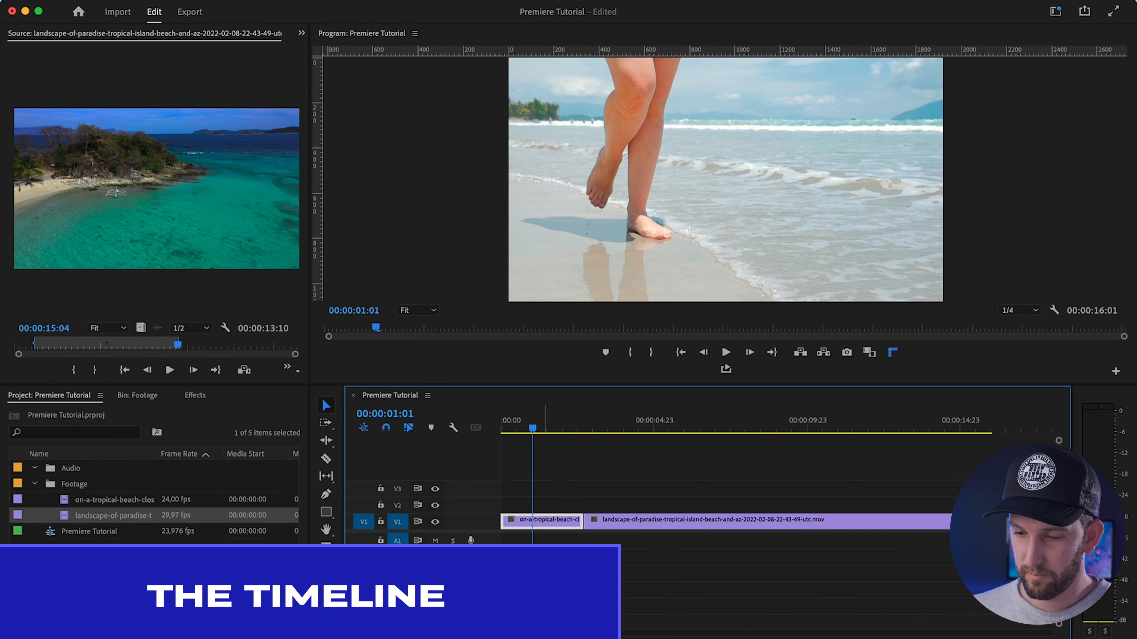
Play the sequence from near its start across the cut between the beach and landscape clips
left_click_drag(534, 432, 515, 433)
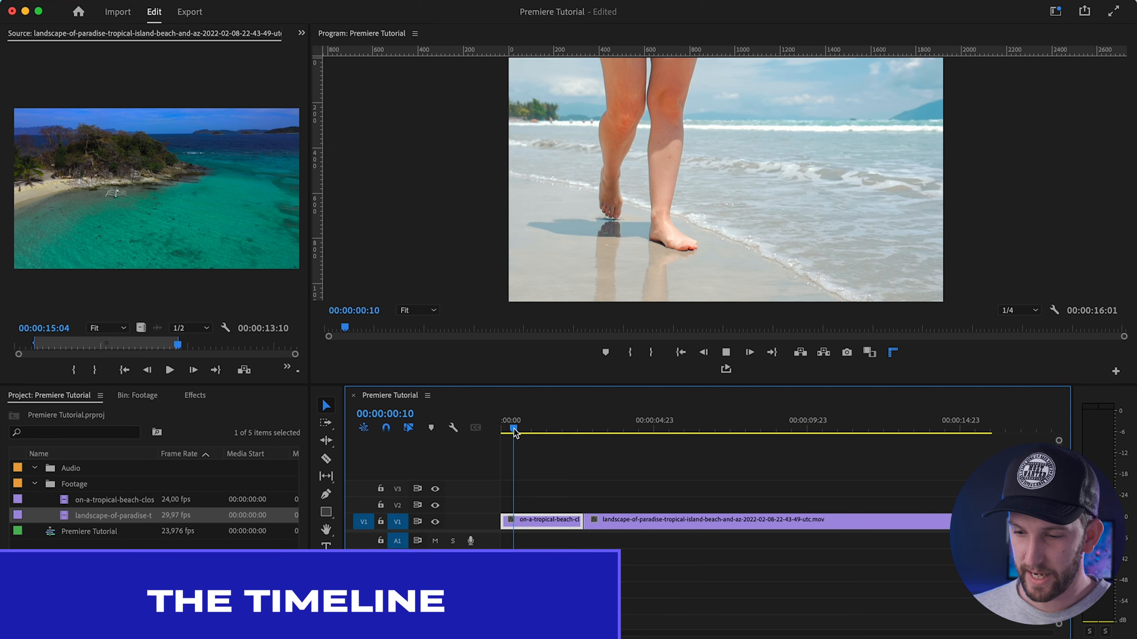
key("space")
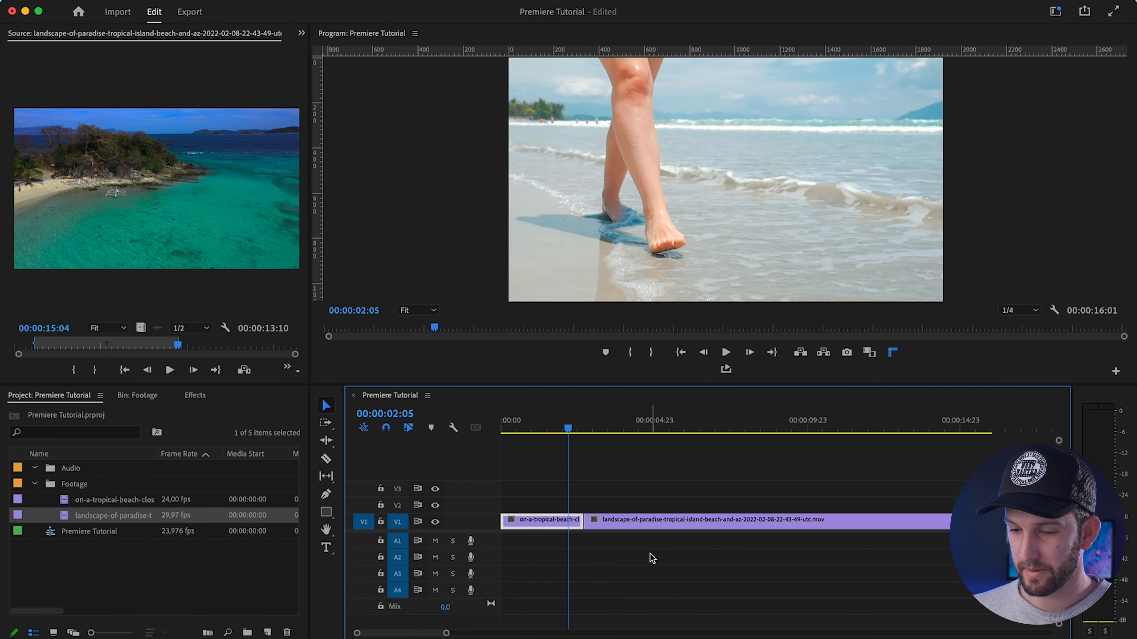
key("space")
key("=")
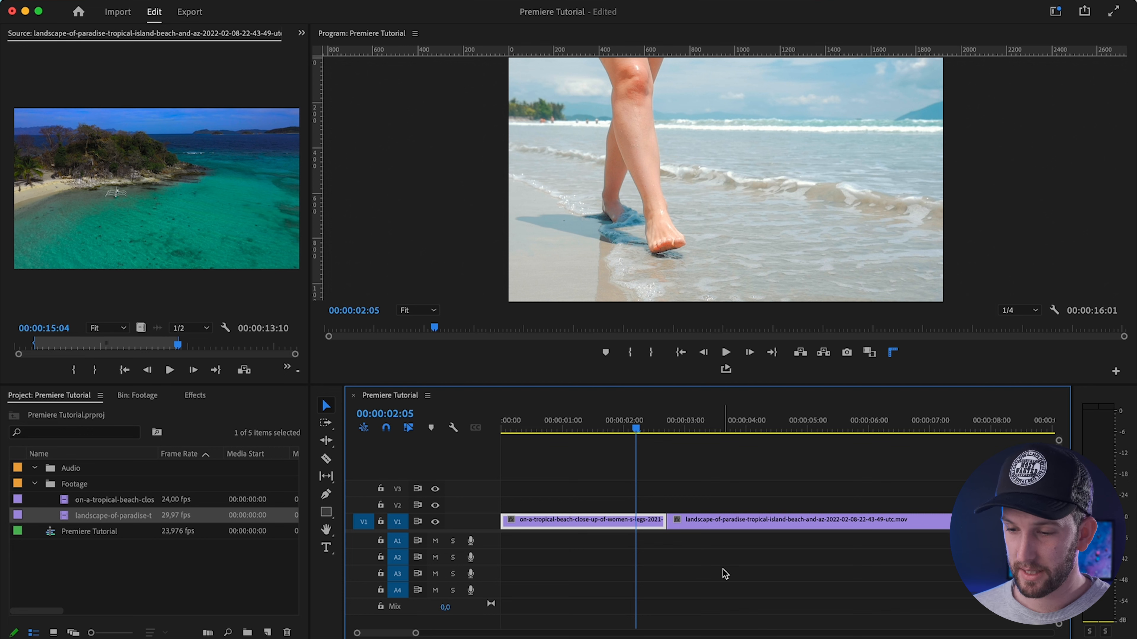
key("space")
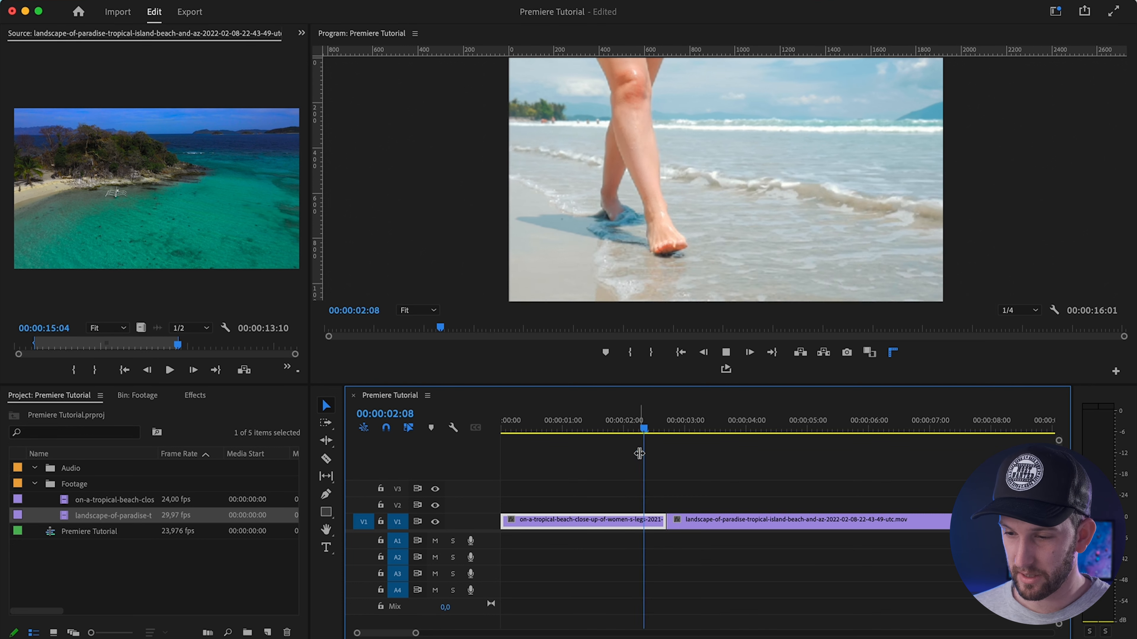
key("space")
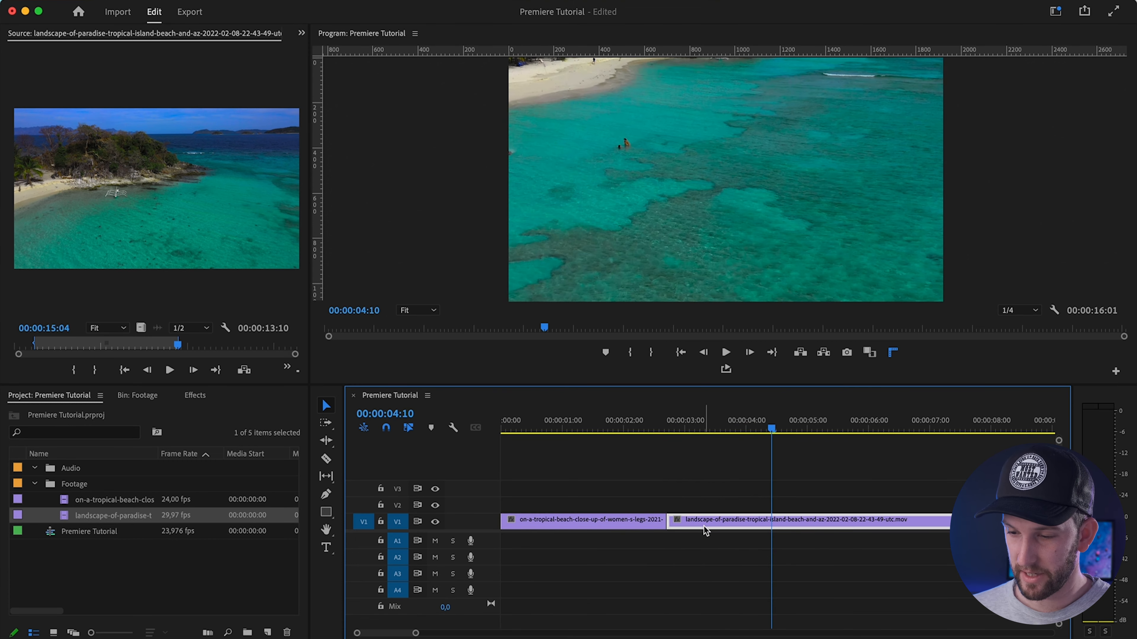
Play the beach clip from near the start of the sequence to 00:00:01:22
key("minus")
left_click(528, 423)
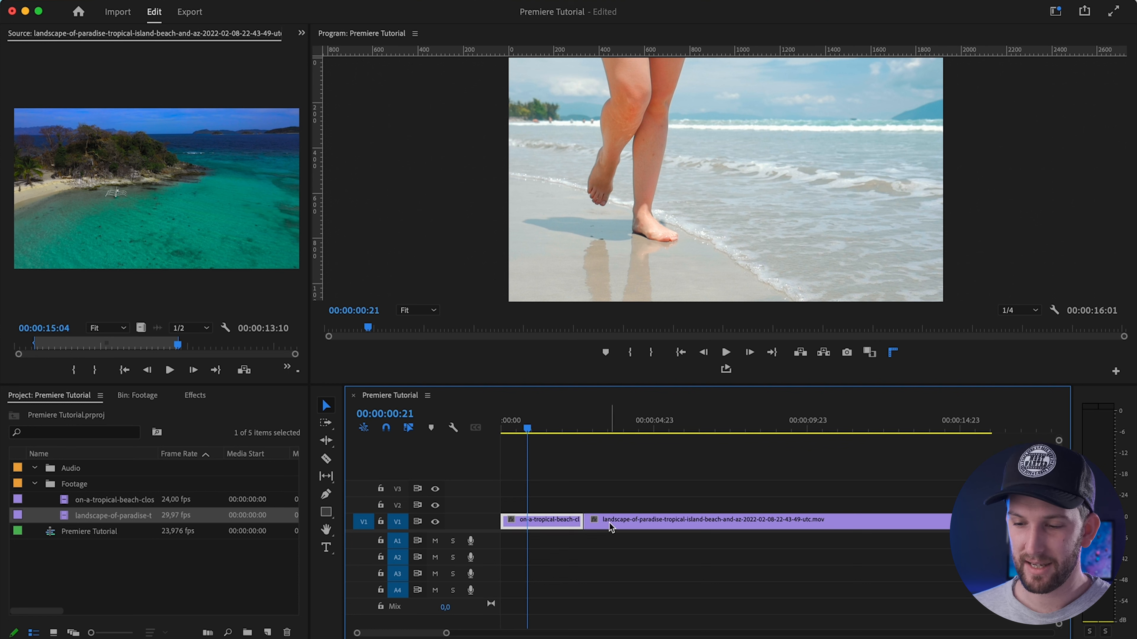
mouse_move(611, 527)
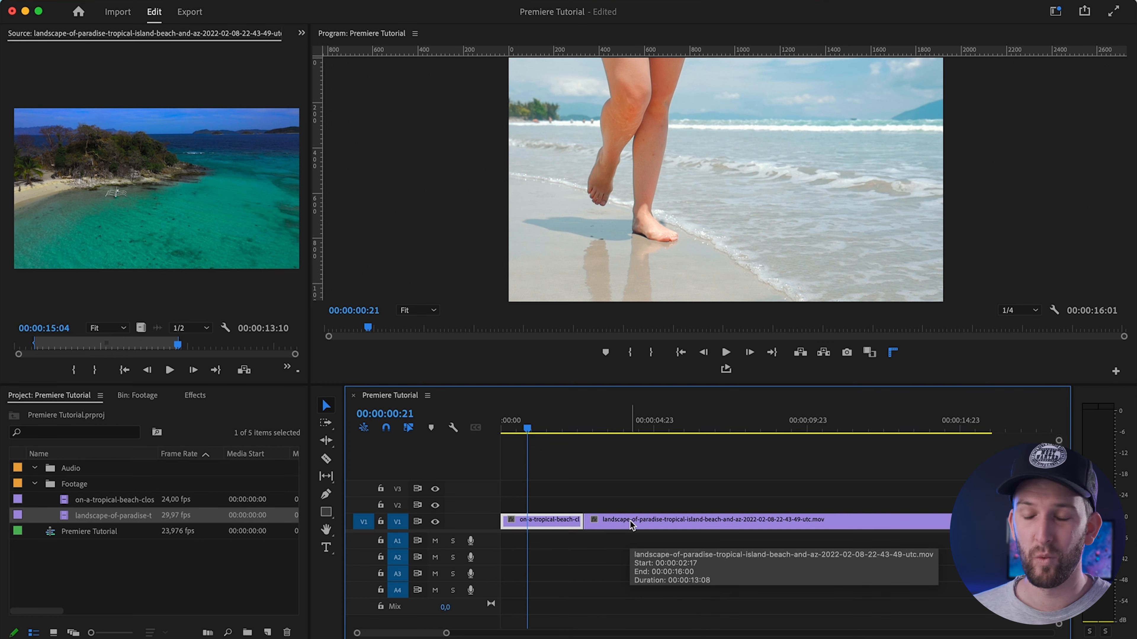
left_click_drag(526, 427, 498, 455)
key("space")
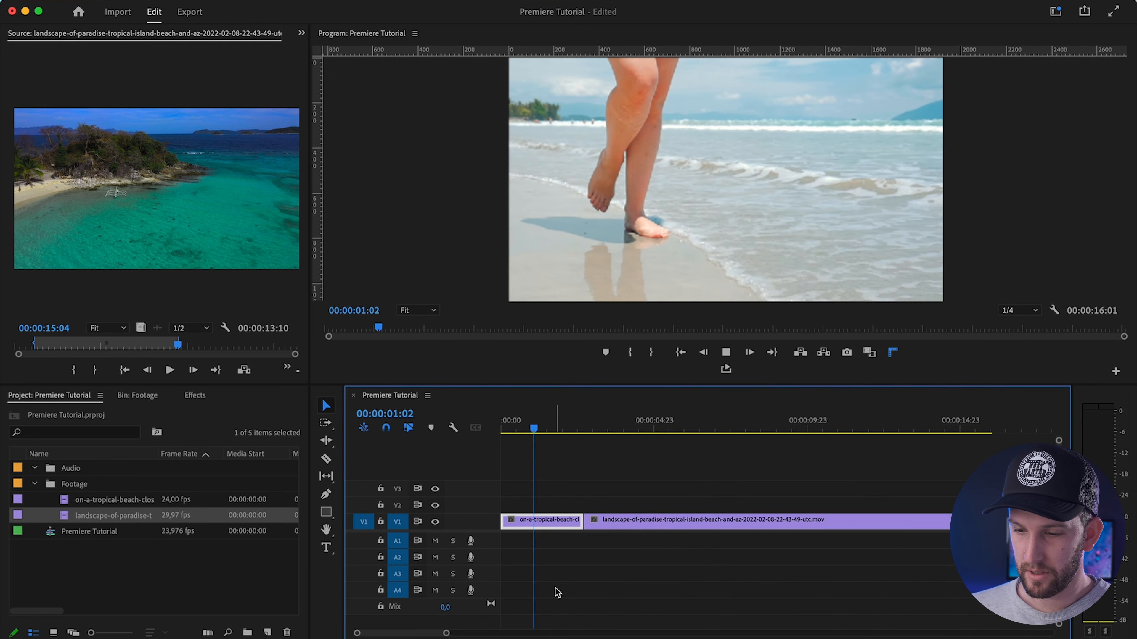
key("space")
Move the landscape clip up to V2 so it overlaps most of the beach clip, and scrub the overlap to 00:00:01:05
left_click_drag(625, 529, 624, 513)
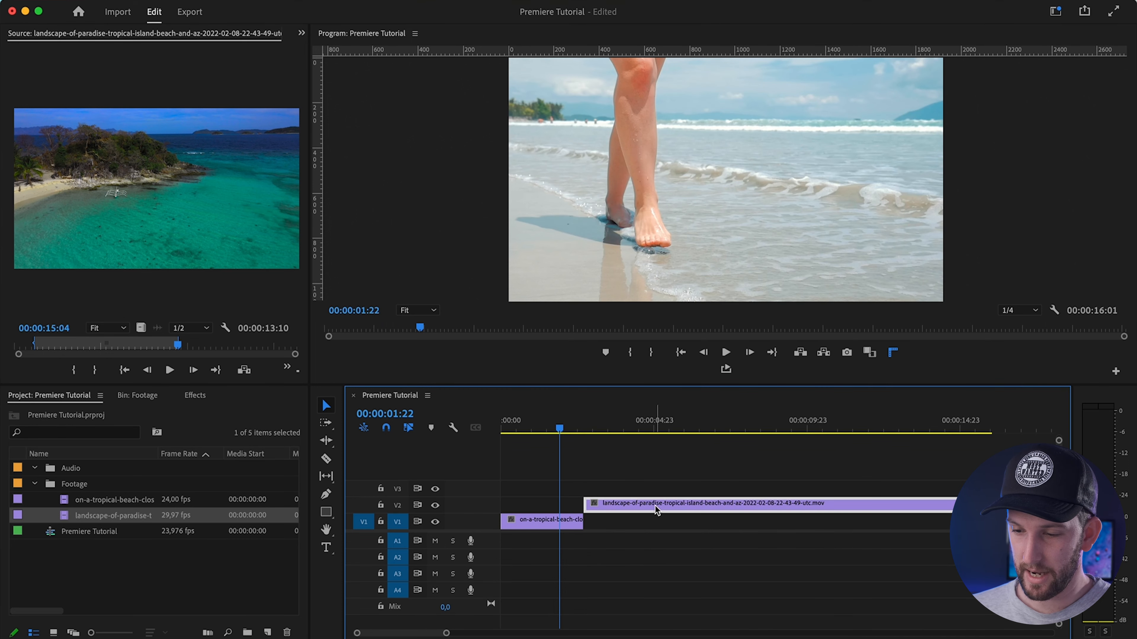
left_click_drag(655, 509, 606, 507)
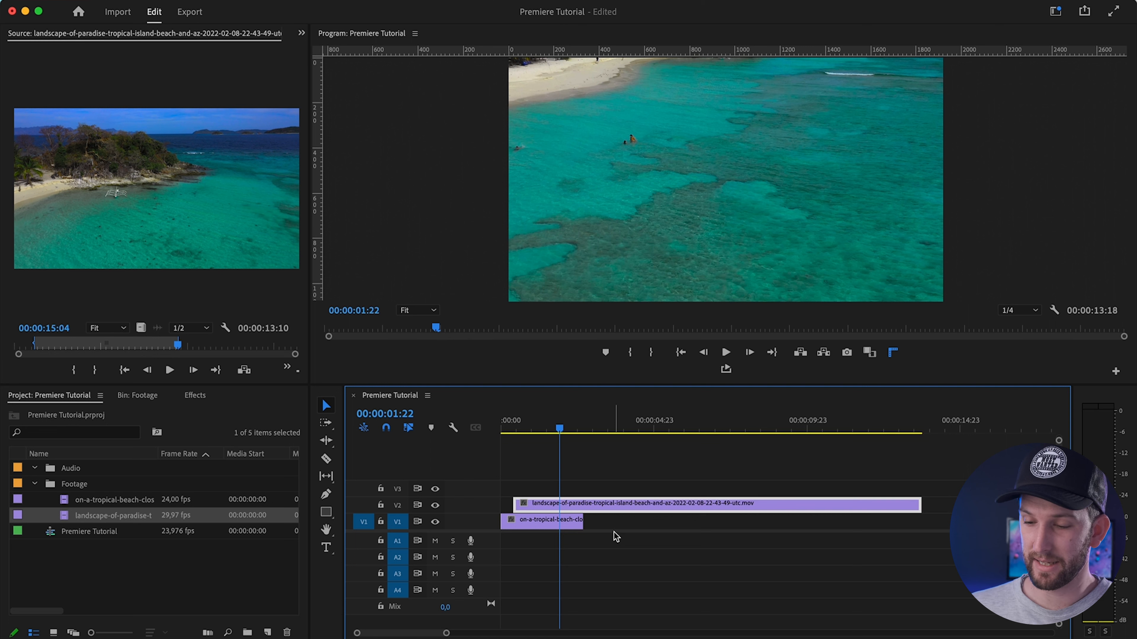
mouse_move(574, 509)
left_mouse_down()
mouse_move(643, 510)
mouse_move(580, 509)
left_mouse_up()
left_click_drag(505, 429, 537, 430)
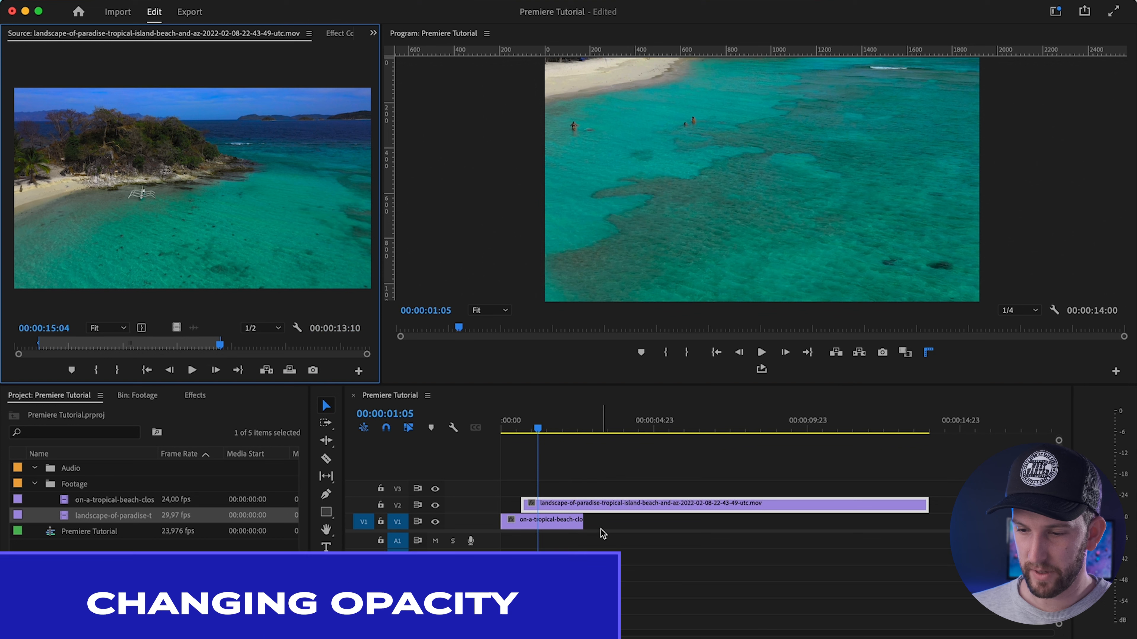
Display the Effect Controls for the landscape clip on V2
left_click(373, 34)
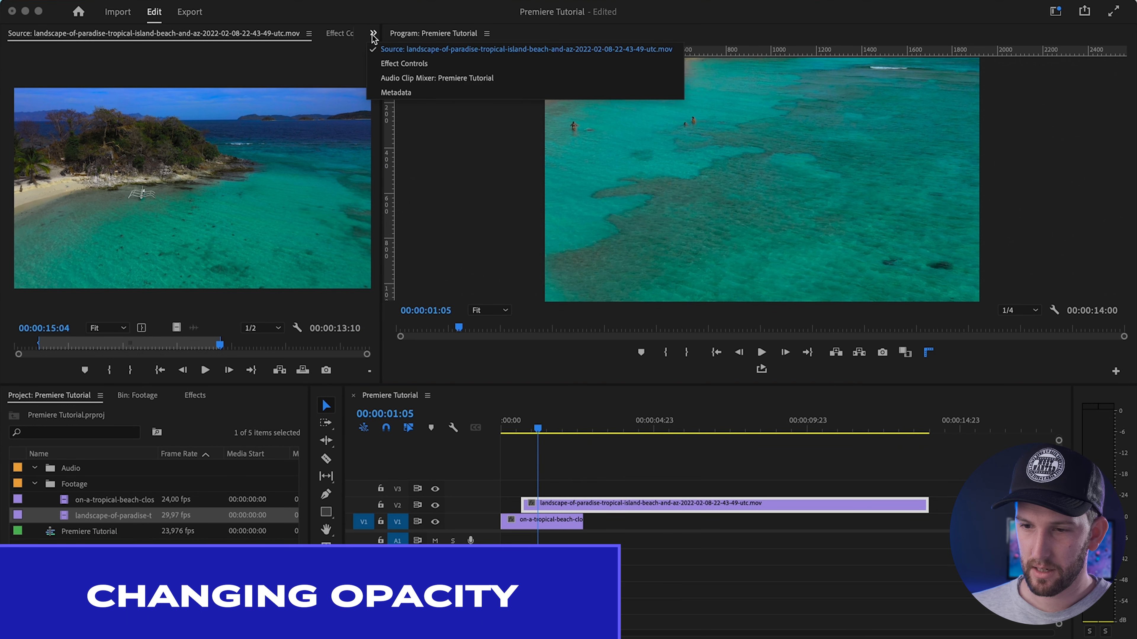
left_click(404, 64)
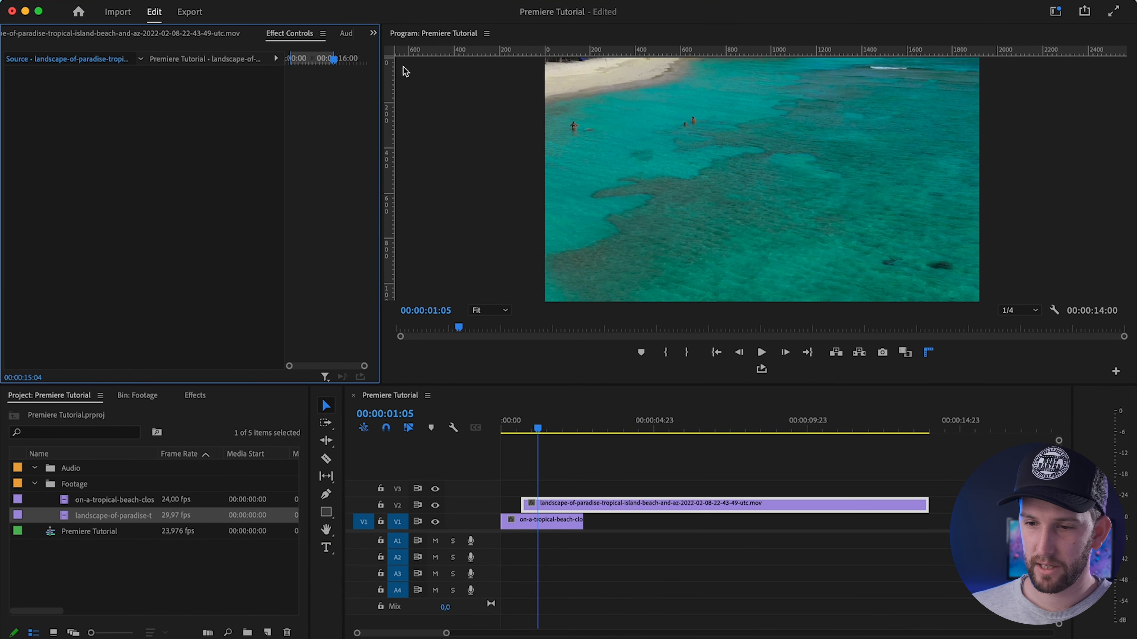
left_click(572, 508)
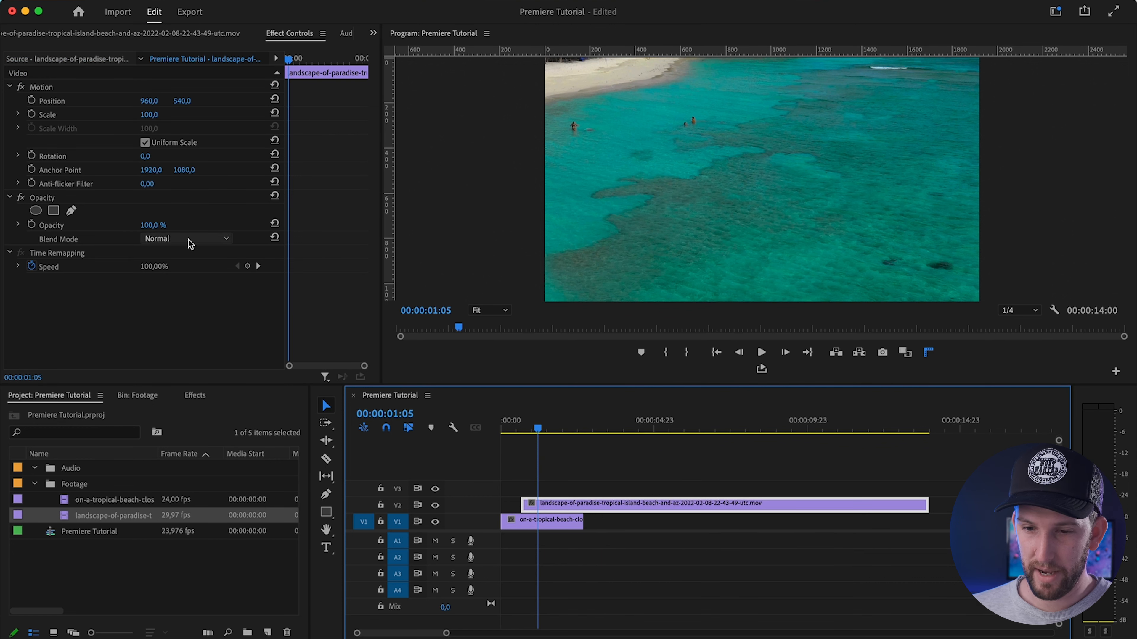
Set the landscape clip's opacity to 50% and scrub through the blended clips to 00:00:02:08
left_click(159, 222)
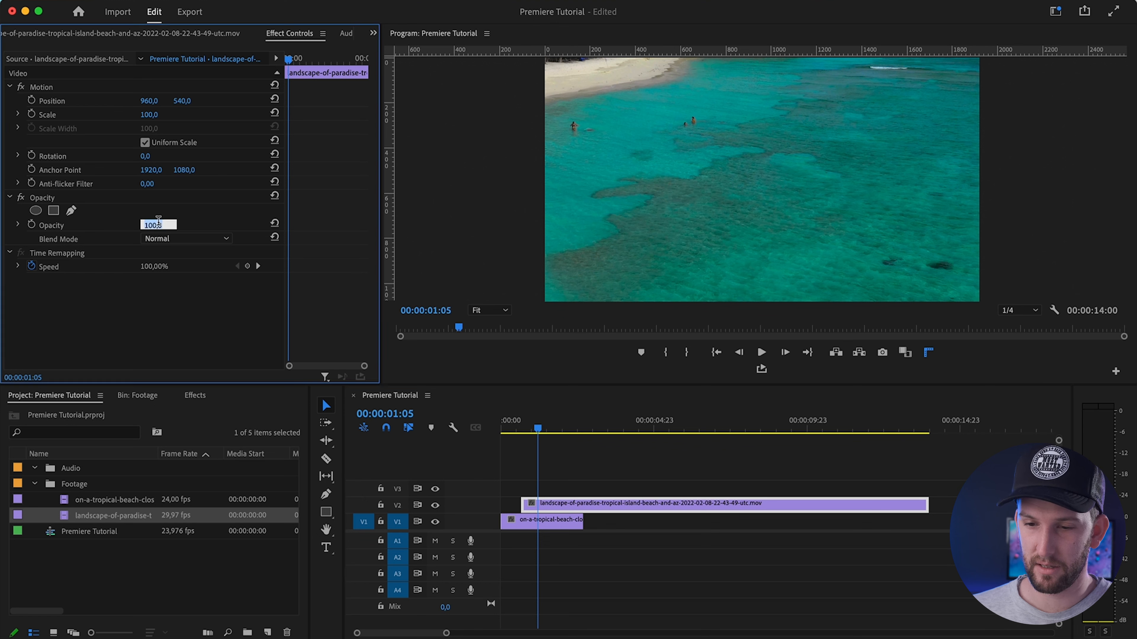
type("50")
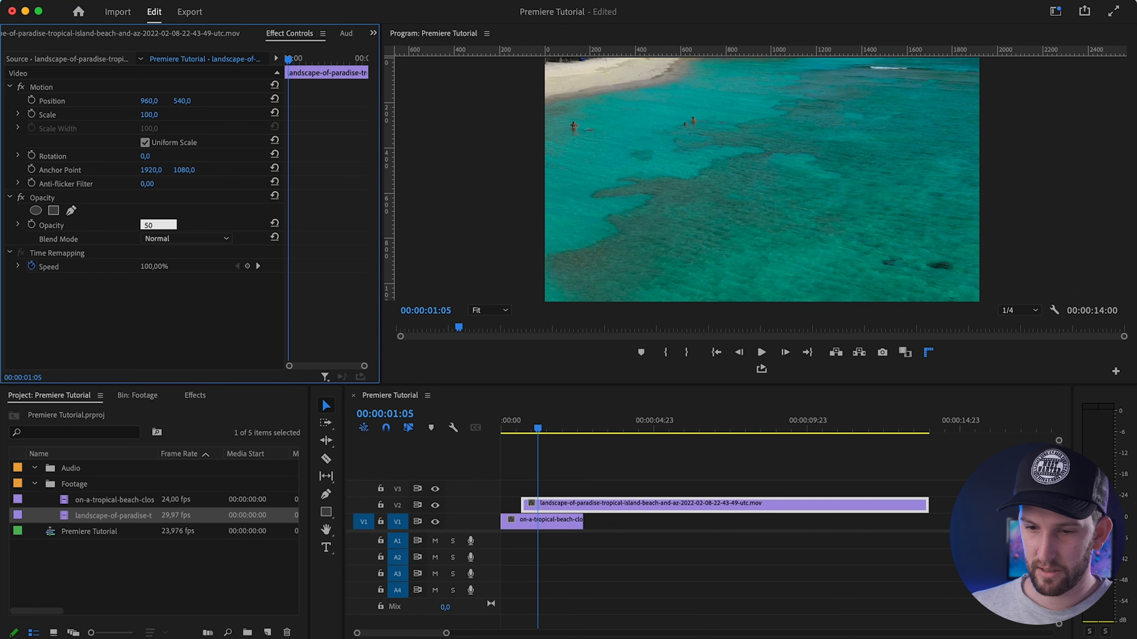
key("Return")
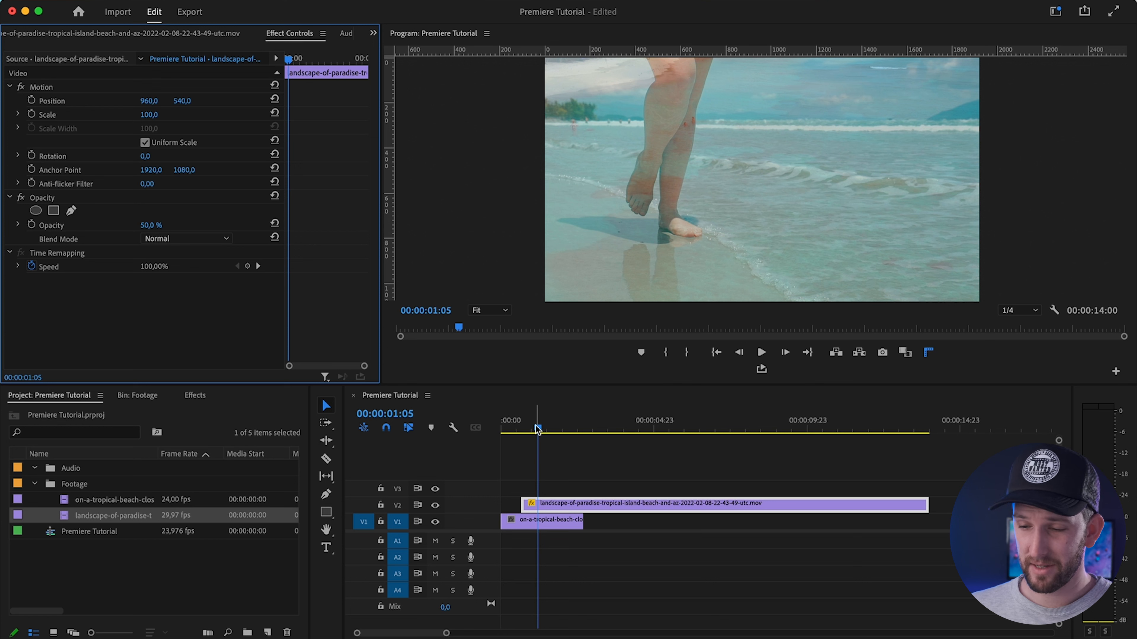
mouse_move(540, 434)
left_mouse_down()
mouse_move(508, 428)
mouse_move(535, 427)
left_mouse_up()
left_click(628, 528)
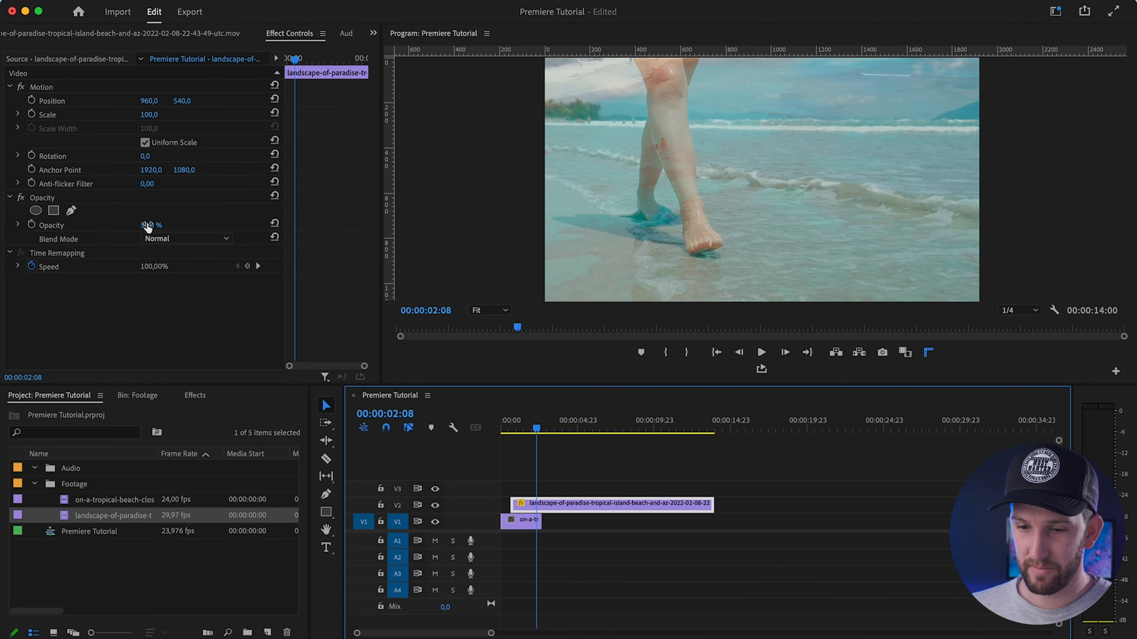
Restore the landscape clip's opacity to 100% and move it back to V1 directly after the beach clip
left_click_drag(148, 227, 197, 227)
left_click_drag(565, 507, 596, 522)
left_click_drag(537, 429, 560, 430)
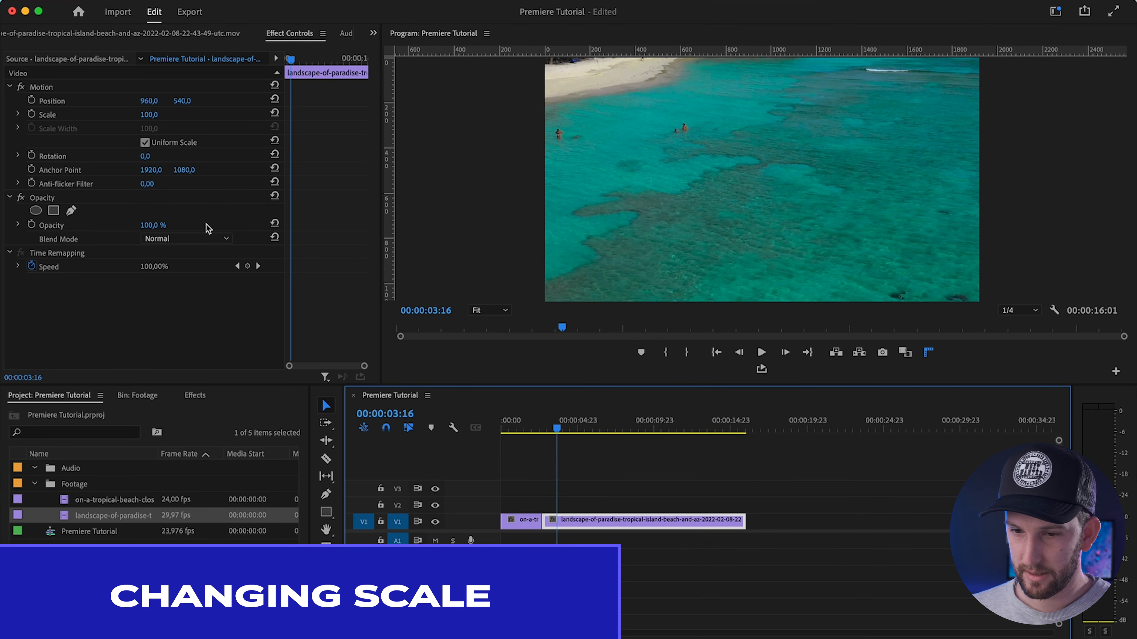
Try reducing the landscape clip's scale, including a value of 70, and undo the scale changes
left_click_drag(151, 117, 123, 116)
key("super+z")
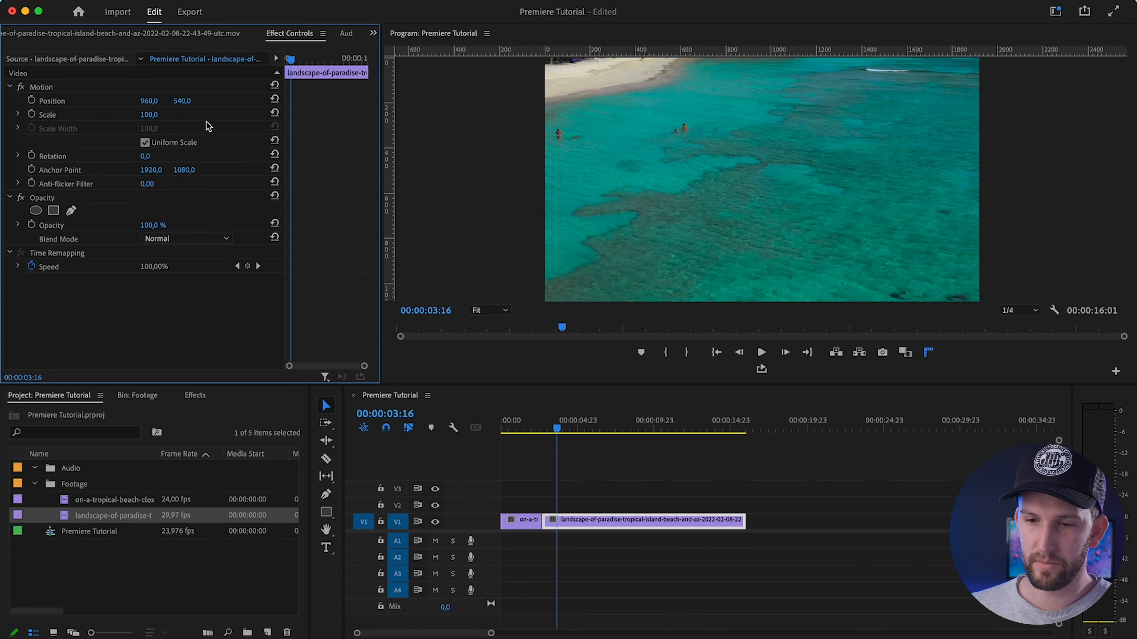
left_click(150, 115)
type("70")
key("Return")
key("super+z")
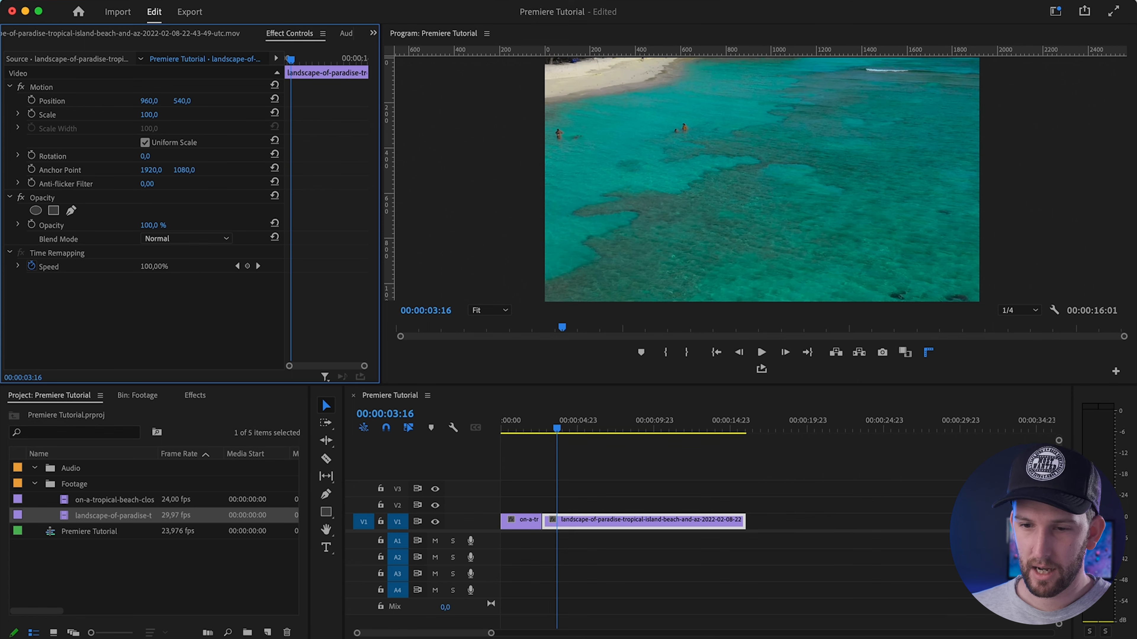
Set the landscape clip's scale to 50
mouse_move(148, 115)
left_mouse_down()
mouse_move(112, 116)
mouse_move(154, 115)
left_mouse_up()
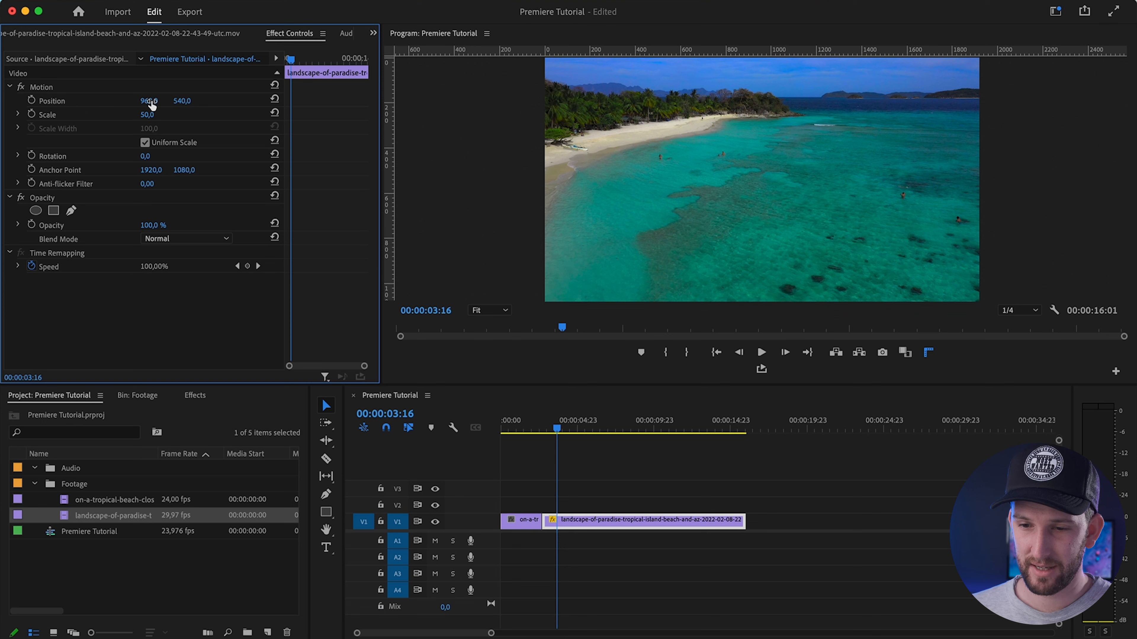
Try the landscape clip at position 1523, 602, undo the move, and try rotating the clip
left_click_drag(149, 101, 240, 100)
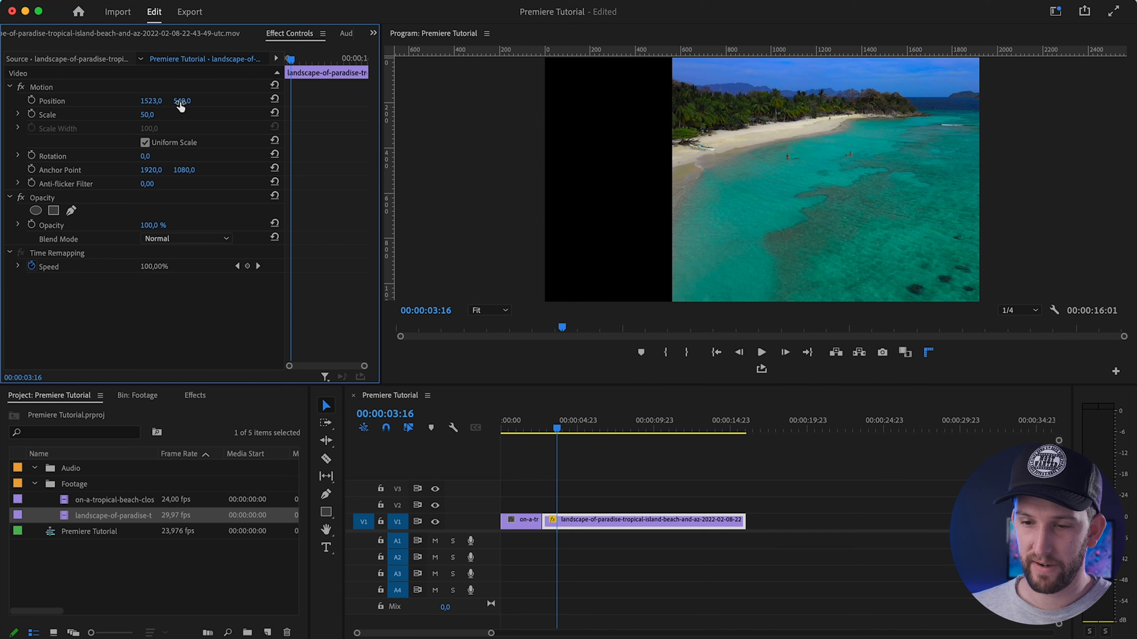
mouse_move(181, 101)
left_mouse_down()
mouse_move(112, 101)
mouse_move(338, 100)
mouse_move(188, 102)
left_mouse_up()
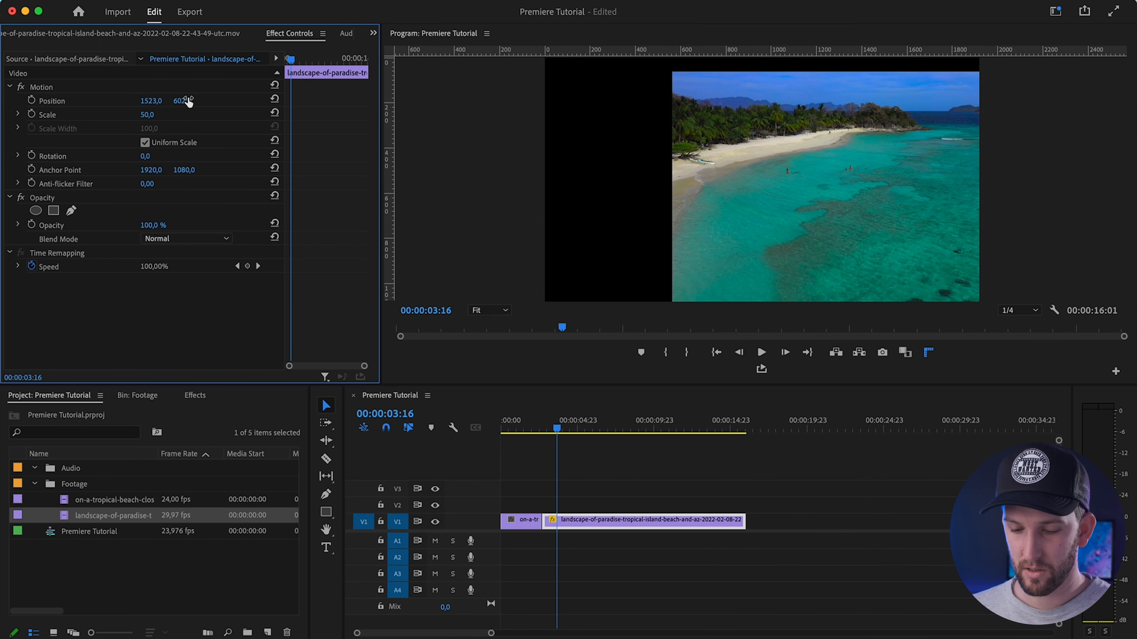
key("super+z")
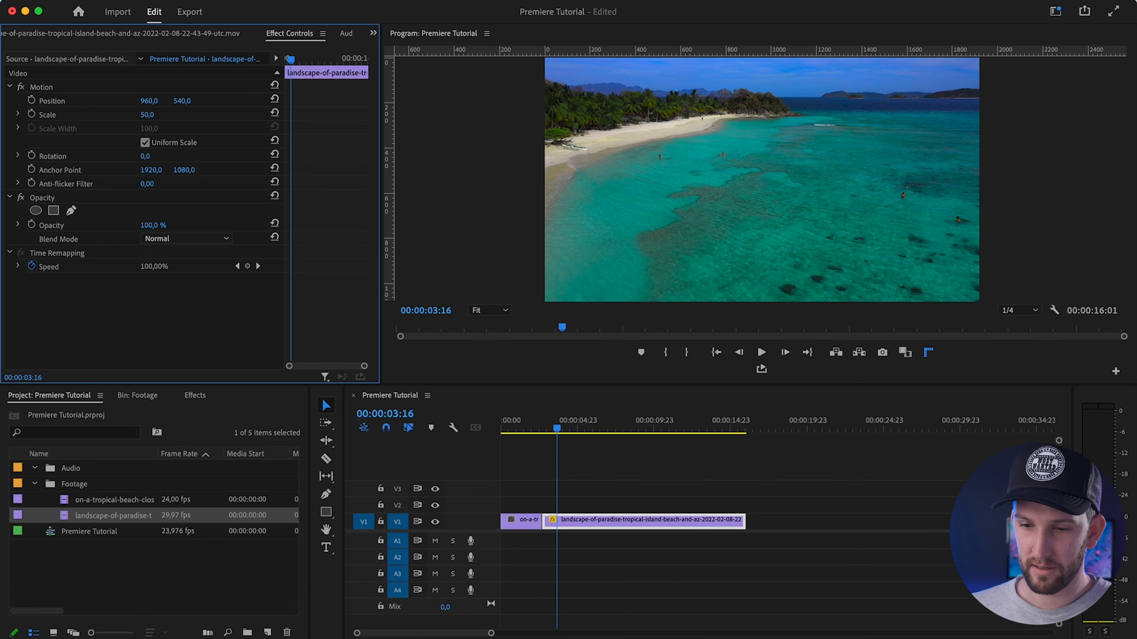
mouse_move(147, 155)
left_mouse_down()
mouse_move(130, 156)
mouse_move(151, 157)
left_mouse_up()
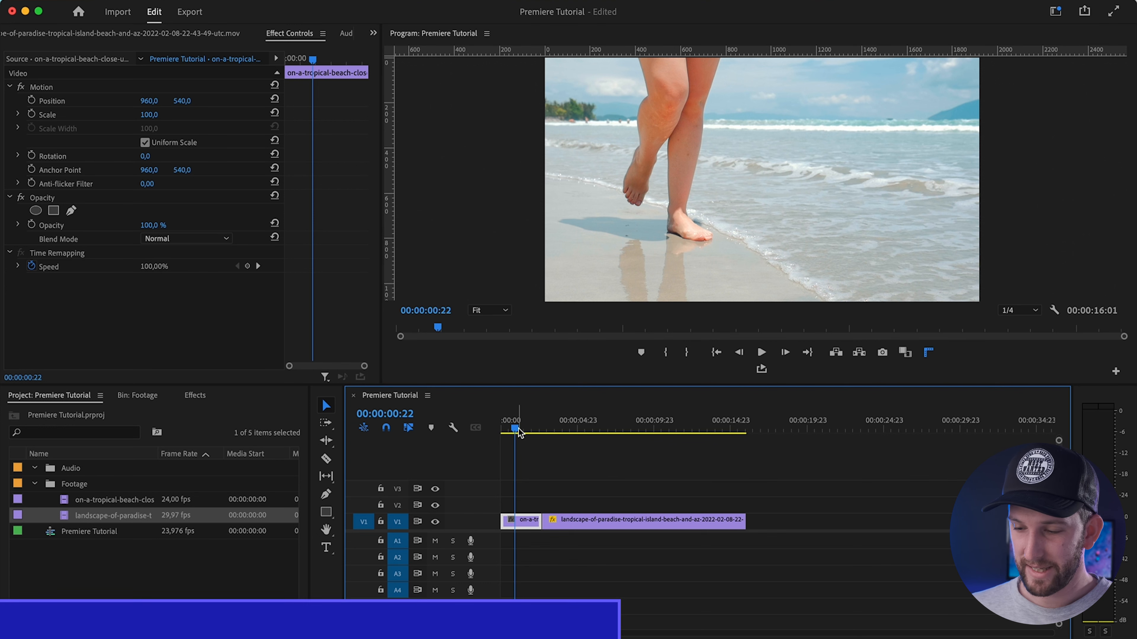
Scrub the sequence to 00:00:08:16 within the landscape clip
key("=")
left_click(592, 428)
left_click_drag(592, 428, 765, 447)
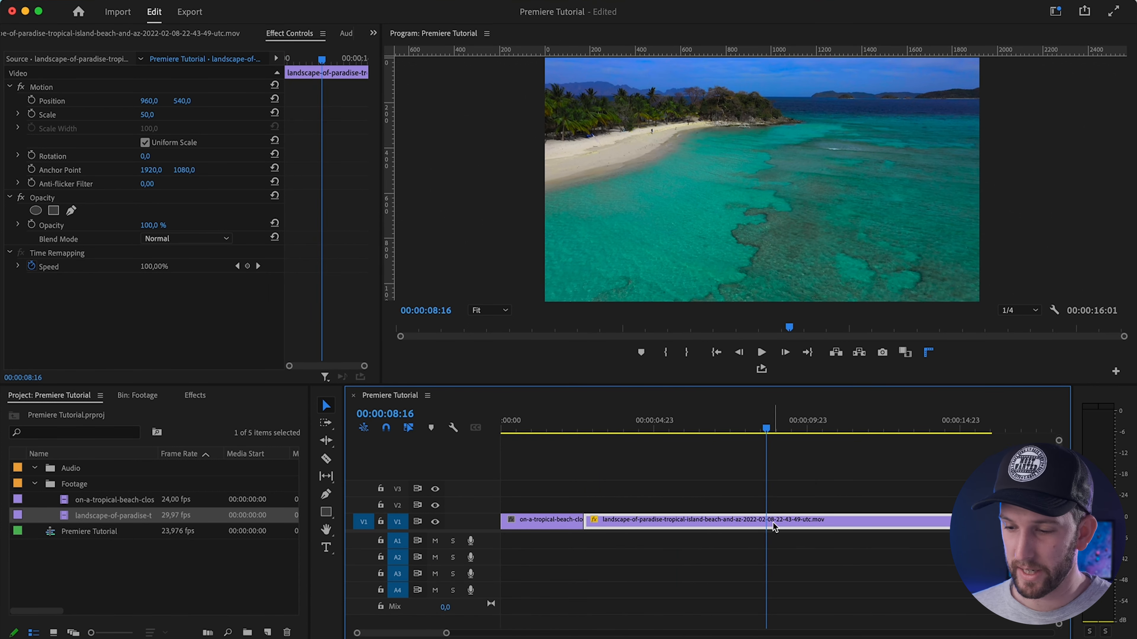
Cut the landscape clip on V1 at 00:00:09:07 with the Razor tool and return to the Selection tool
left_click(327, 460)
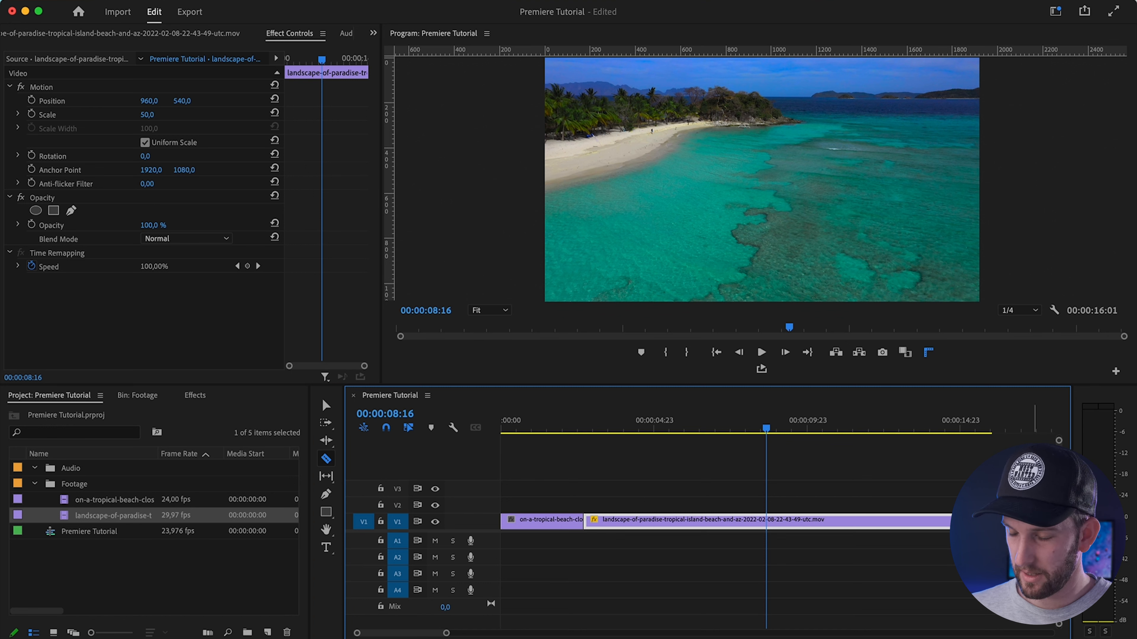
scroll(721, 516, "right", 3)
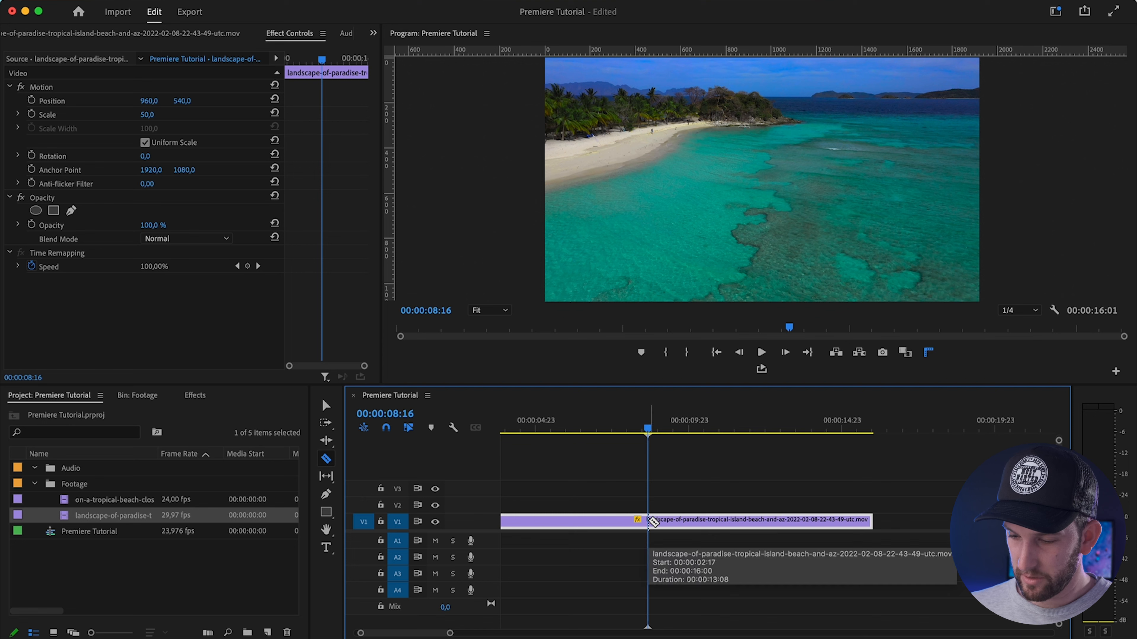
key("equal")
key("equal")
key("equal")
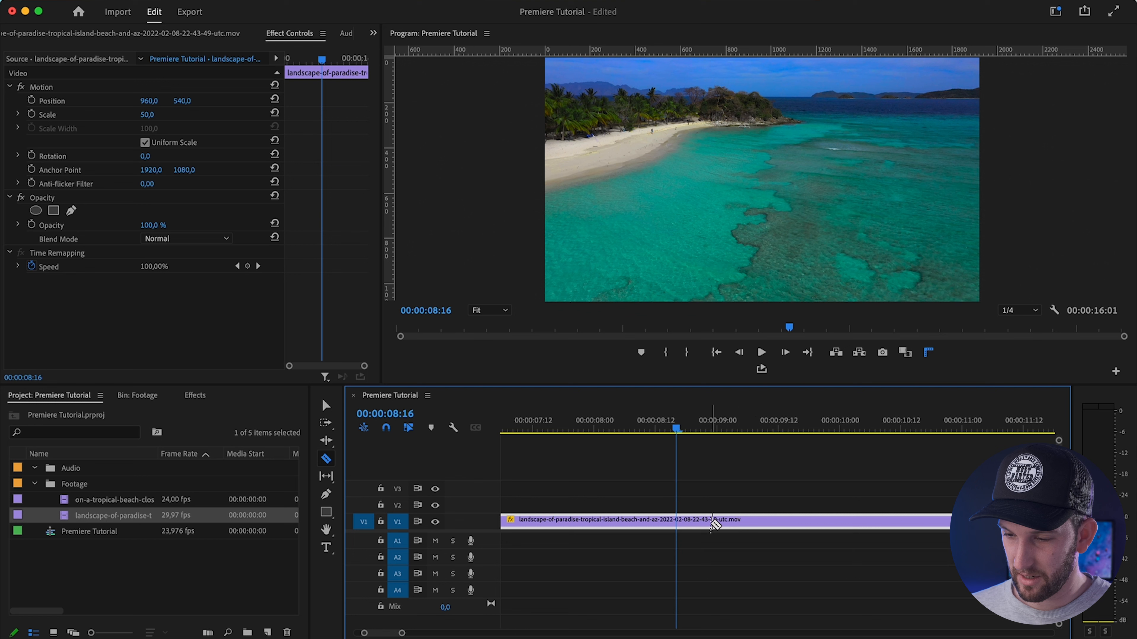
left_click(752, 520)
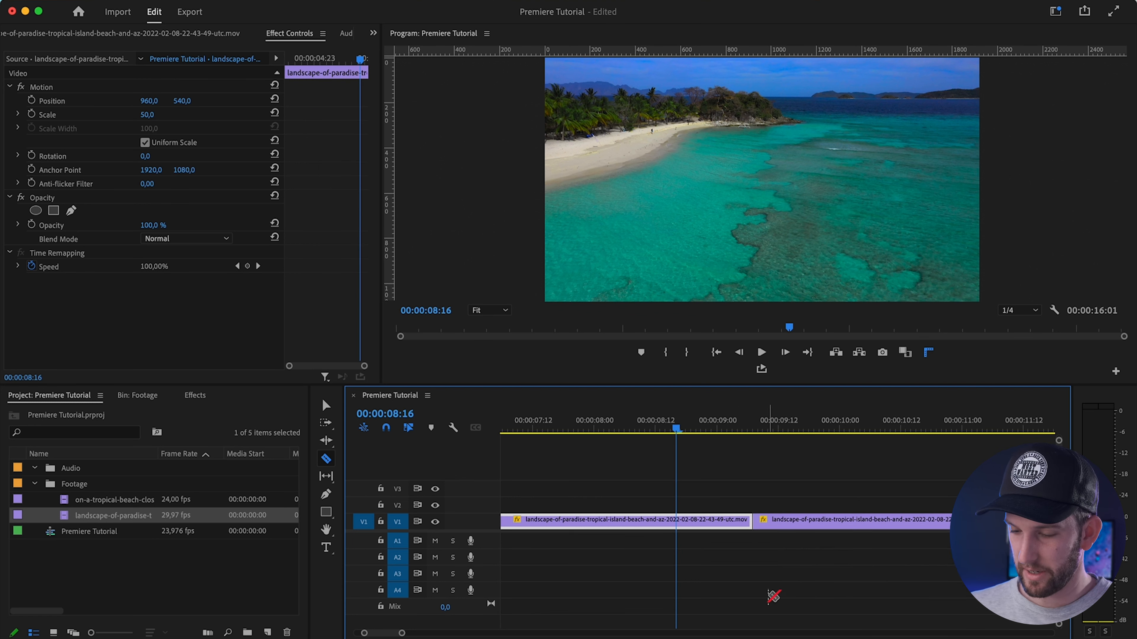
key("minus")
key("minus")
key("minus")
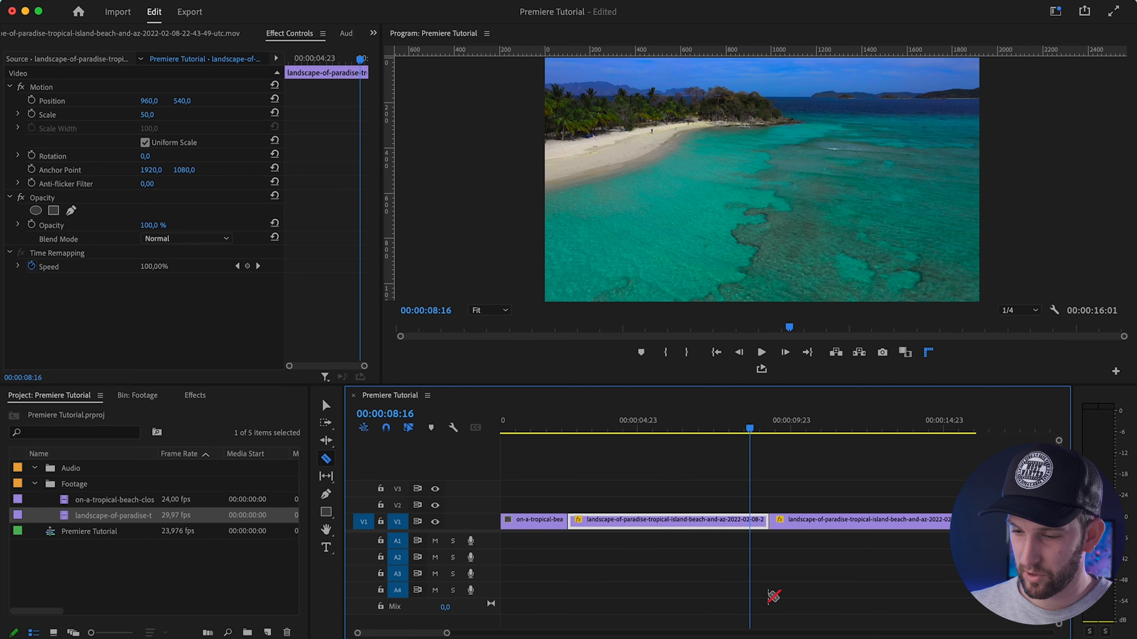
key("v")
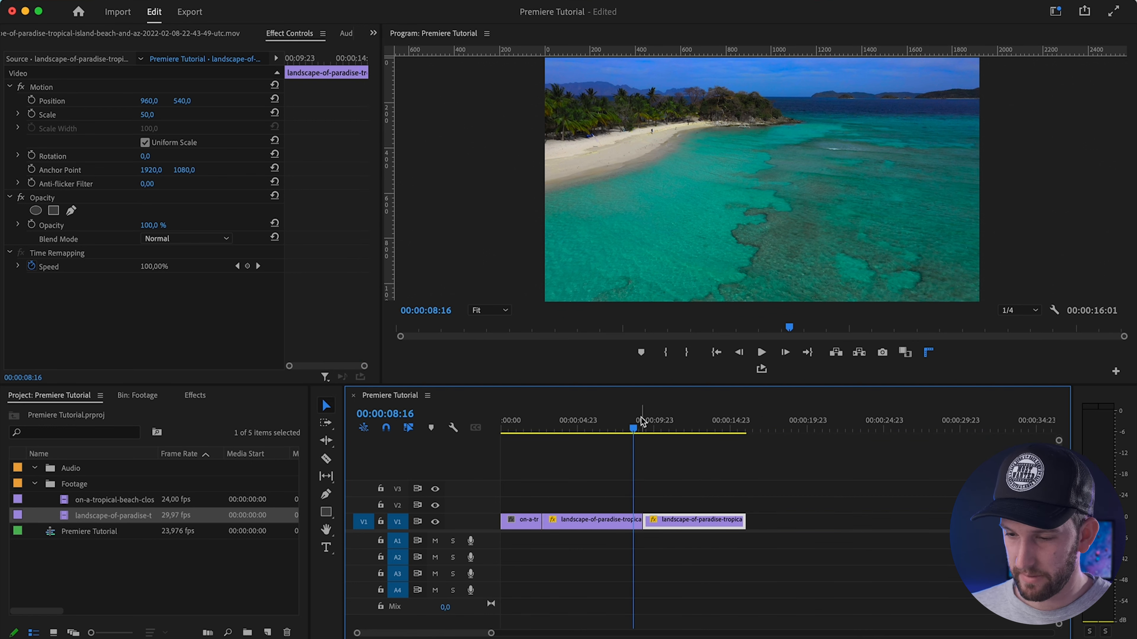
Try deleting the second landscape section after the cut and undo the deletion
left_click_drag(633, 421, 661, 423)
left_click(684, 527)
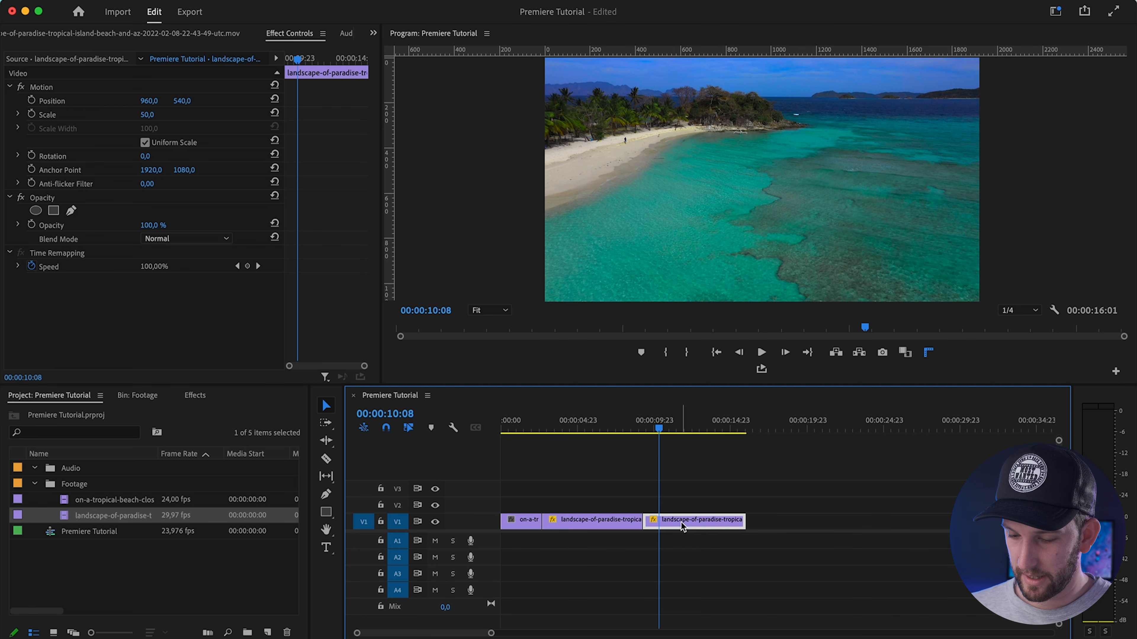
key("Delete")
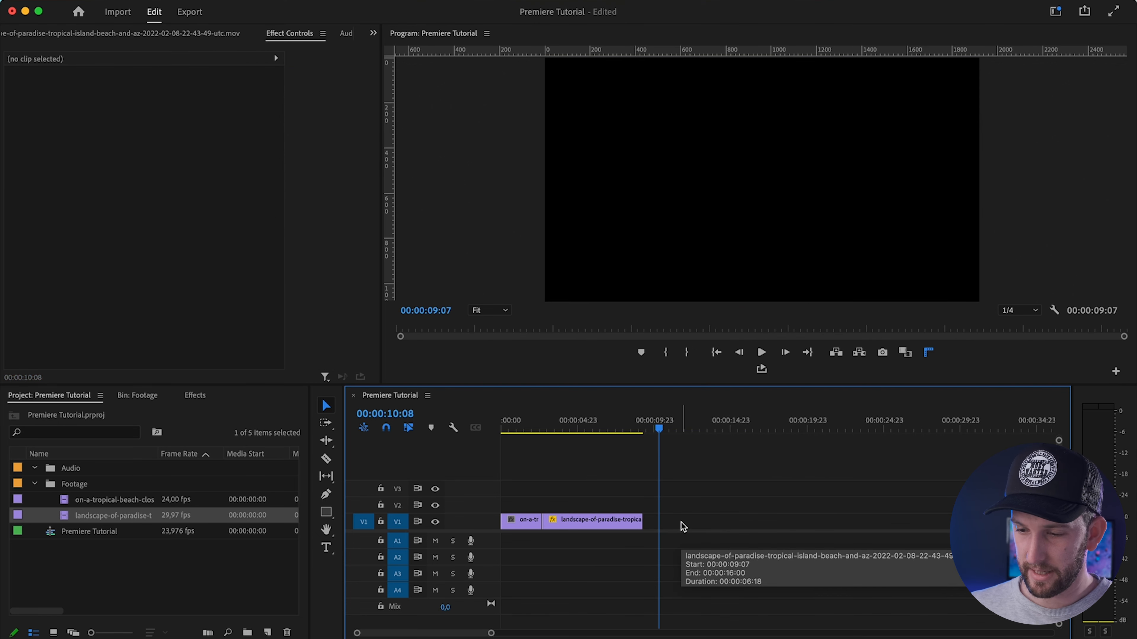
key("super+z")
Move the playhead to 00:00:04:21 and delete the first landscape section between the beach clip and the cut
left_click_drag(645, 431, 578, 433)
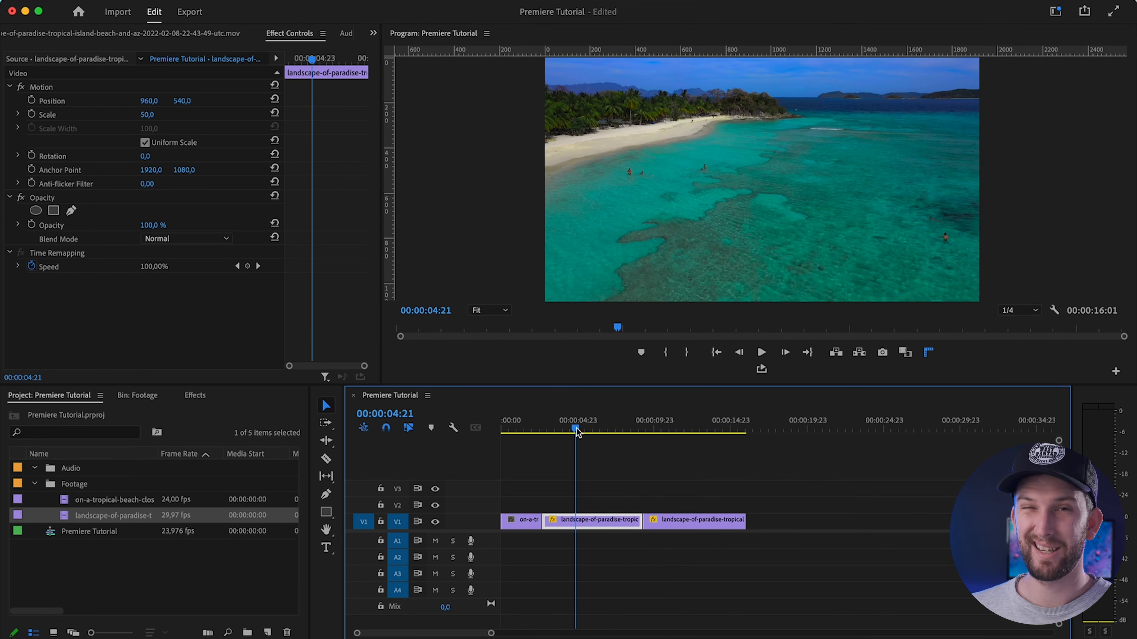
key("Delete")
left_click(590, 526)
left_click(622, 492)
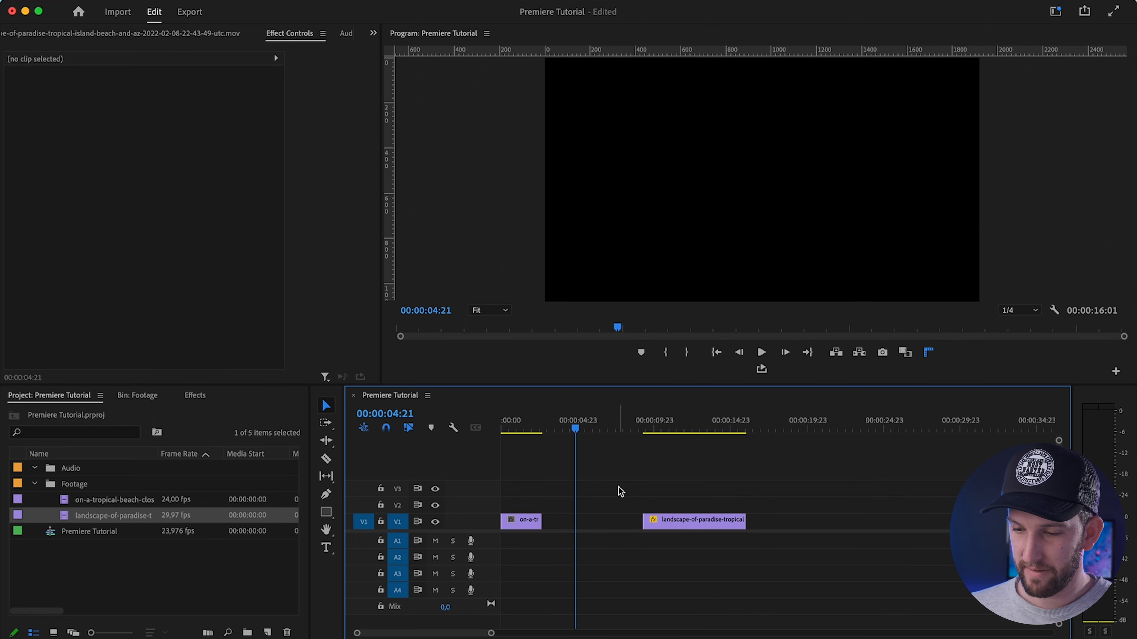
Move the remaining landscape section earlier on V1 with snapping off, leaving only a small gap after the beach clip
left_click(692, 525)
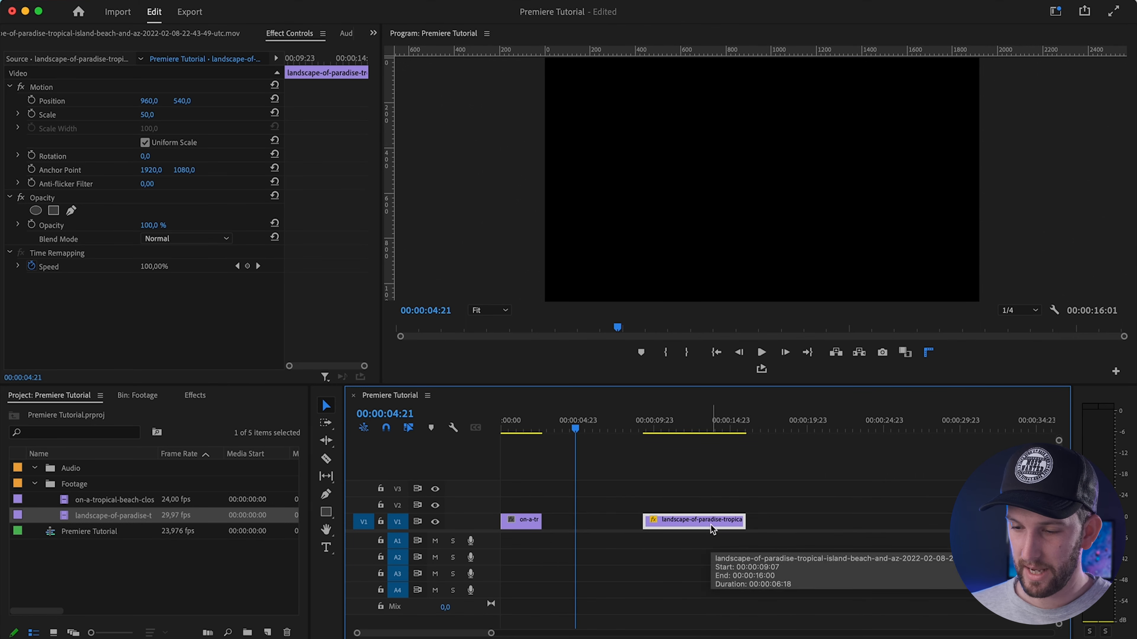
left_click_drag(711, 527, 617, 528)
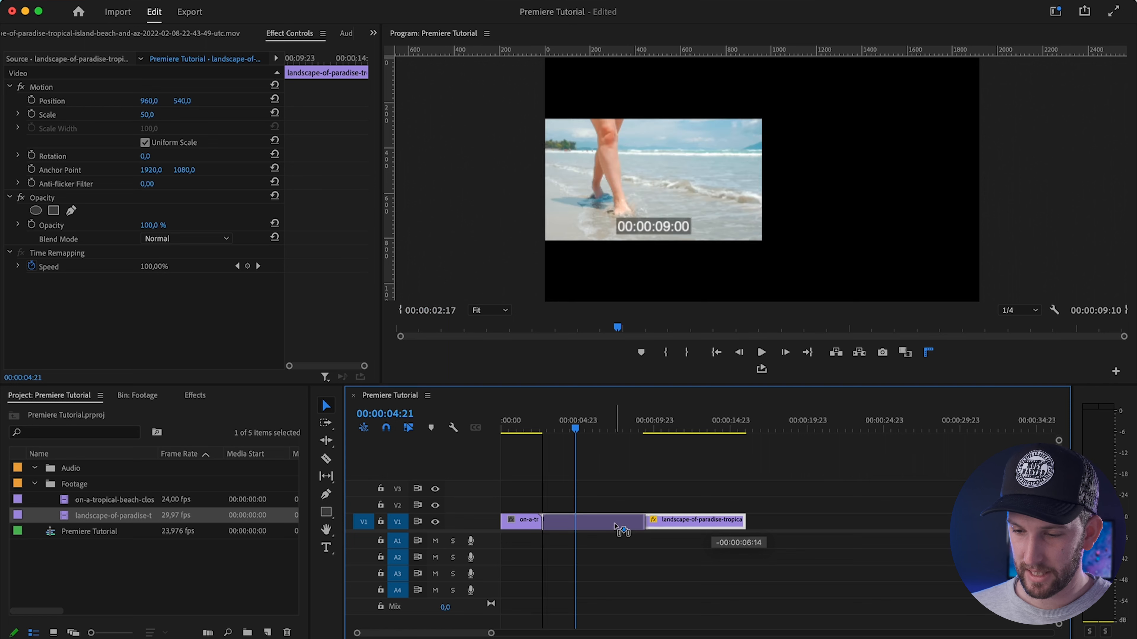
mouse_move(615, 524)
left_mouse_down()
mouse_move(689, 524)
mouse_move(594, 529)
mouse_move(609, 528)
left_mouse_up()
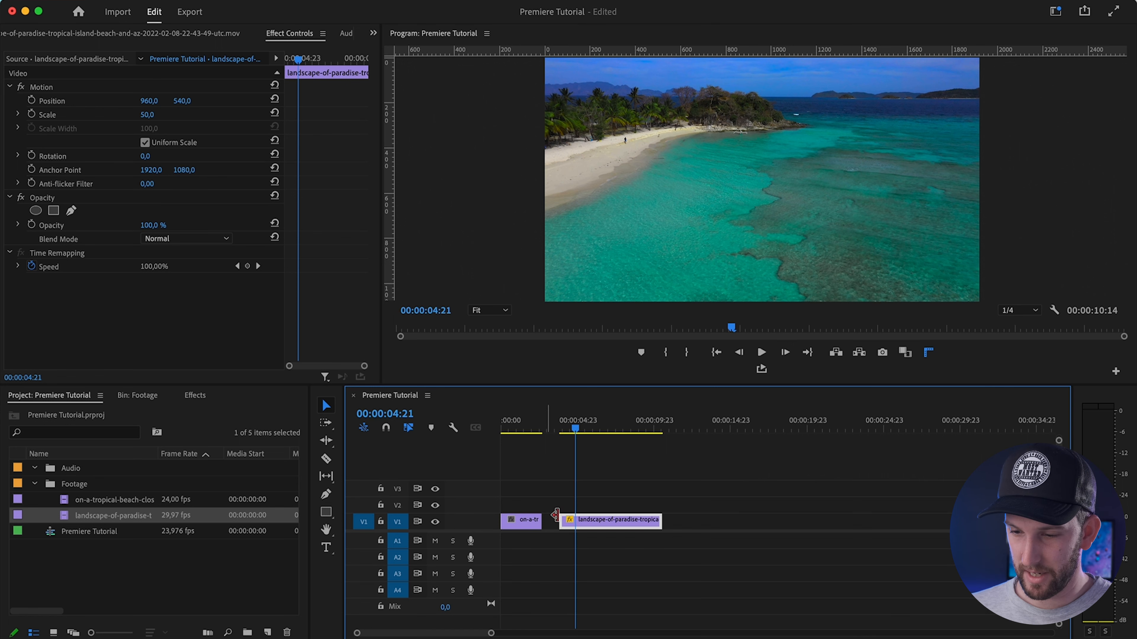
Undo the last landscape clip move and ripple delete the gap between the beach clip and the landscape clip on V1
key("super+z")
left_click(562, 524)
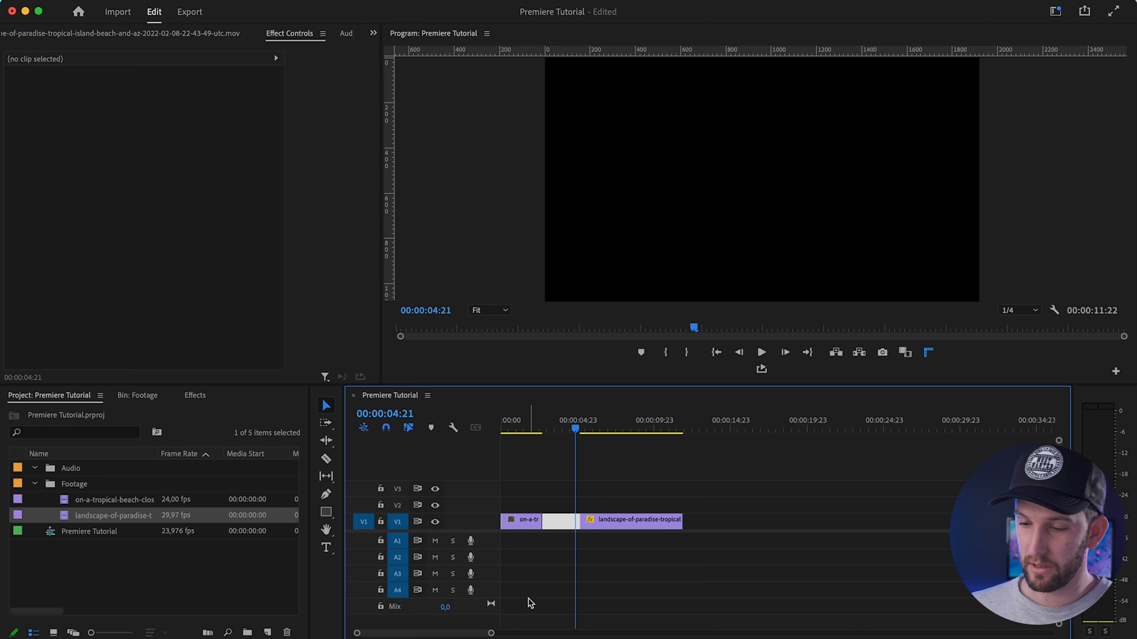
key("Delete")
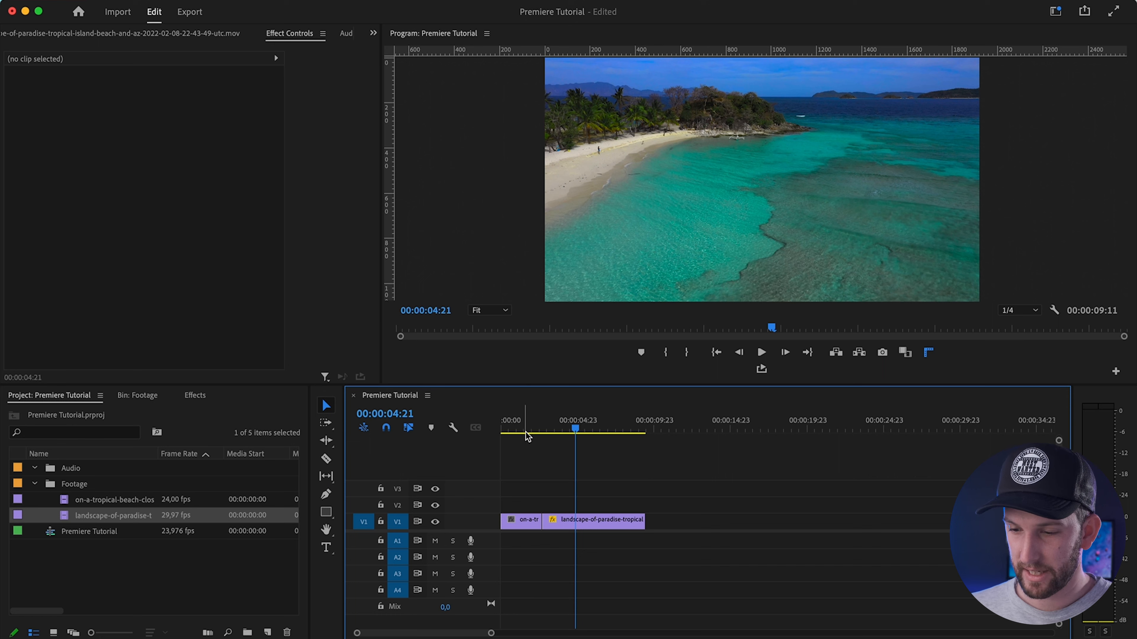
Reorder V1 so the landscape clip starts the sequence and the beach clip follows it, closing the gap between them
left_click(517, 524)
left_click_drag(517, 524, 662, 524)
left_click_drag(593, 521, 552, 530)
left_click(664, 521)
left_click(624, 523)
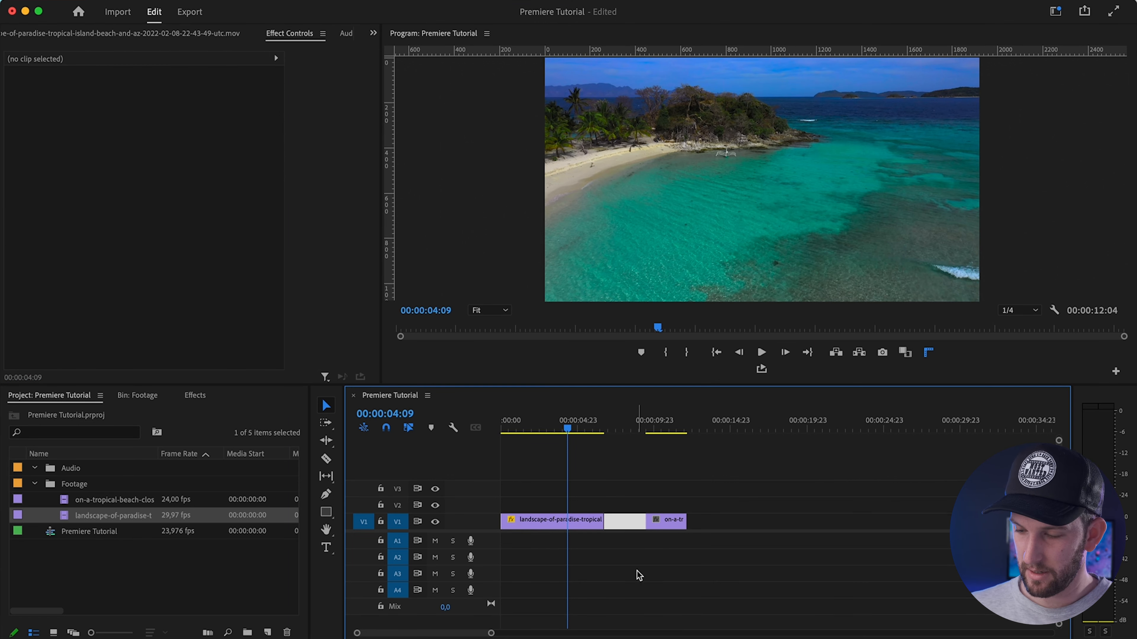
key("Delete")
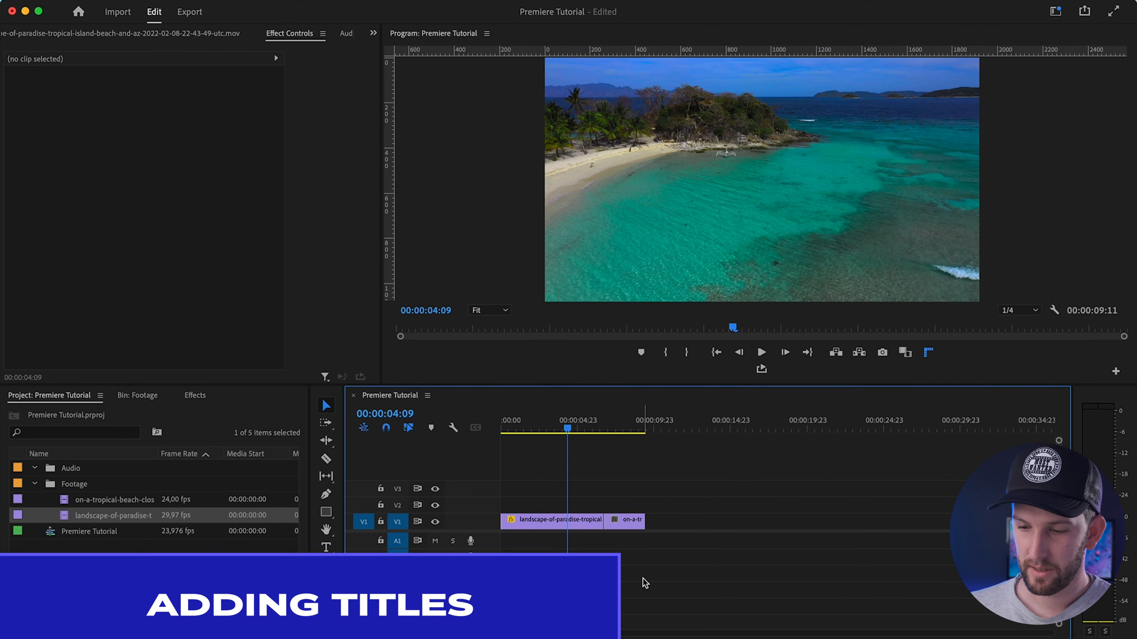
Add a text title reading PARADISE over the water below the island at 00:00:04:09
left_click(326, 548)
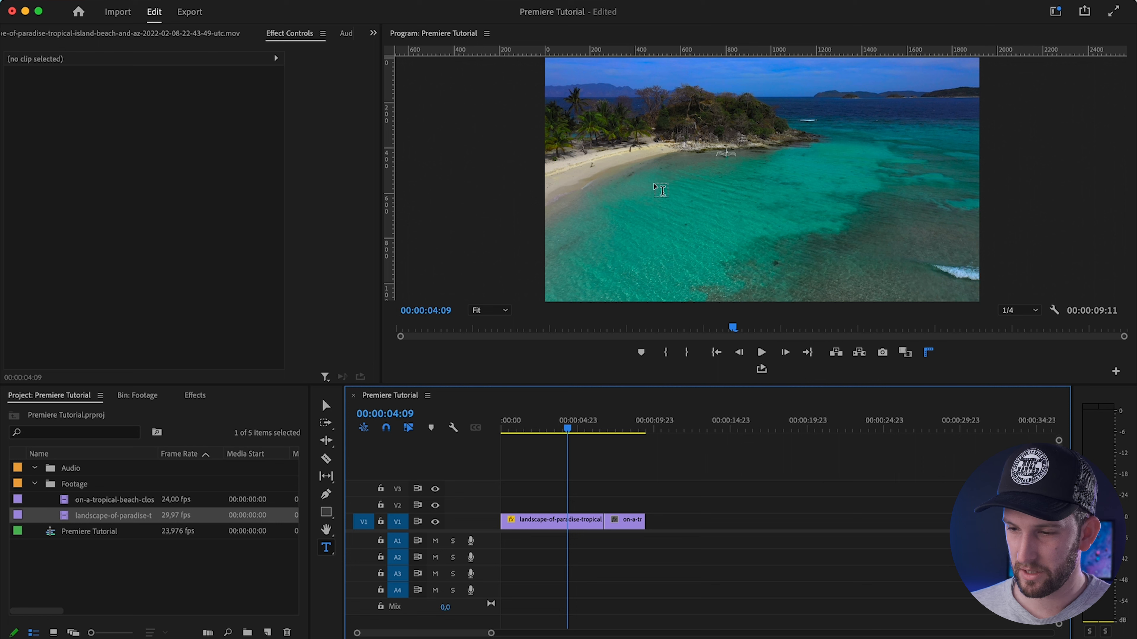
left_click(656, 184)
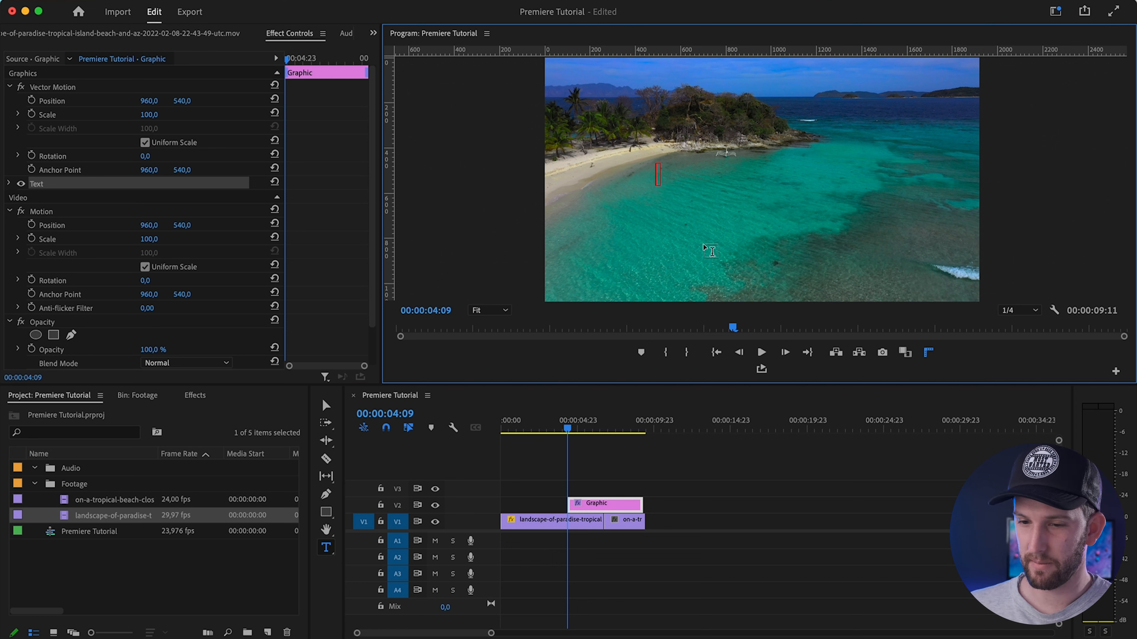
type("PARADISE")
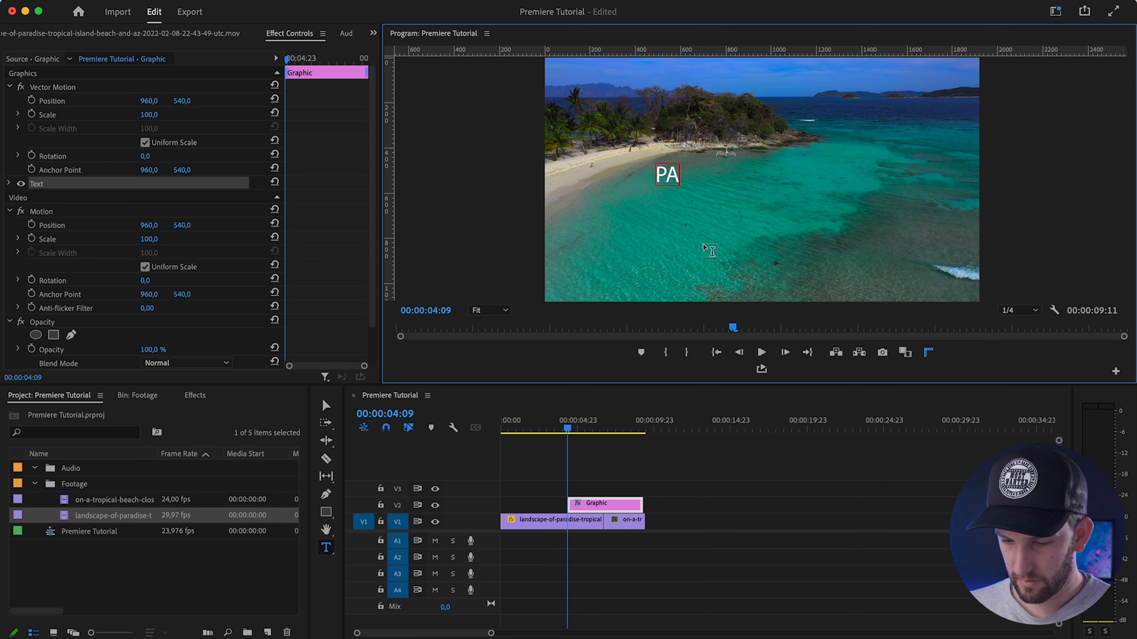
double_click(702, 167)
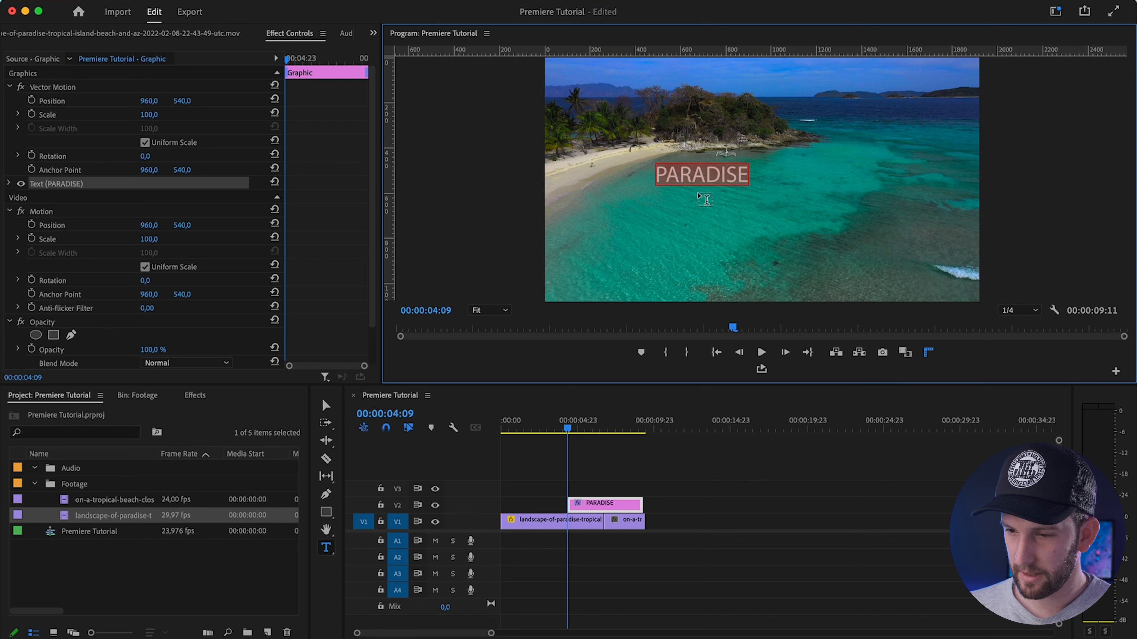
left_click(756, 463)
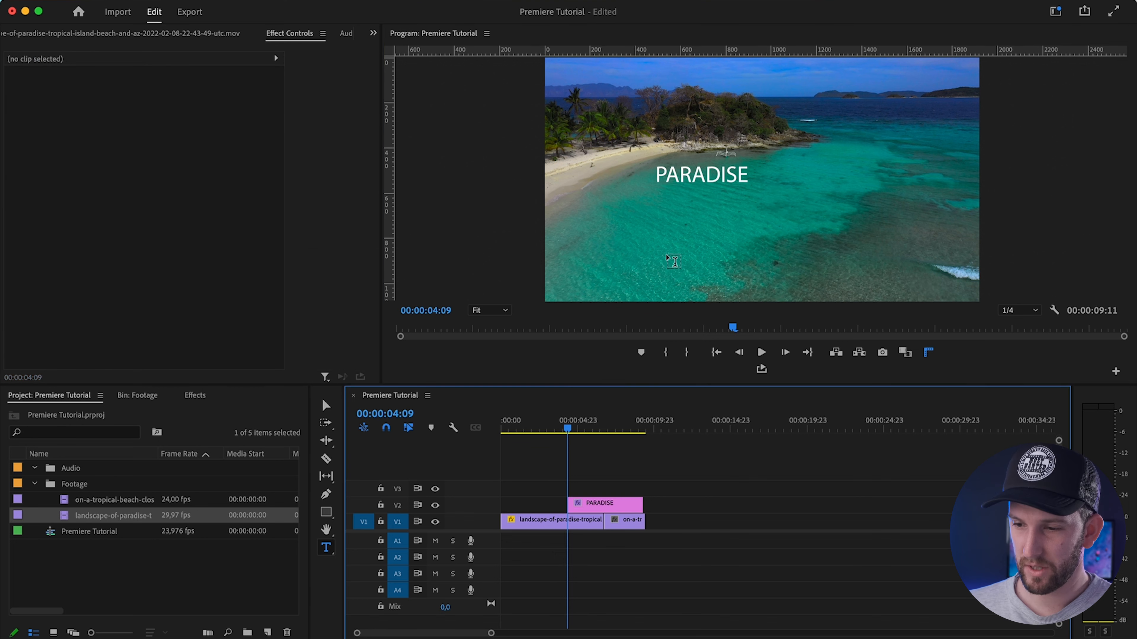
Move the PARADISE title clip earlier on V2 and trim both ends so it finishes with the landscape clip
left_click(592, 508)
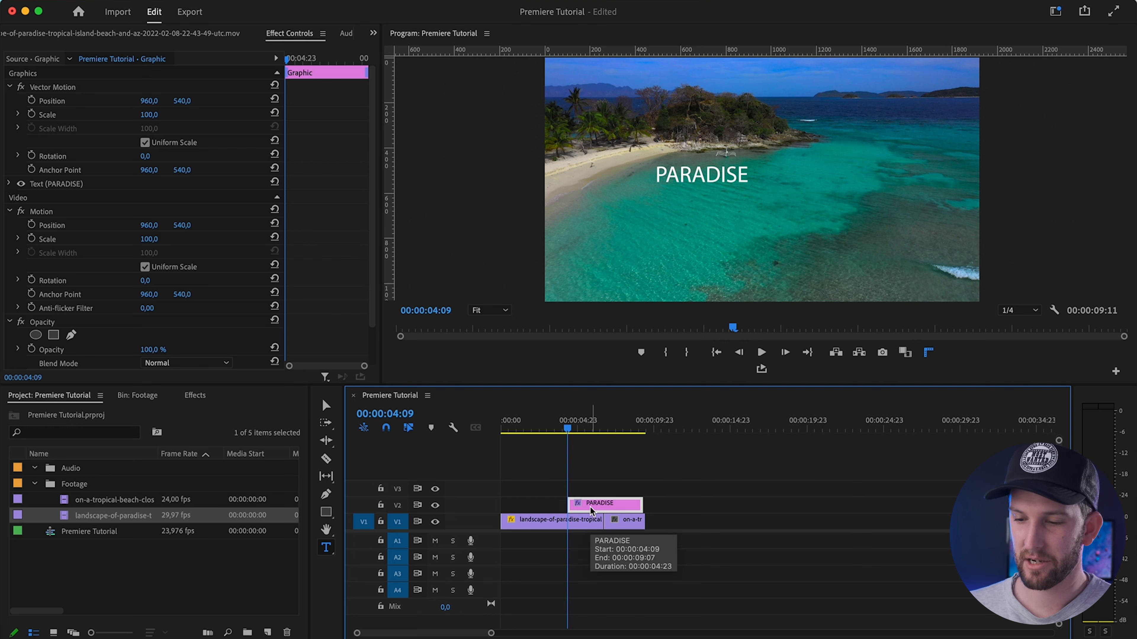
left_click_drag(612, 510, 583, 508)
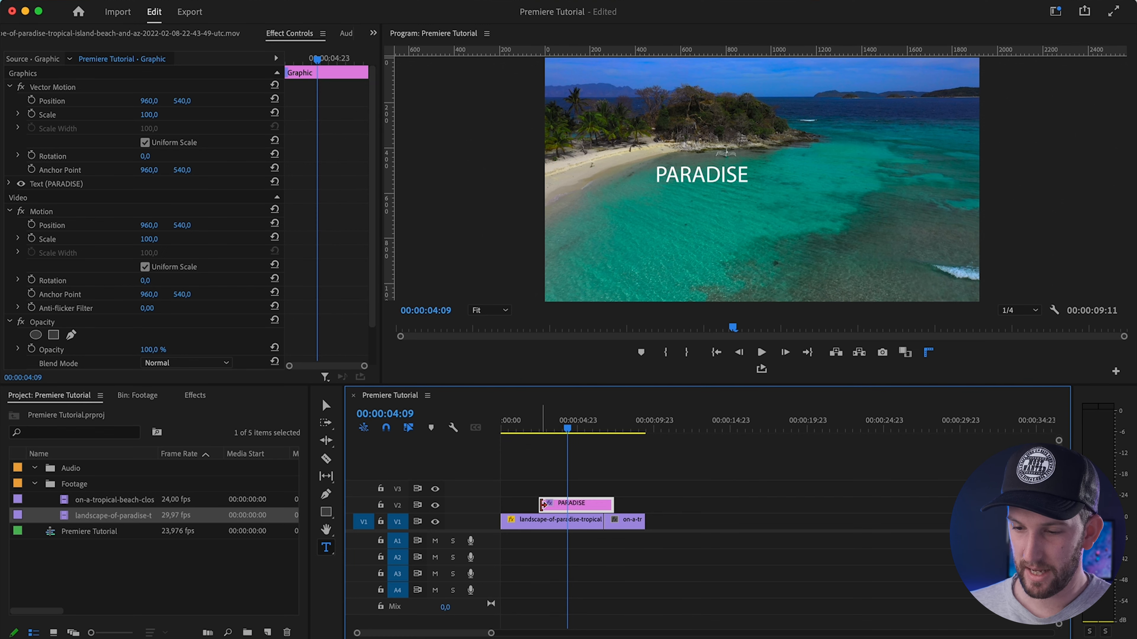
left_click_drag(543, 505, 604, 505)
left_click(685, 538)
left_click(576, 505)
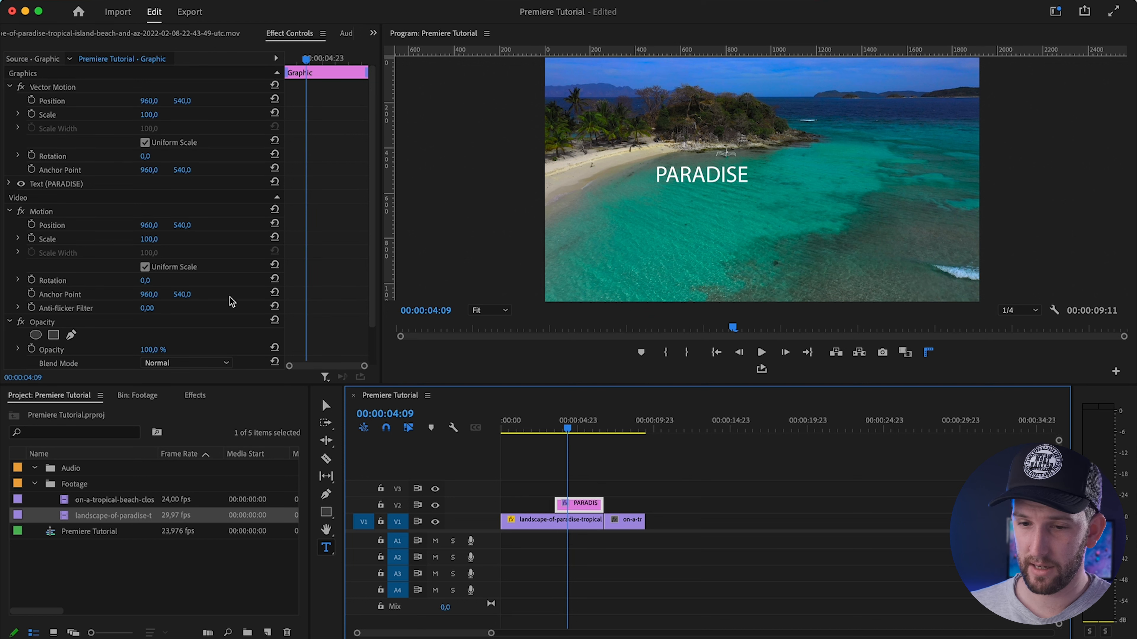
Switch to the Captions and Graphics workspace and open the PARADISE text layer's properties for editing
left_click(1055, 12)
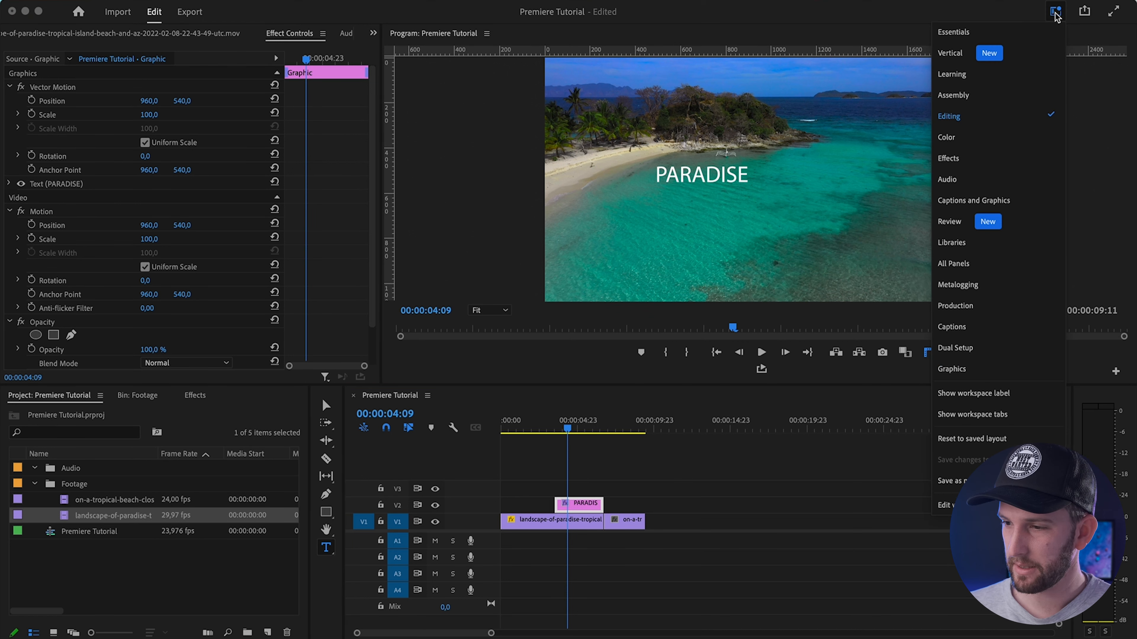
left_click(988, 202)
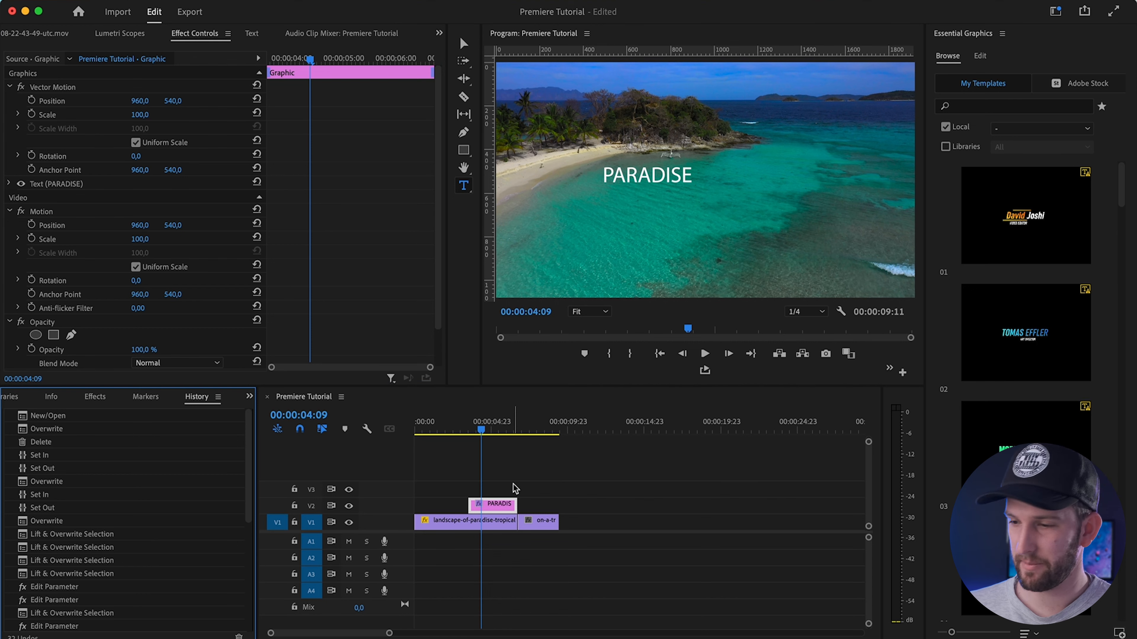
left_click(980, 57)
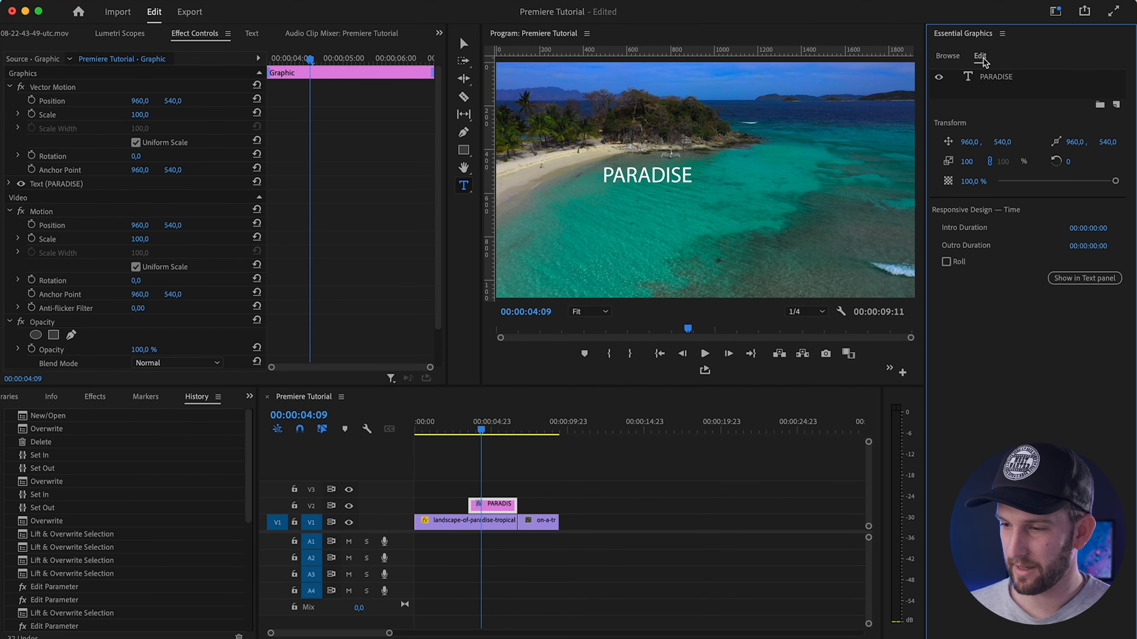
left_click(1004, 78)
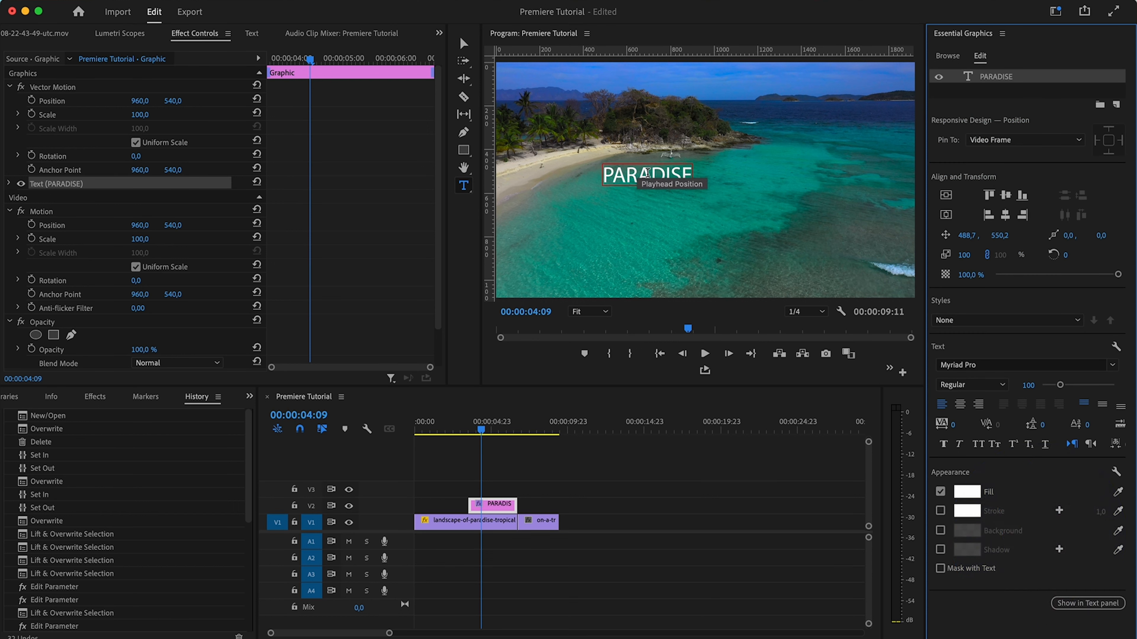
Change the PARADISE text's font to CMG Sans ExtraBold Wide
double_click(643, 173)
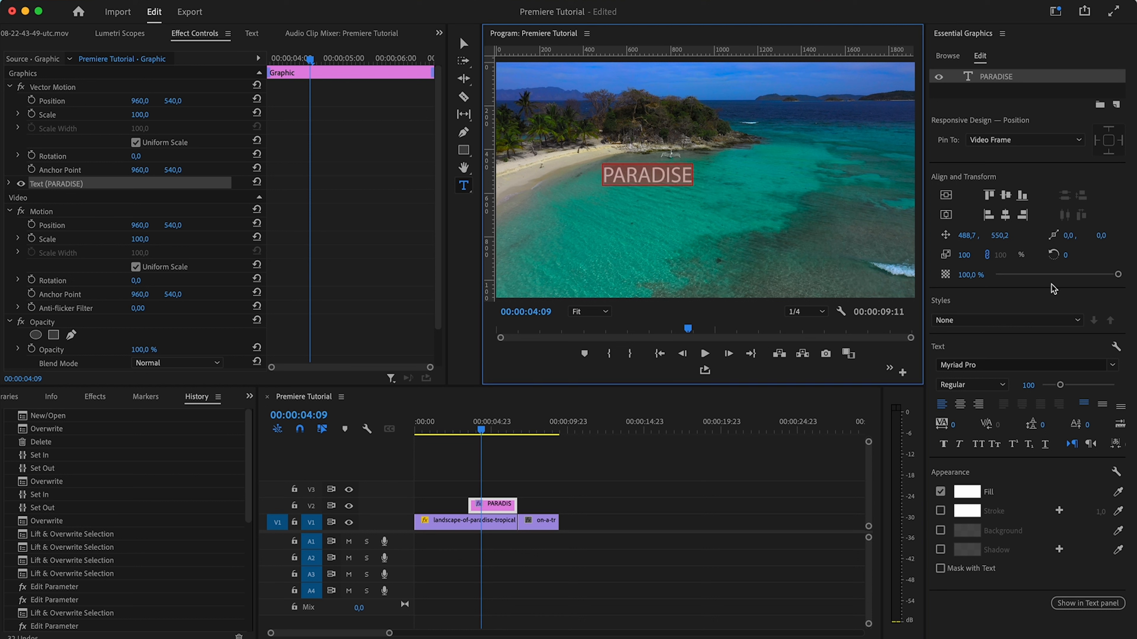
left_click(956, 364)
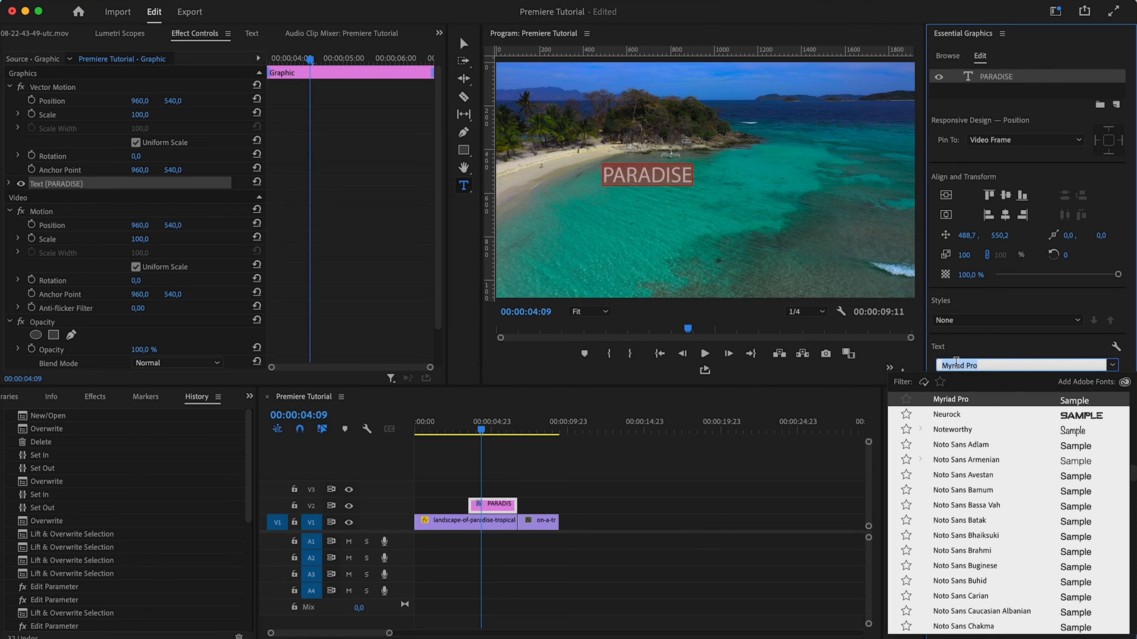
type("MON")
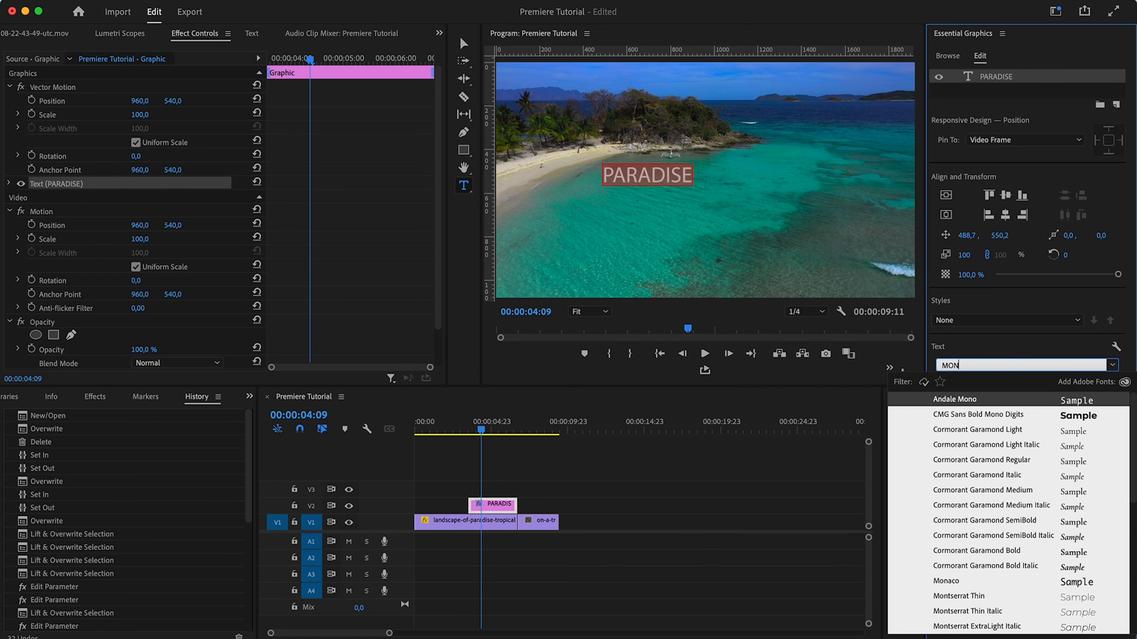
key("BackSpace")
key("BackSpace")
key("BackSpace")
type("CMG")
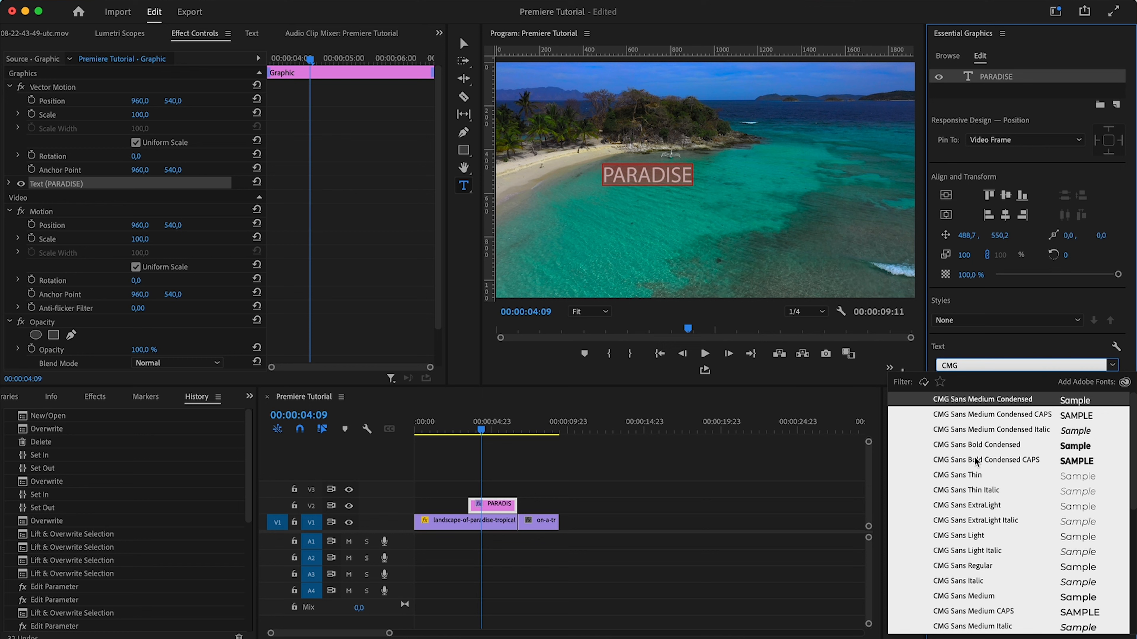
left_click(976, 461)
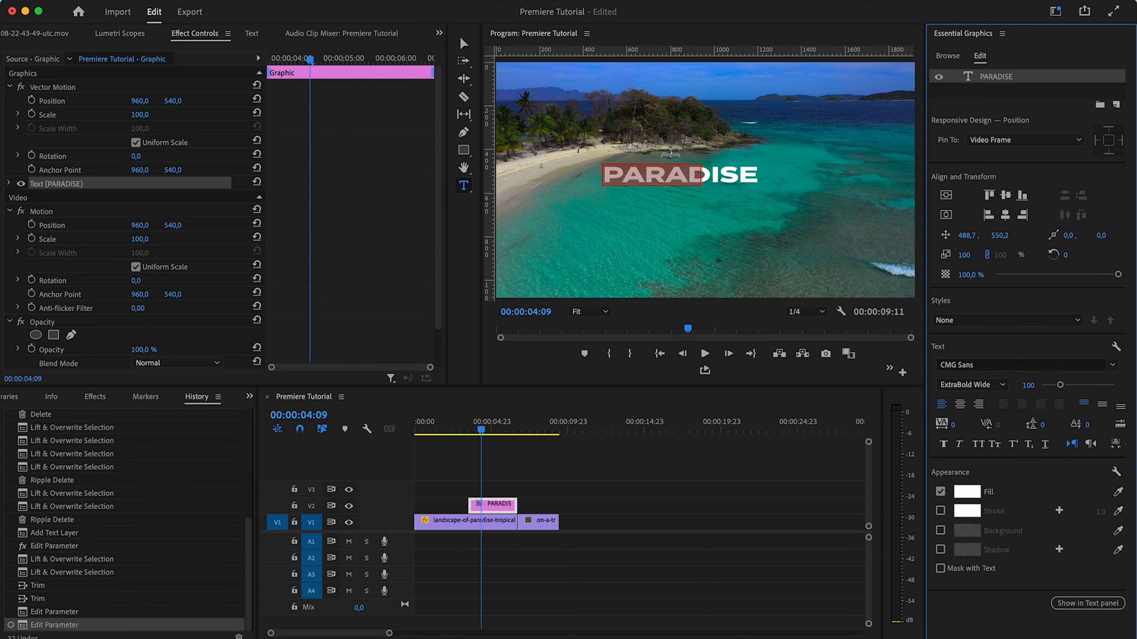
Set the PARADISE text's font size to 137
mouse_move(1030, 385)
left_mouse_down()
mouse_move(995, 385)
mouse_move(1052, 385)
left_mouse_up()
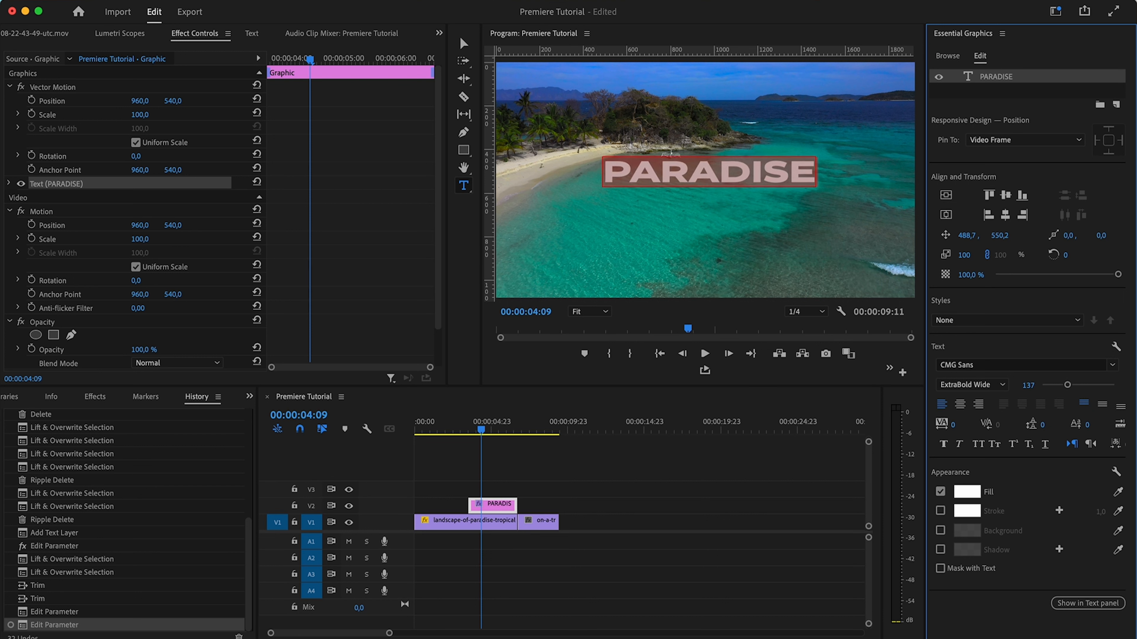
left_click(1024, 384)
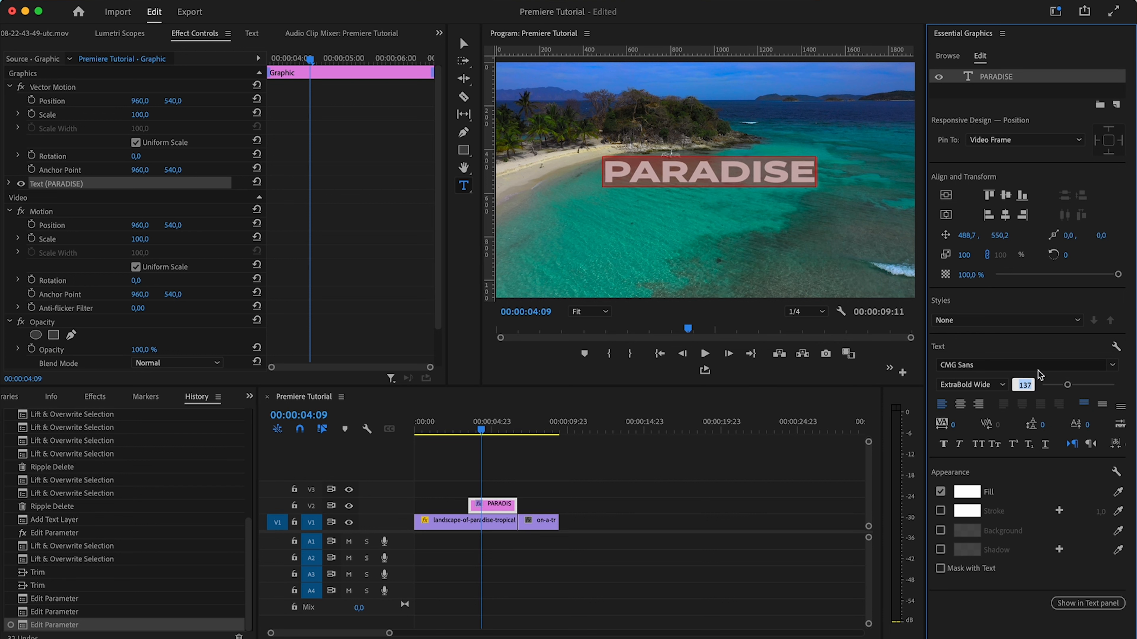
left_click(1027, 349)
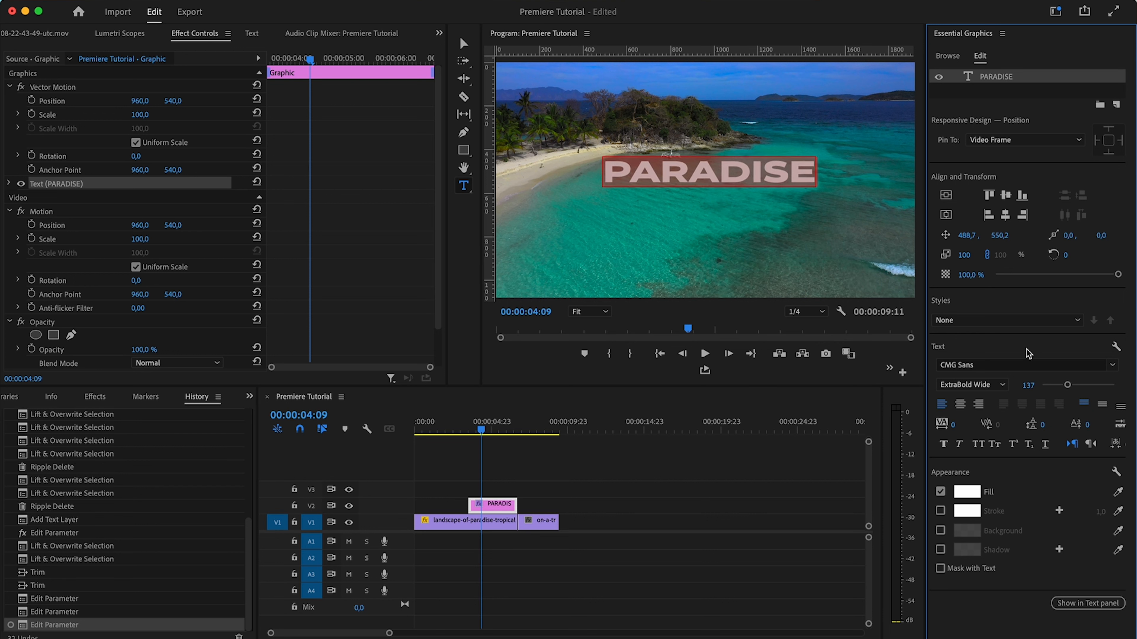
Try centre and right alignment and a tracking of -3 on the PARADISE text, and undo the tracking change
left_click(960, 405)
left_click(978, 405)
left_click(960, 405)
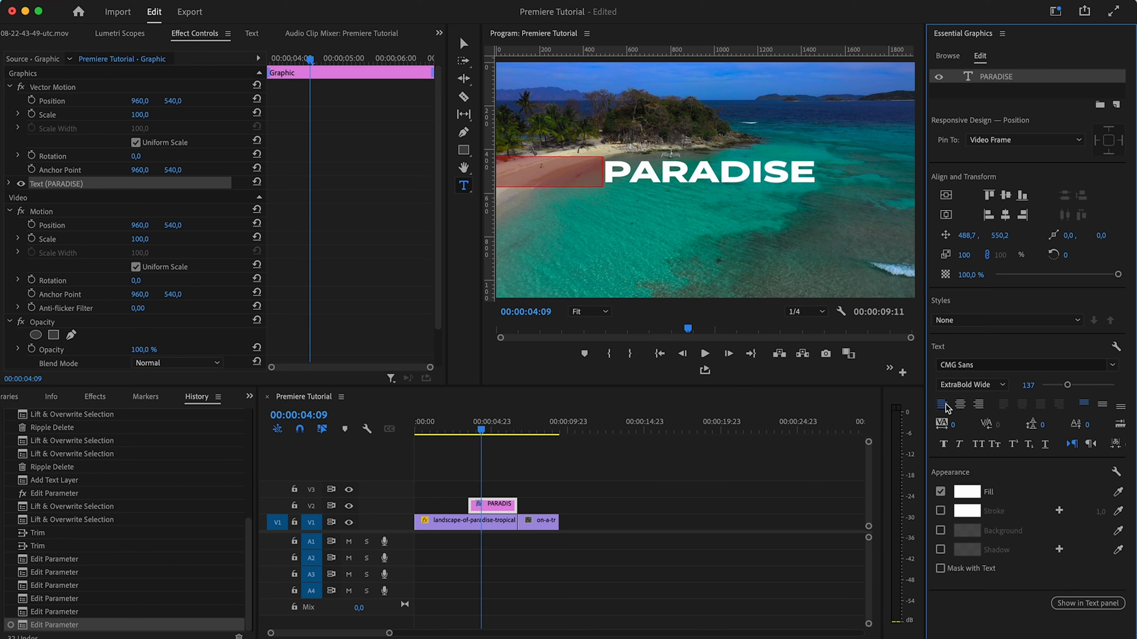
mouse_move(953, 426)
left_mouse_down()
mouse_move(1018, 426)
mouse_move(954, 426)
left_mouse_up()
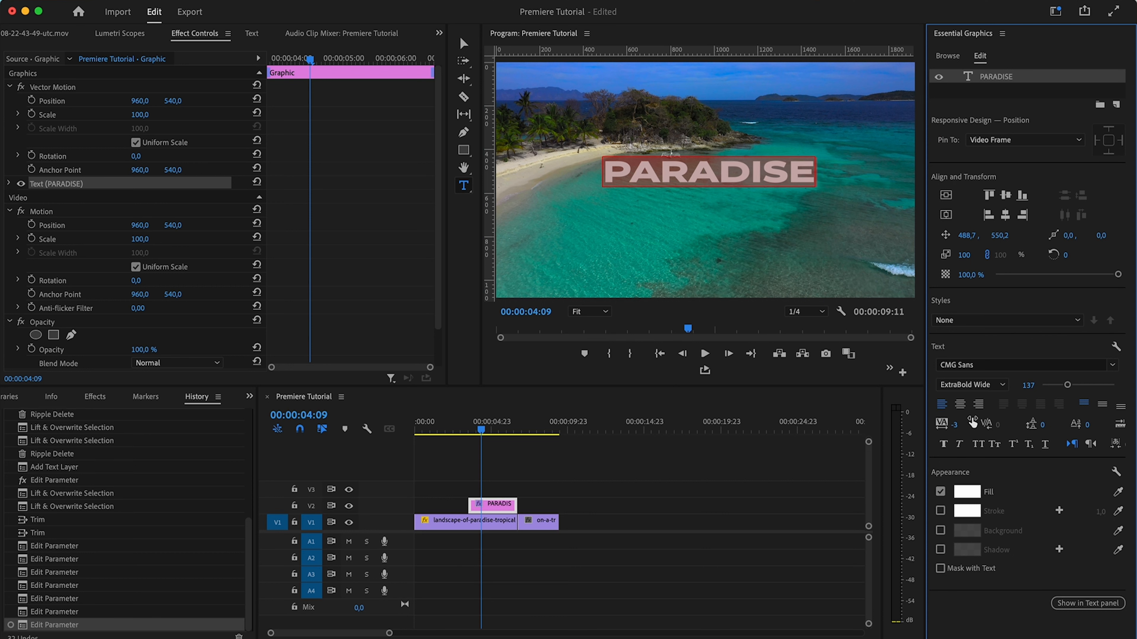
key("super+z")
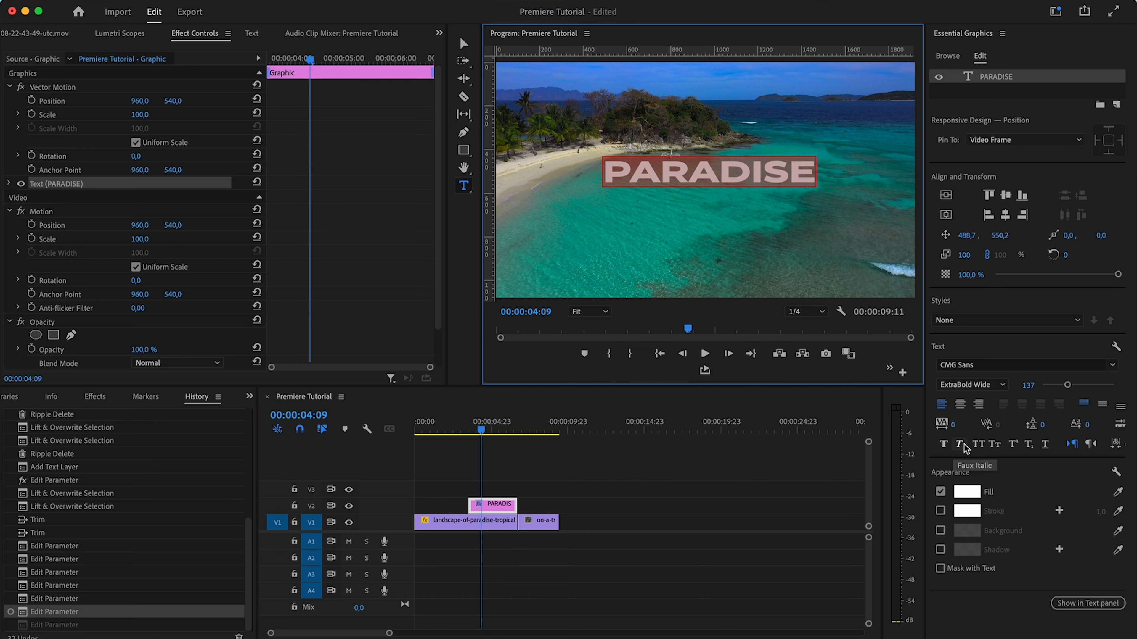
Enable a stroke on the PARADISE text and set its colour to black (000000)
left_click(941, 511)
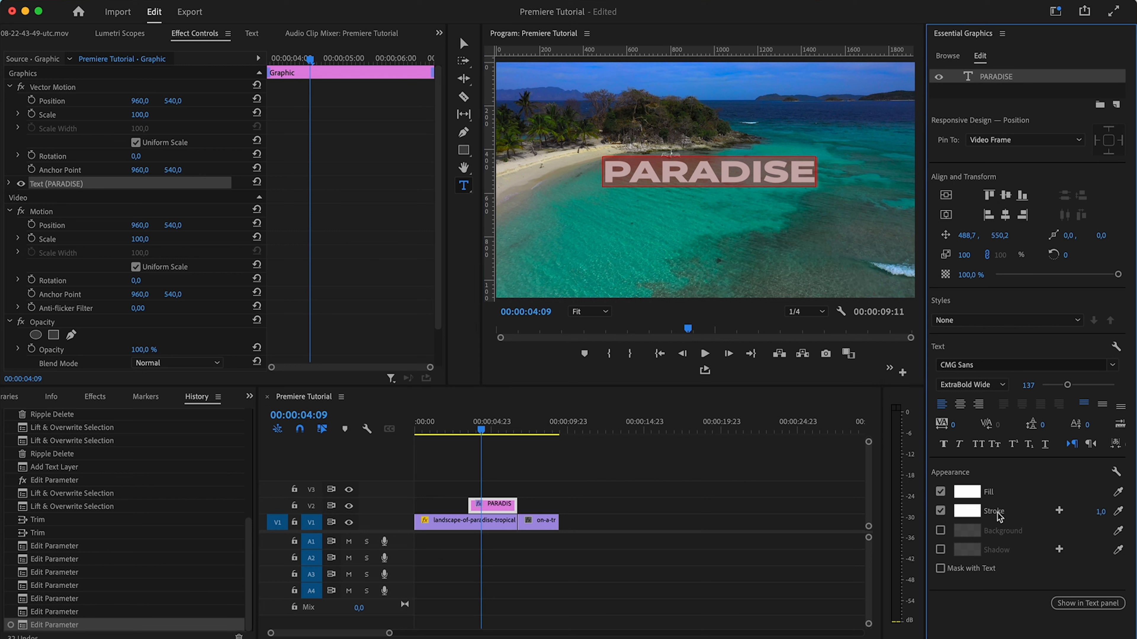
left_click(940, 510)
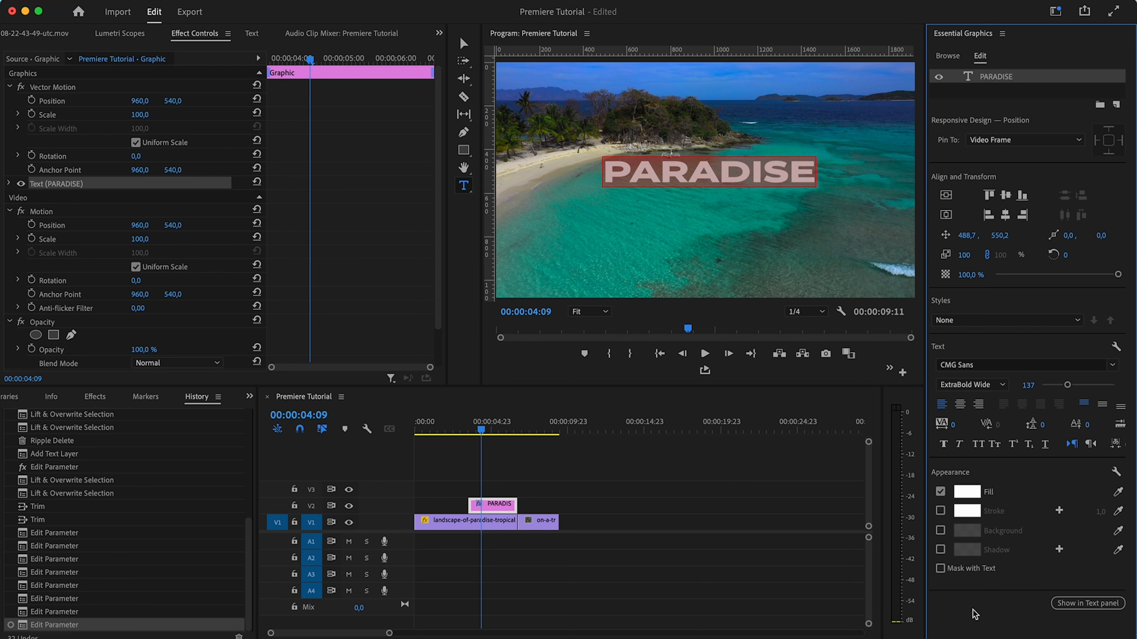
left_click(941, 511)
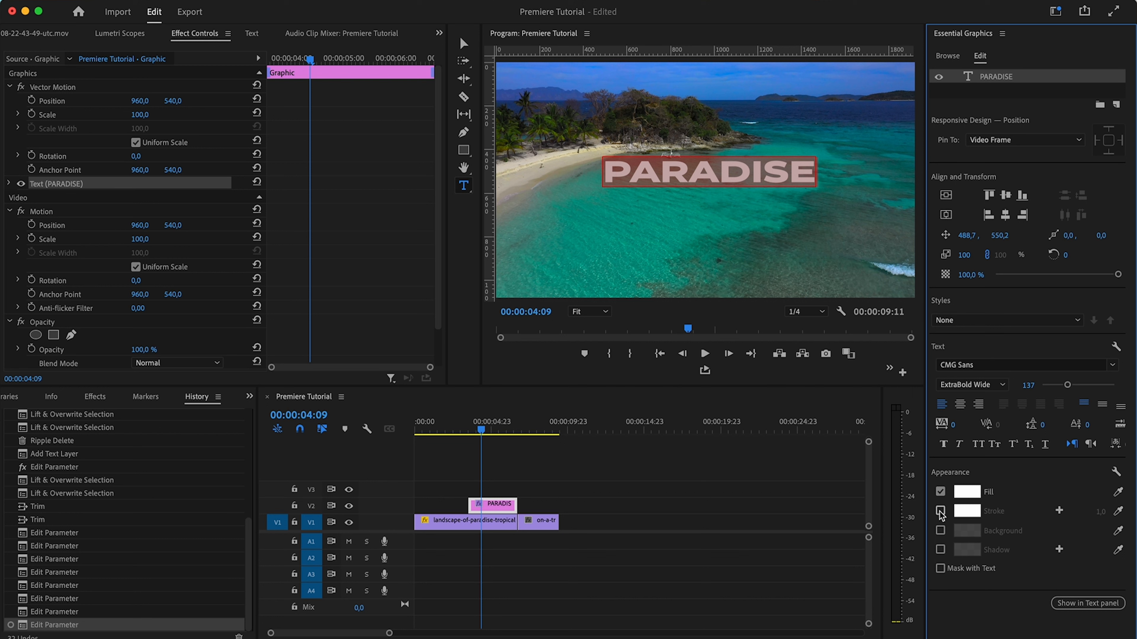
left_click(966, 510)
left_click_drag(437, 464, 490, 410)
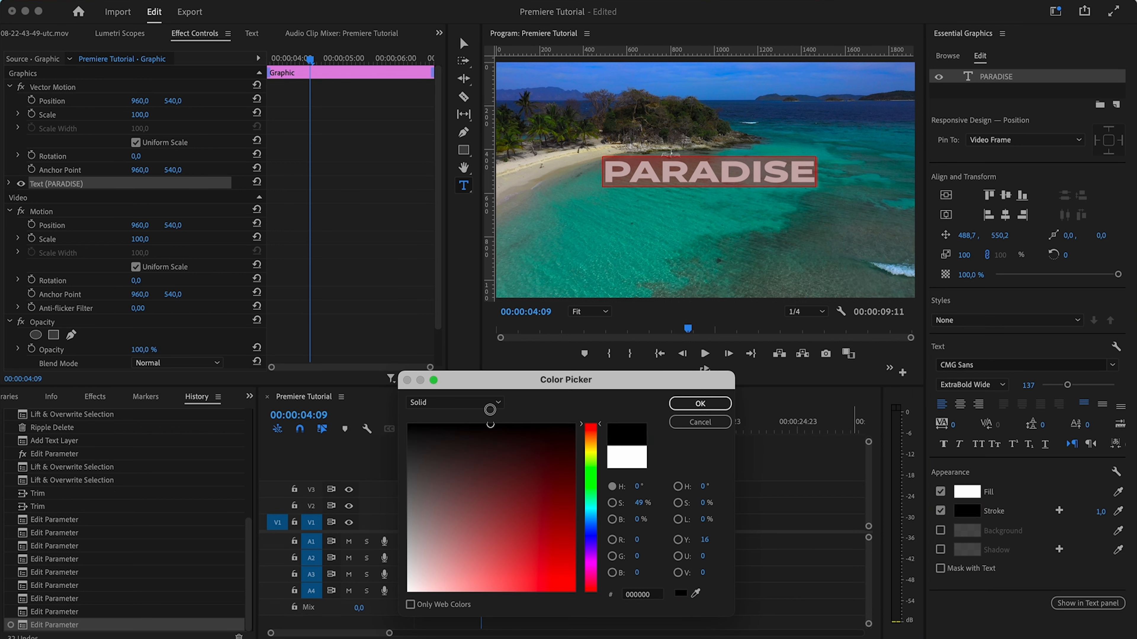
left_click(699, 403)
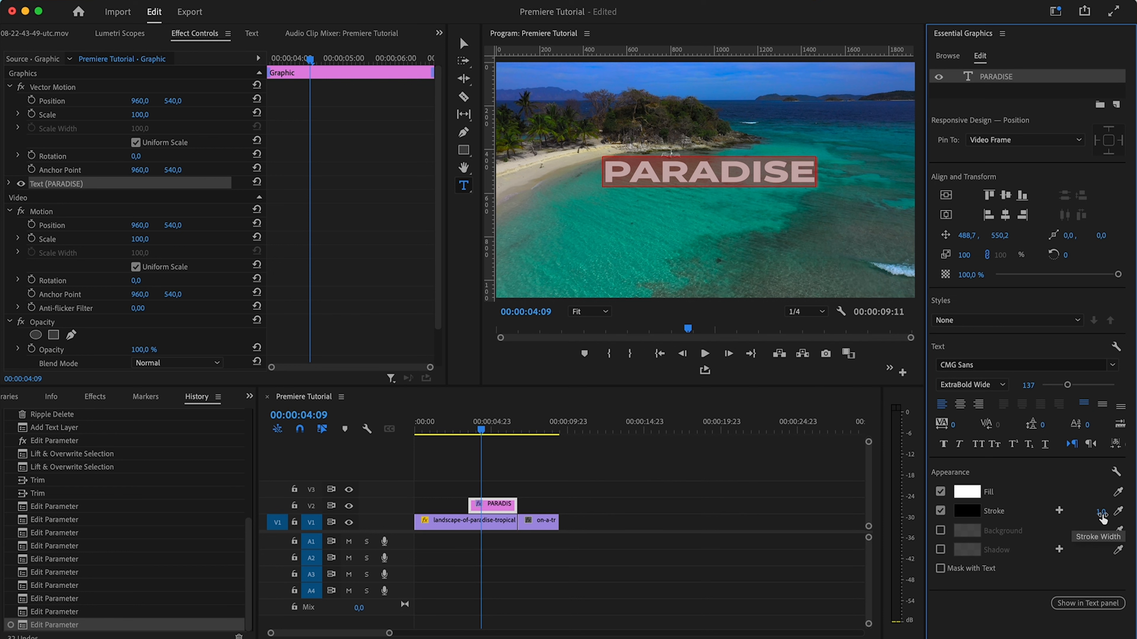
Set the PARADISE text's stroke width to 38, deselect the title to check it, and reselect its text layer
left_click_drag(1102, 516, 1121, 516)
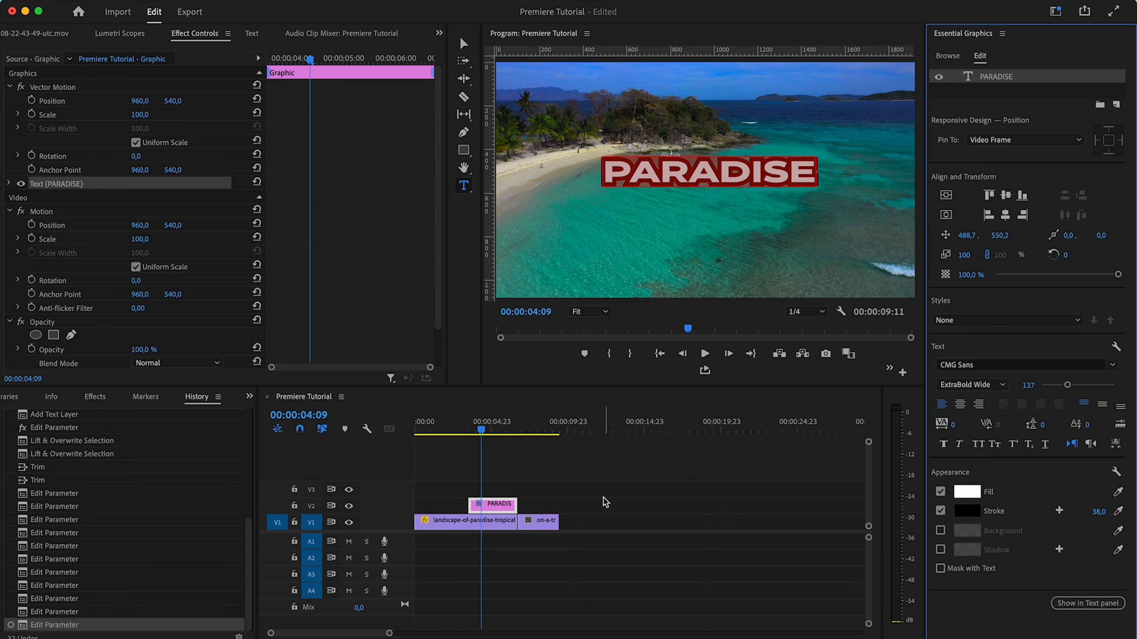
left_click(561, 494)
left_click(510, 509)
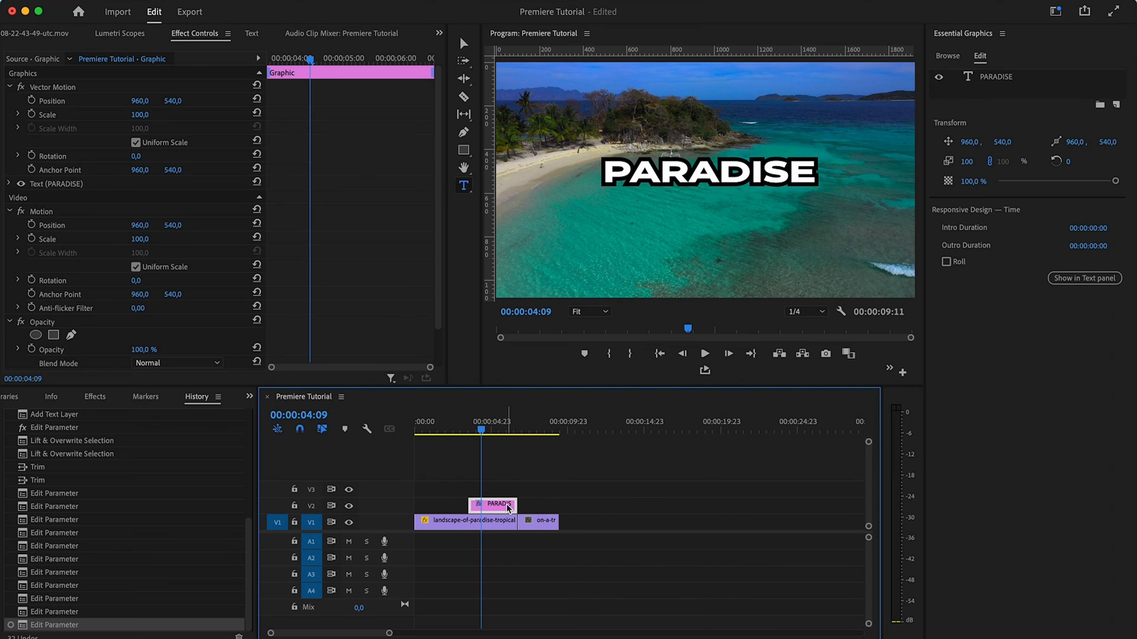
left_click(1004, 81)
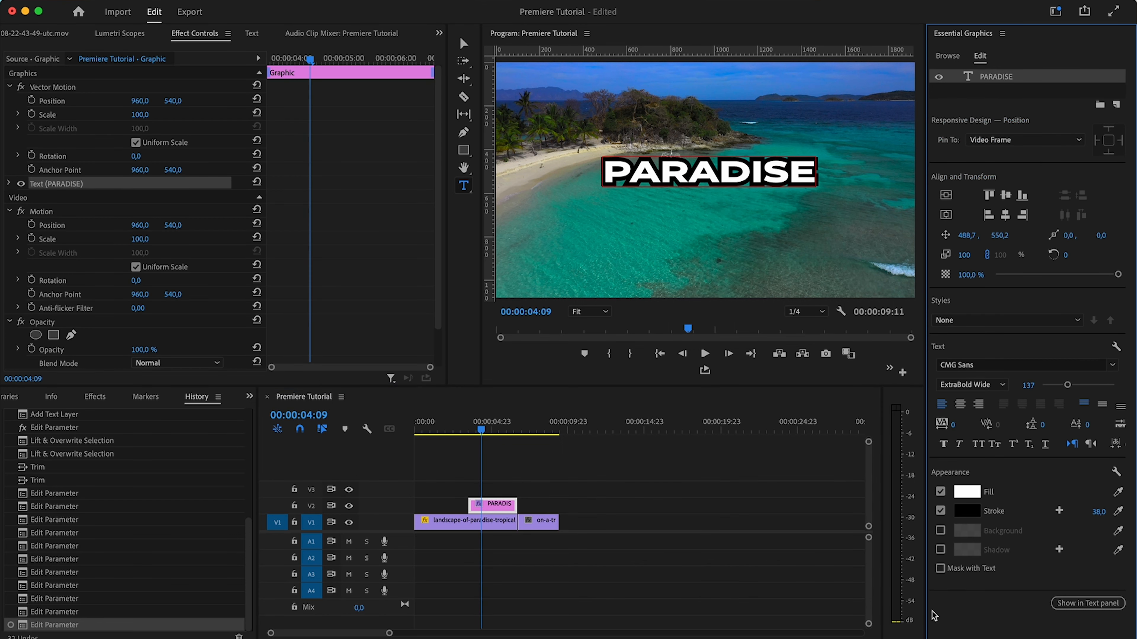
Undo the PARADISE text's stroke width change and play the opening of the sequence to check the title
key("super+z")
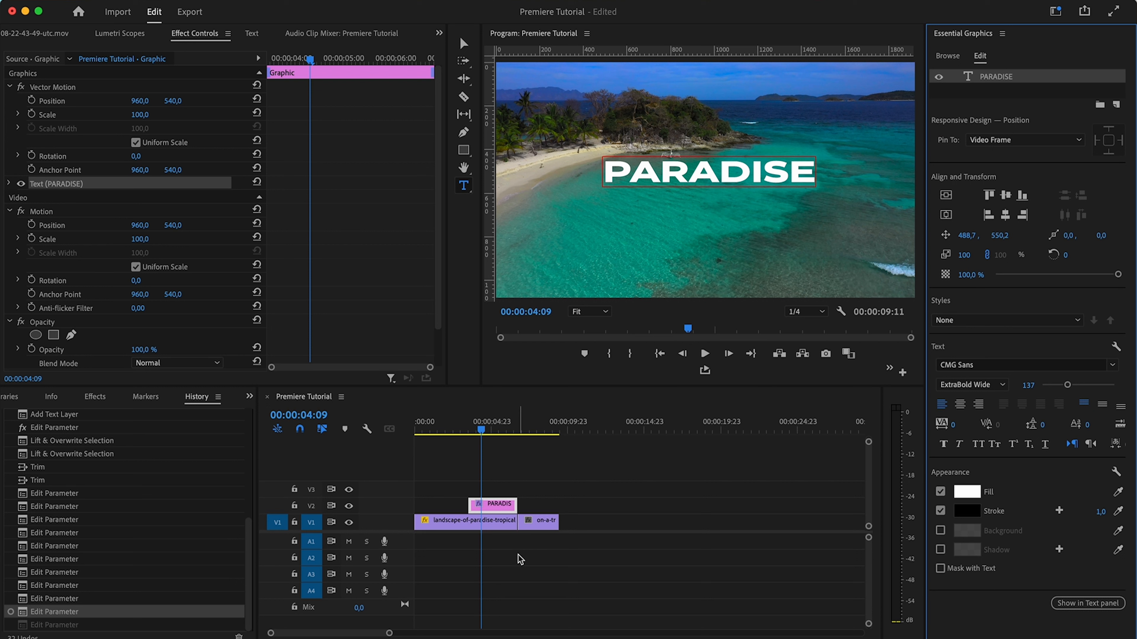
left_click(593, 489)
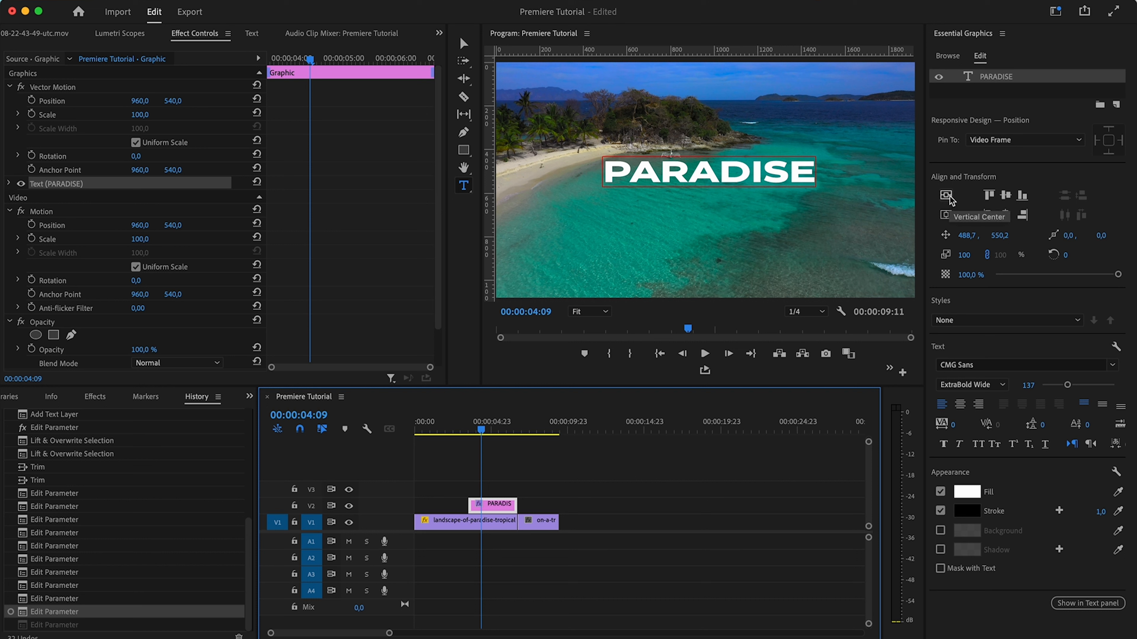
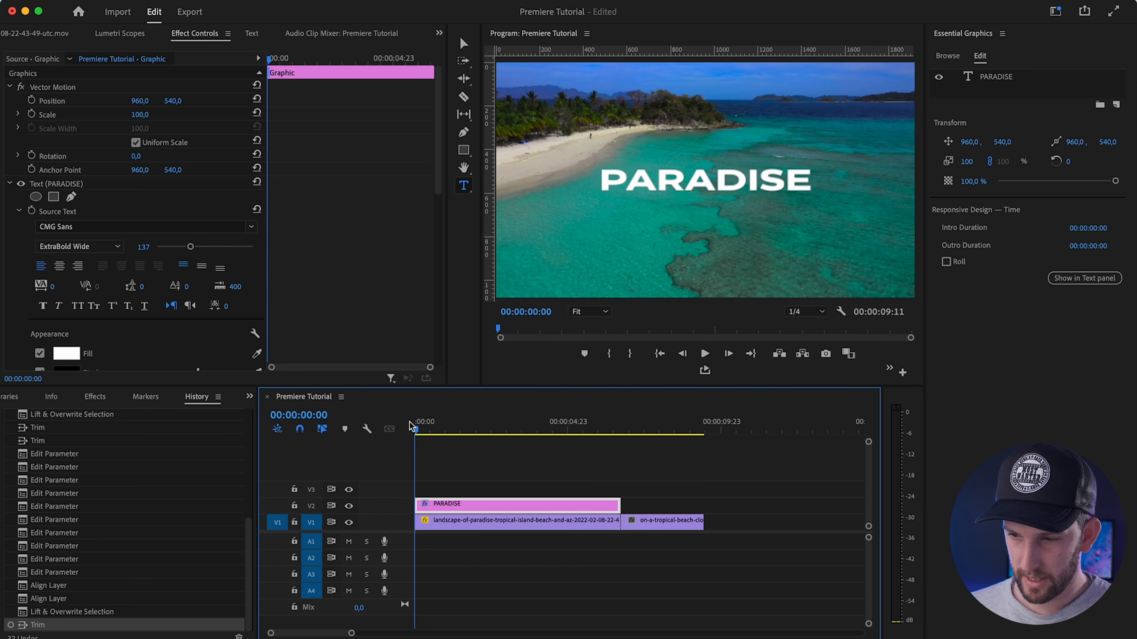
key("space")
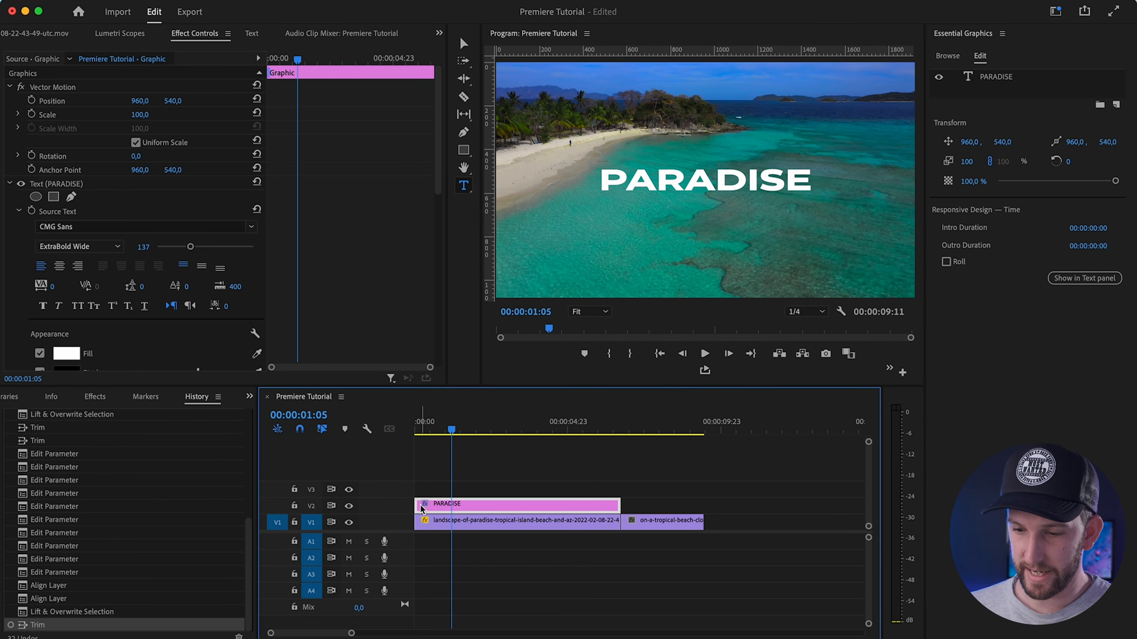
key("space")
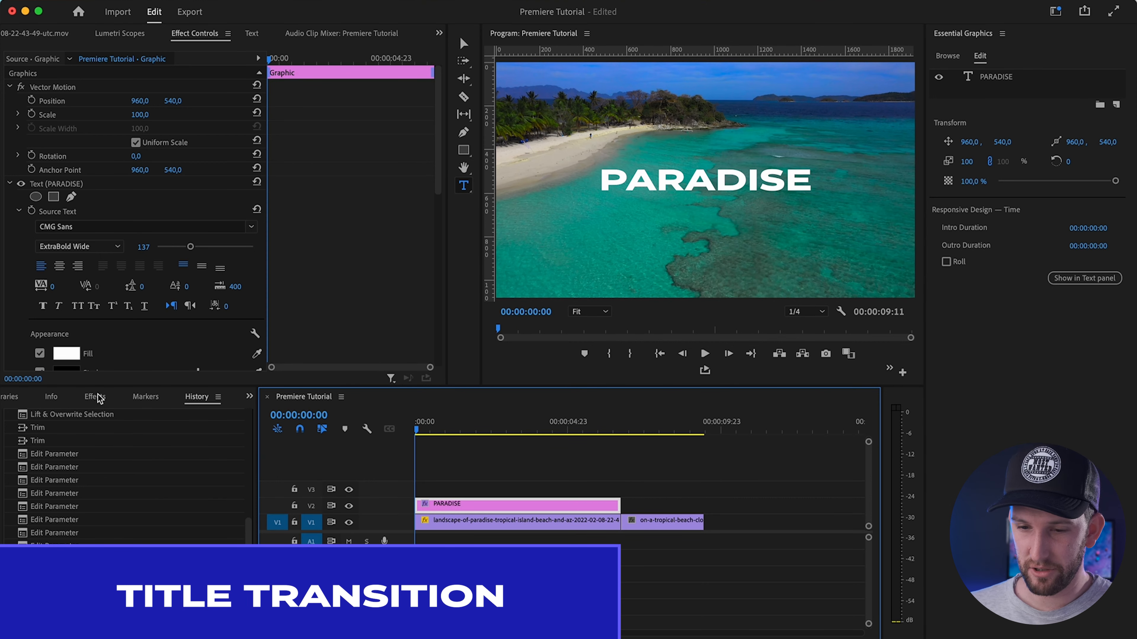
Apply the Cross Dissolve video transition to the start of the PARADISE title clip
left_click(96, 400)
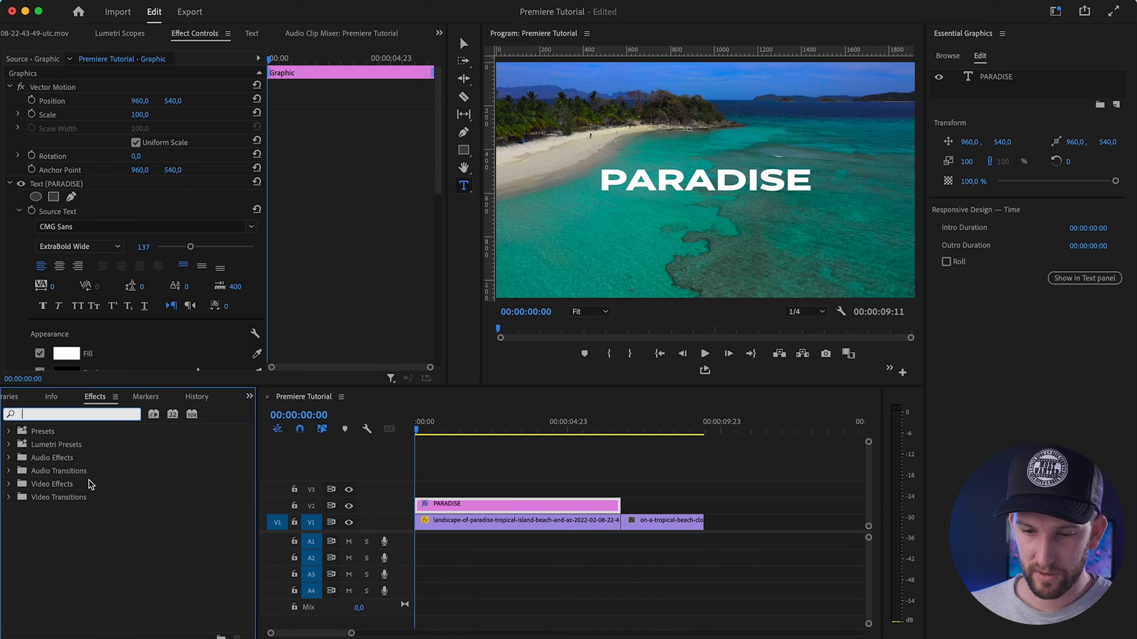
left_click(95, 522)
left_click(10, 497)
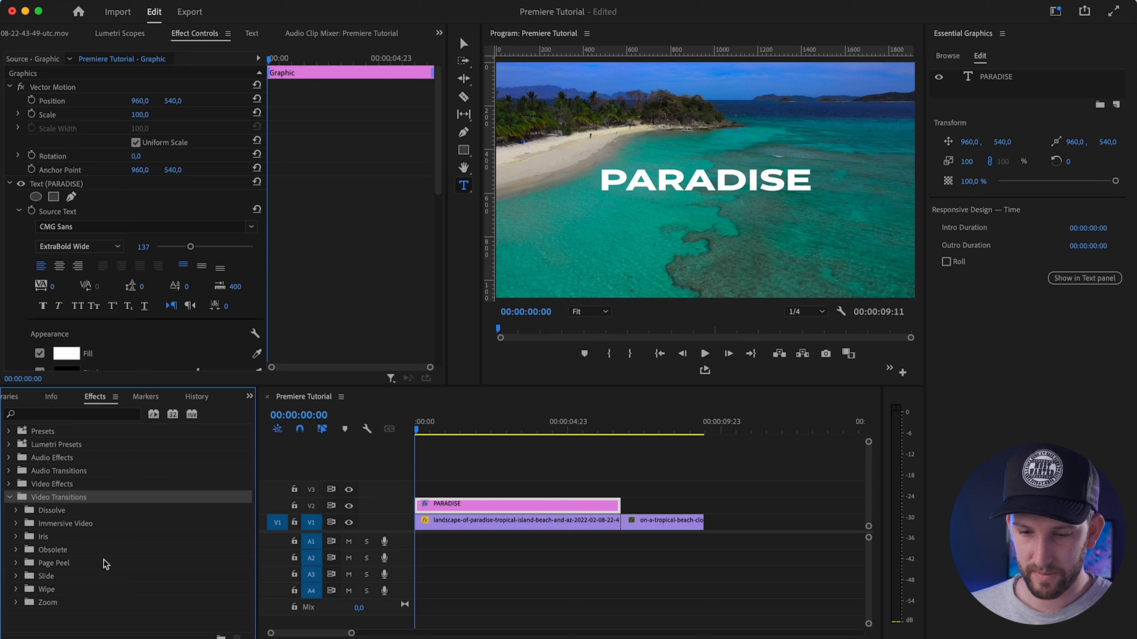
left_click(15, 511)
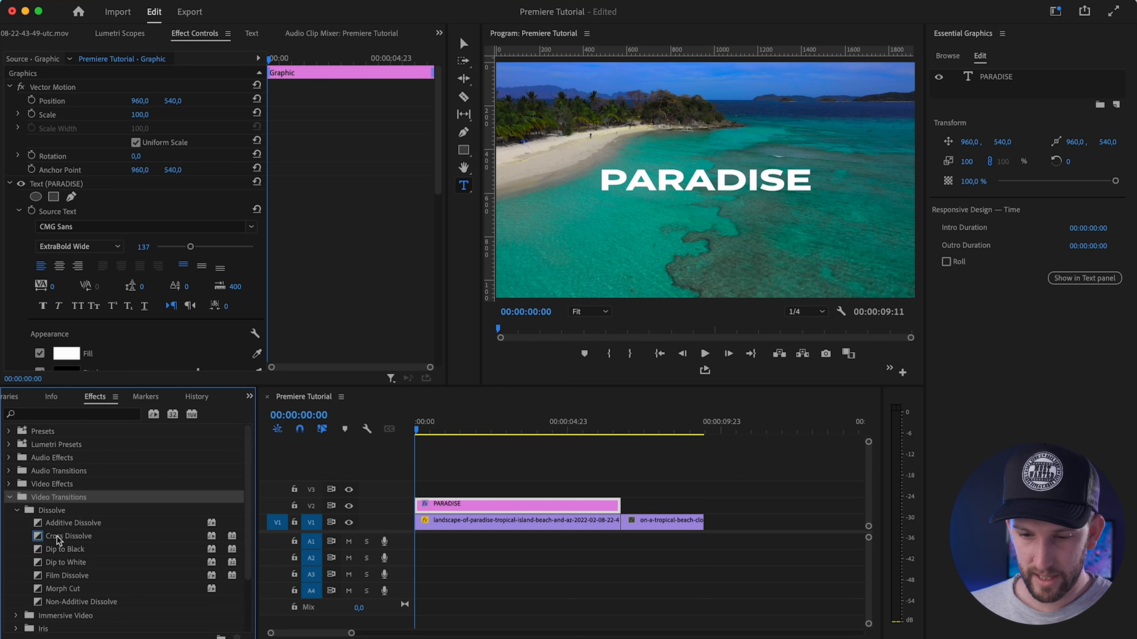
left_click(58, 536)
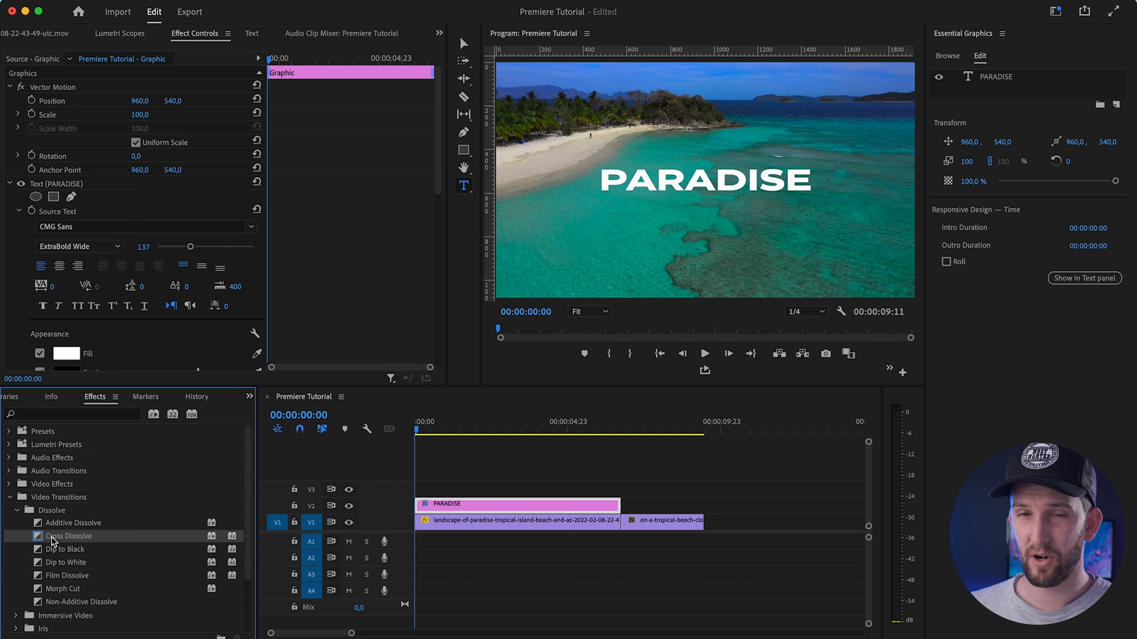
left_click_drag(54, 538, 420, 507)
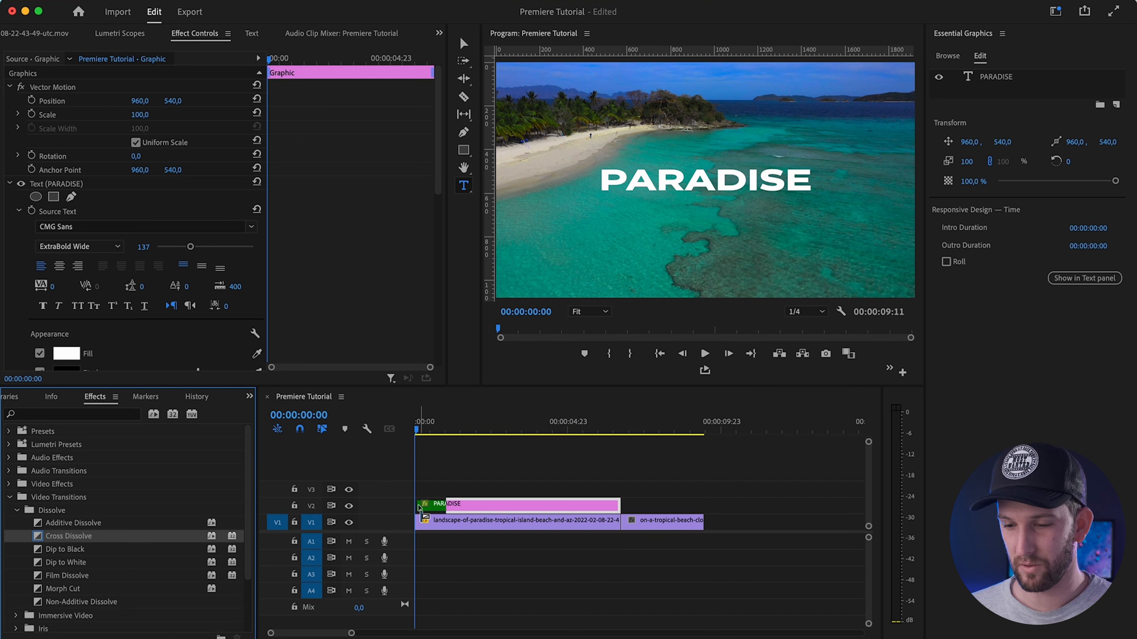
left_click_drag(419, 507, 420, 508)
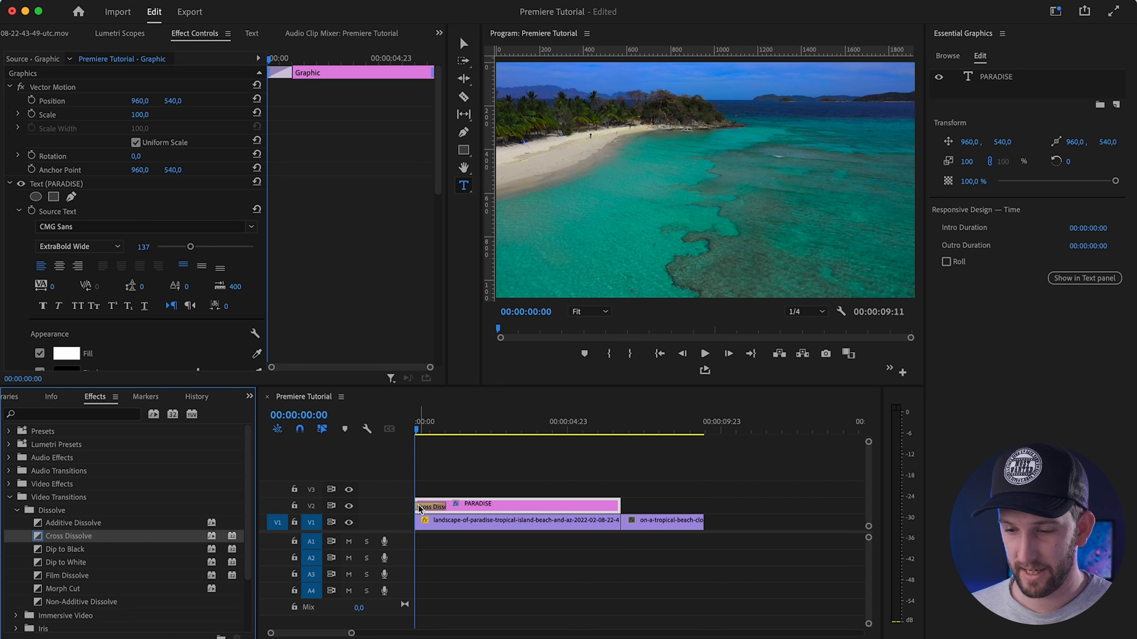
Inspect the Cross Dissolve on the timeline and play the opening to check the title's fade-in
key("=")
key("=")
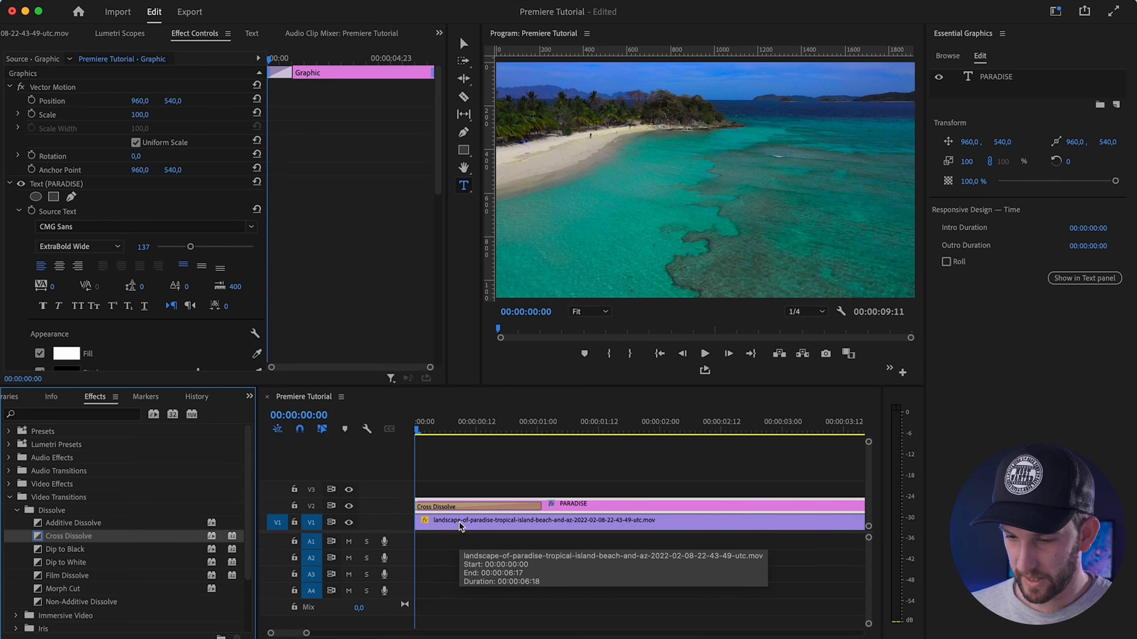
key("minus")
key("minus")
key("minus")
key("space")
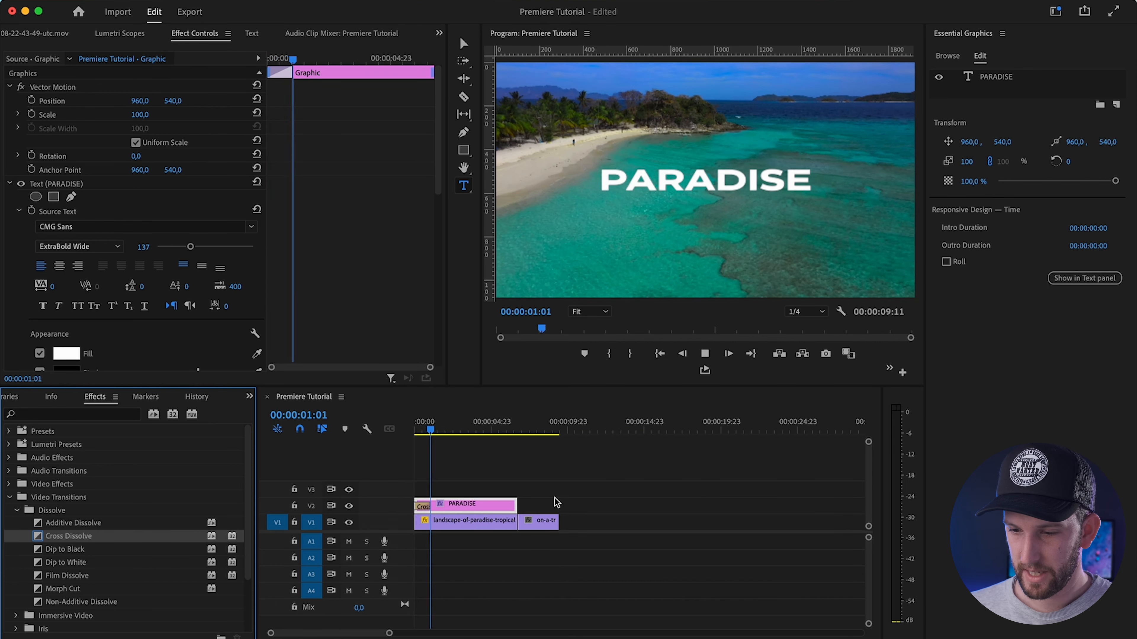
Lengthen the Cross Dissolve at the start of the PARADISE title to a duration of 00:00:02:18
key("=")
key("=")
key("=")
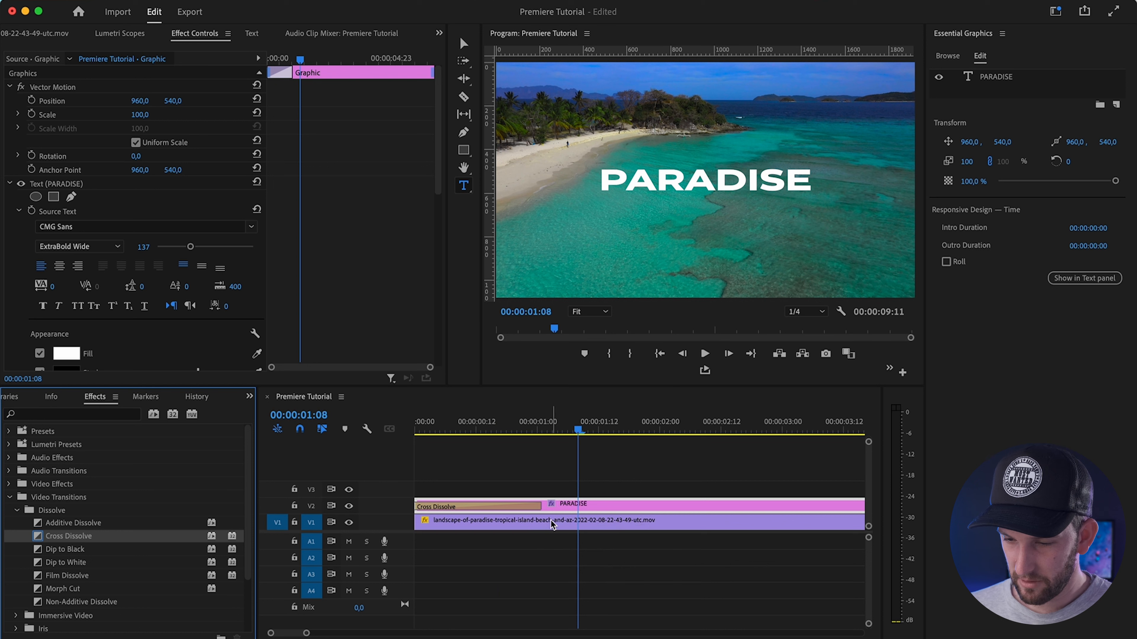
left_click(540, 508)
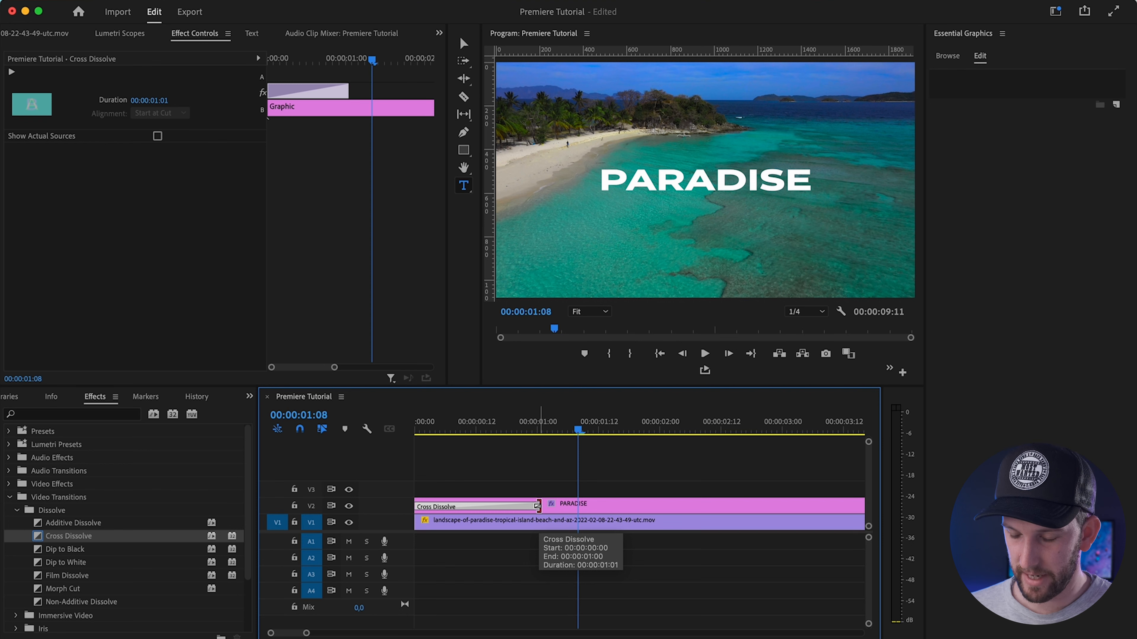
left_click_drag(538, 507, 748, 508)
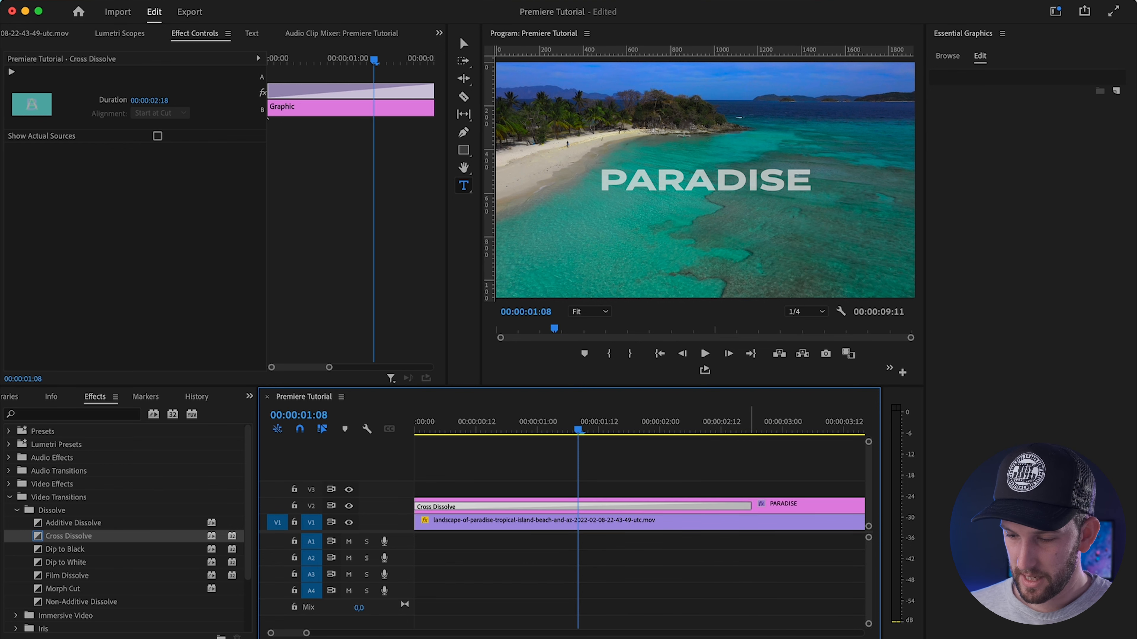
Play the sequence from the start to check the longer fade-in, and undo the dissolve's lengthening and the Cross Dissolve itself
key("minus")
key("minus")
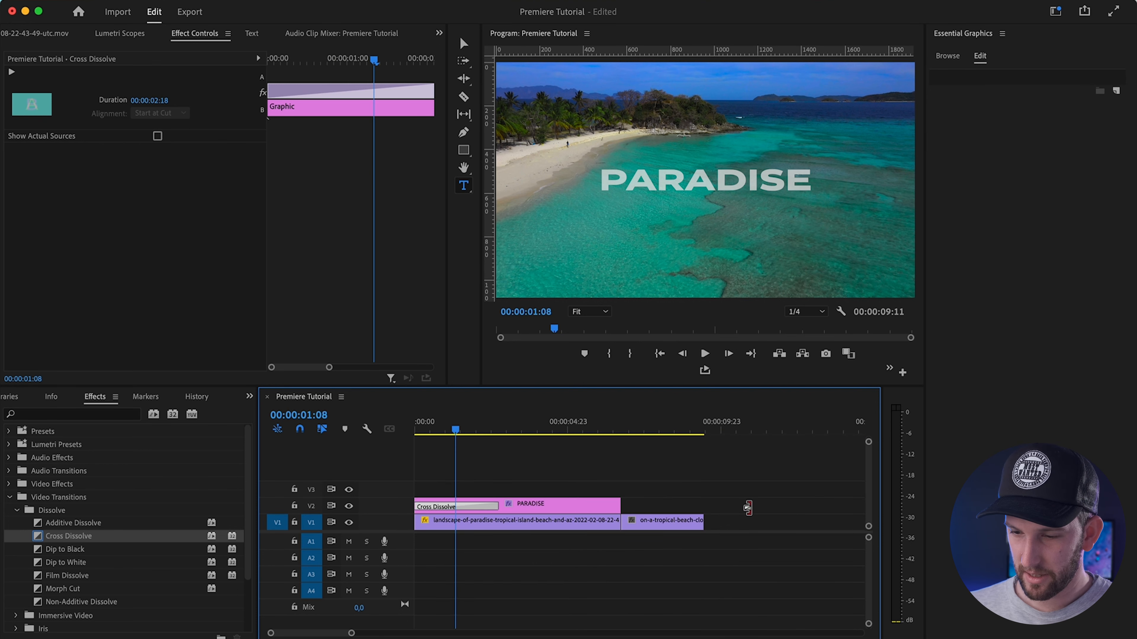
left_click_drag(441, 430, 395, 430)
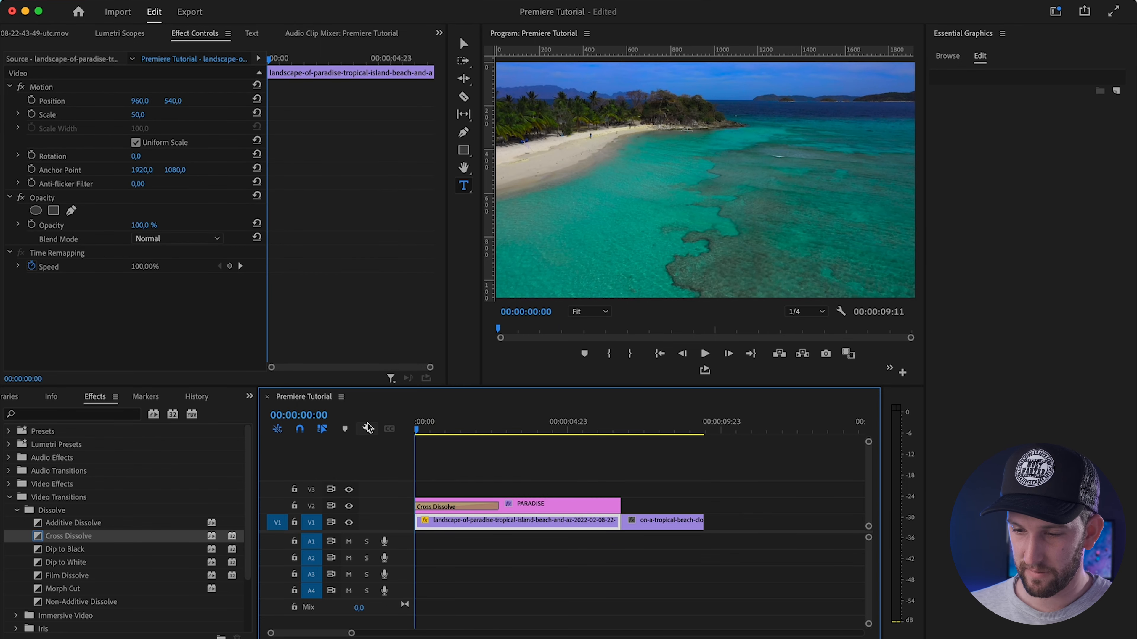
key("space")
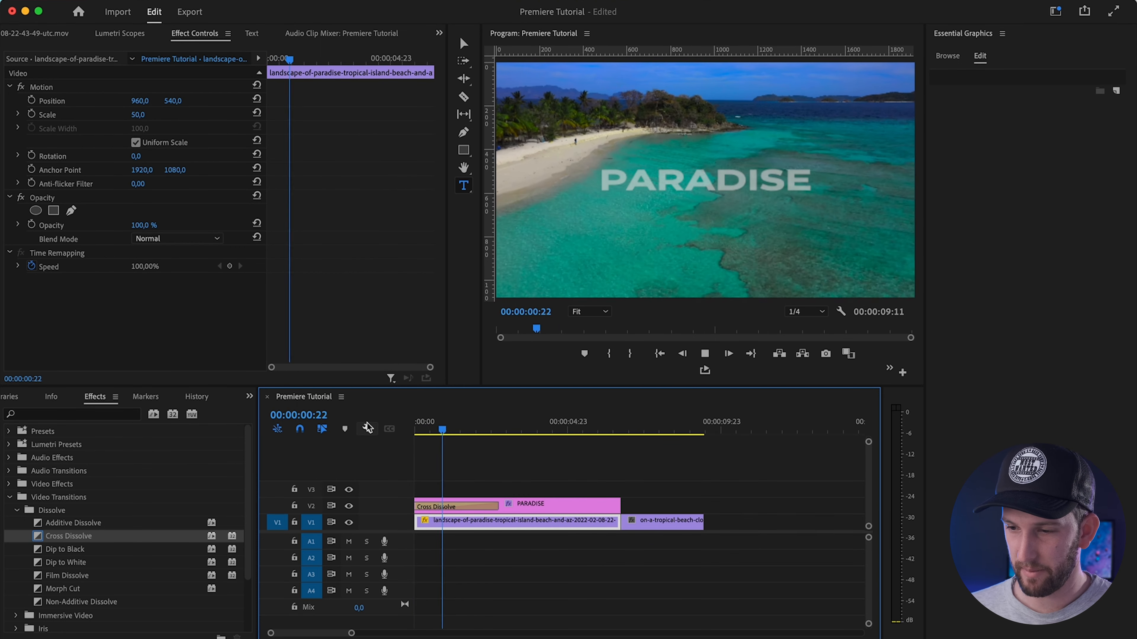
key("space")
key("super+z")
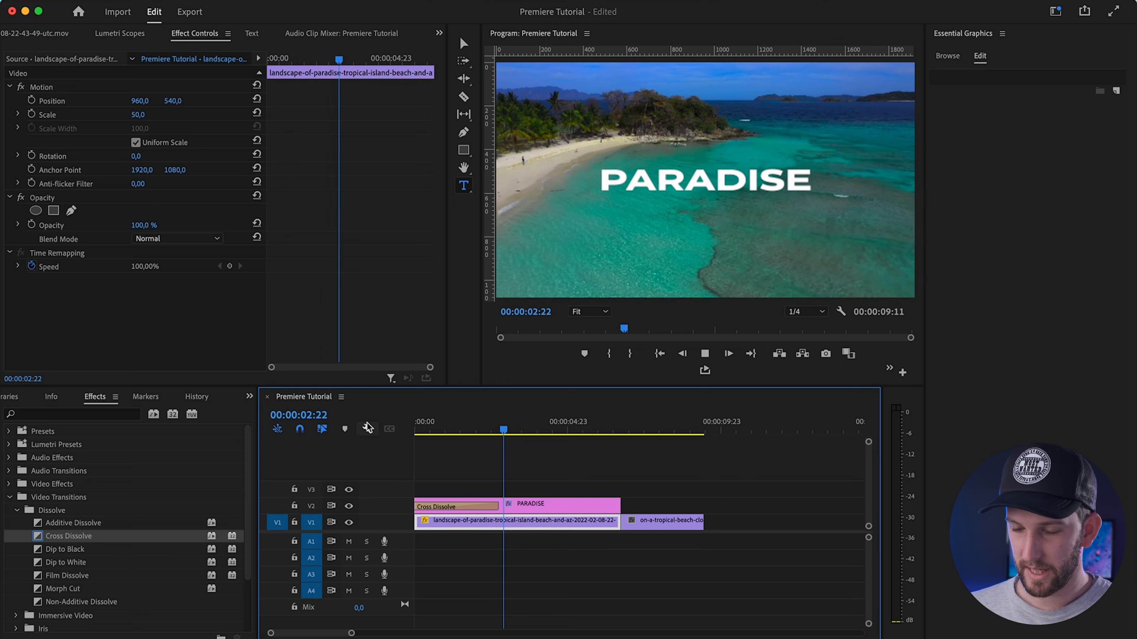
key("super+z")
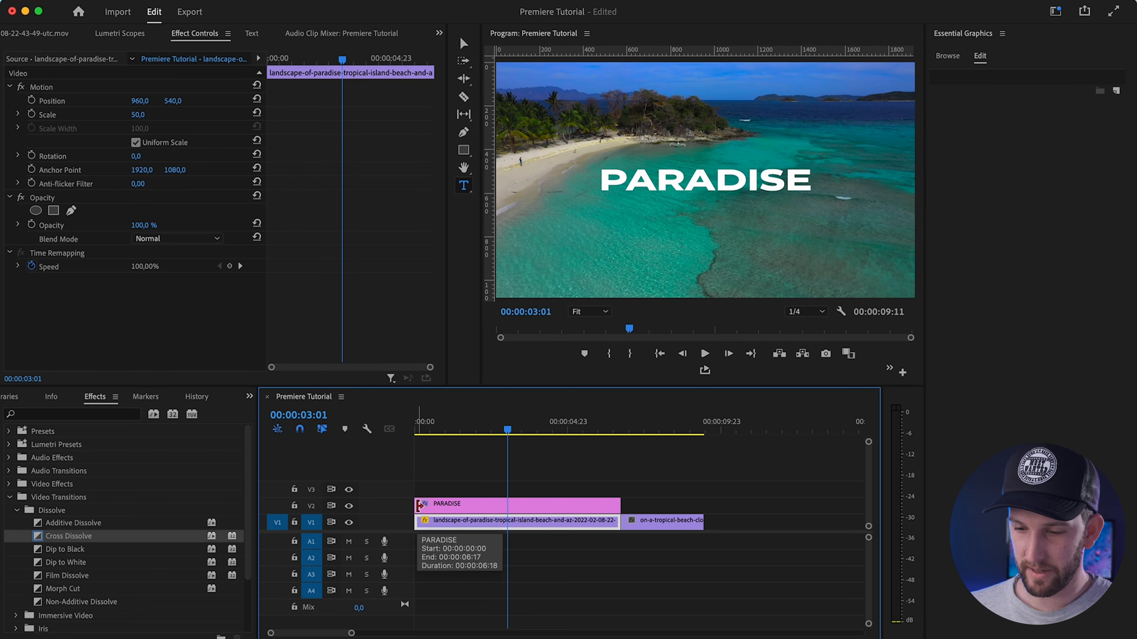
Apply the default transition to the start of the PARADISE title clip
left_click(419, 505)
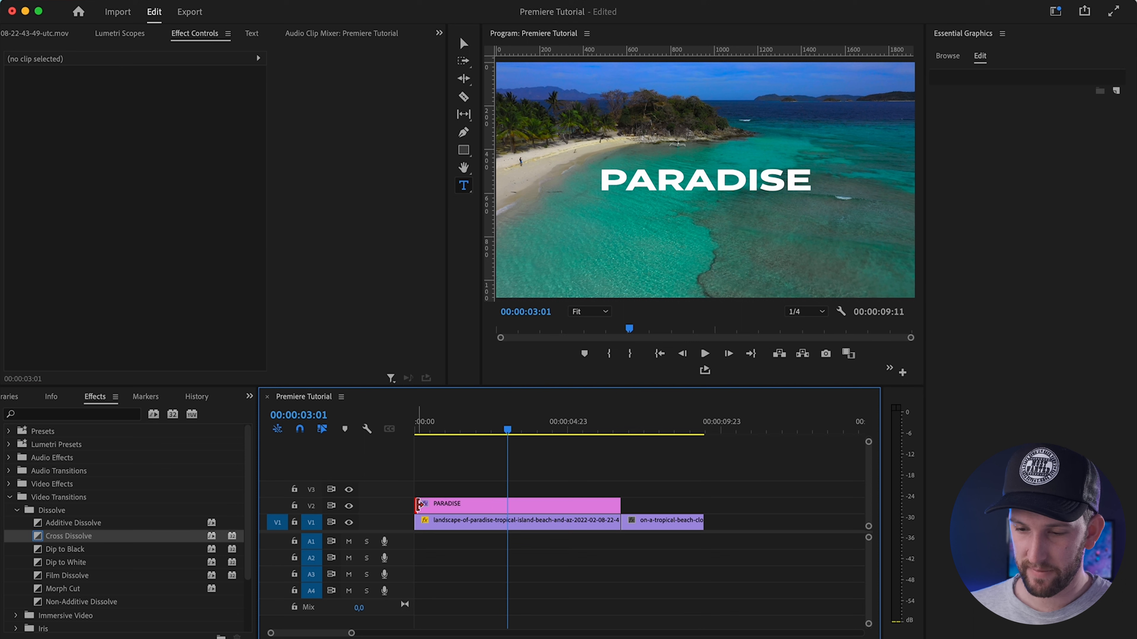
right_click(419, 505)
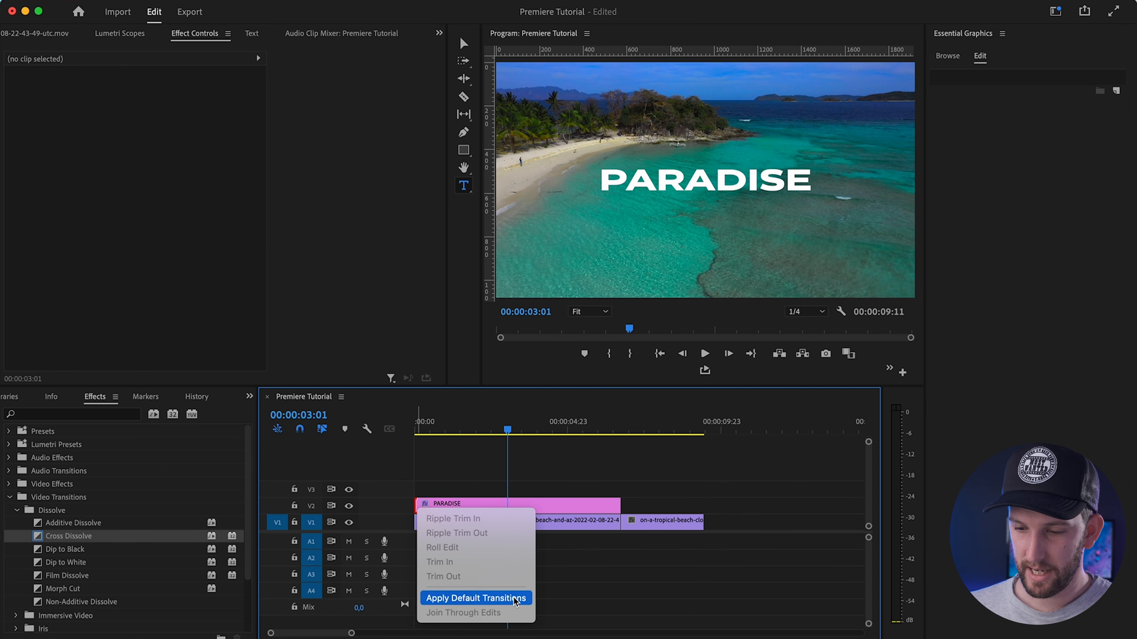
left_click(476, 599)
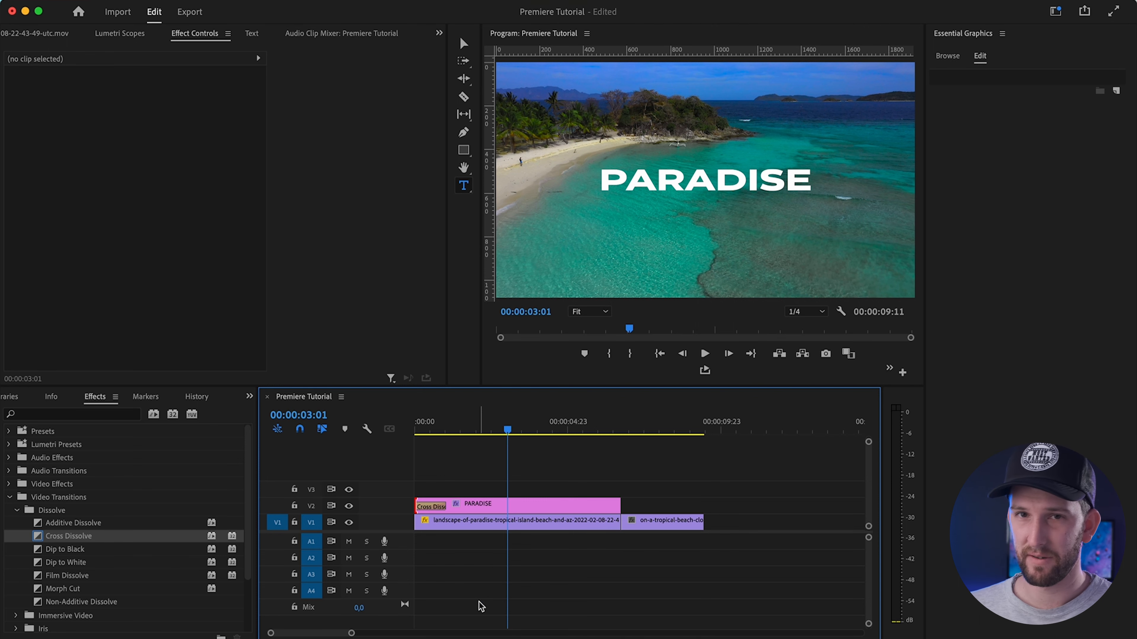
Apply the default transition at the cut between the landscape and tropical beach clips on V1, and play across it
right_click(625, 522)
left_click(656, 618)
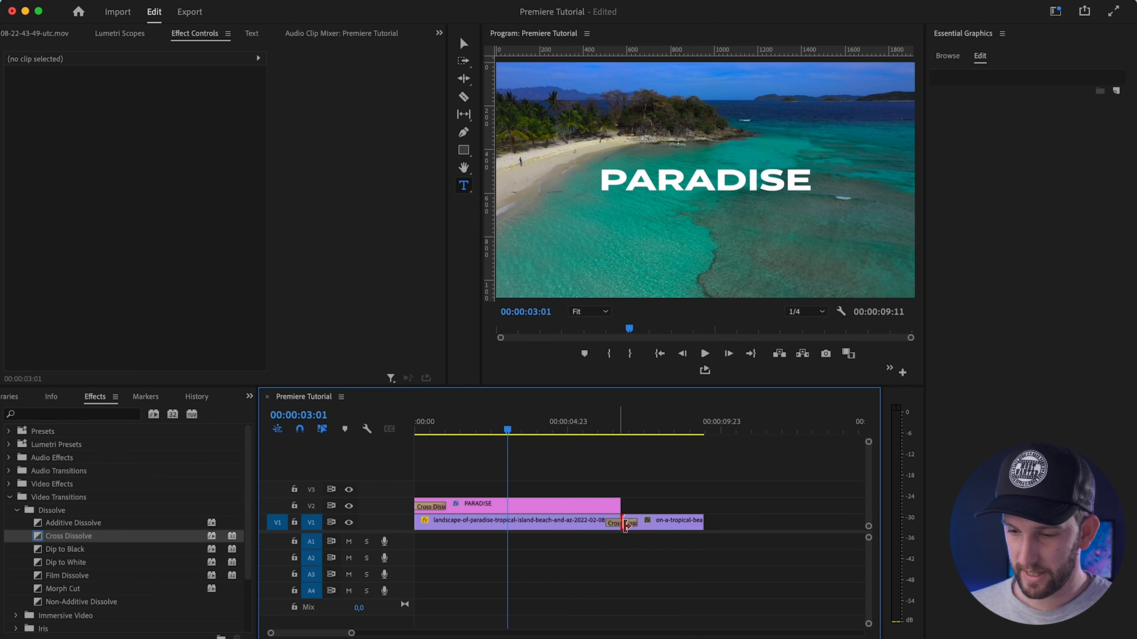
left_click(585, 423)
key("space")
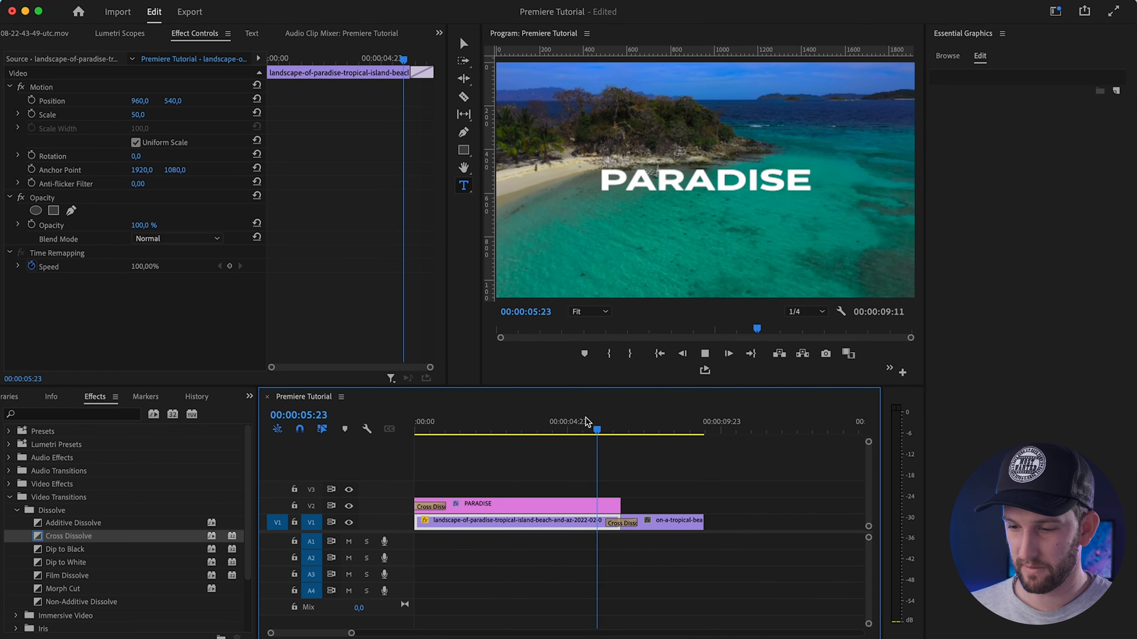
Play part of the tropical beach clip of the walking legs to review its motion
left_click(416, 428)
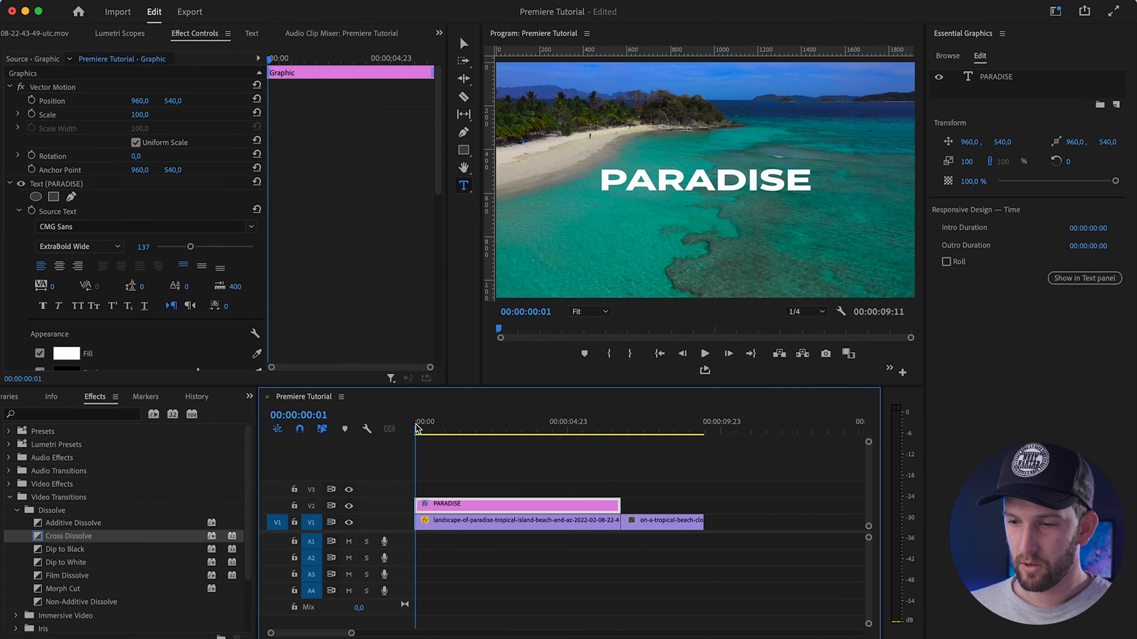
left_click(640, 433)
key("space")
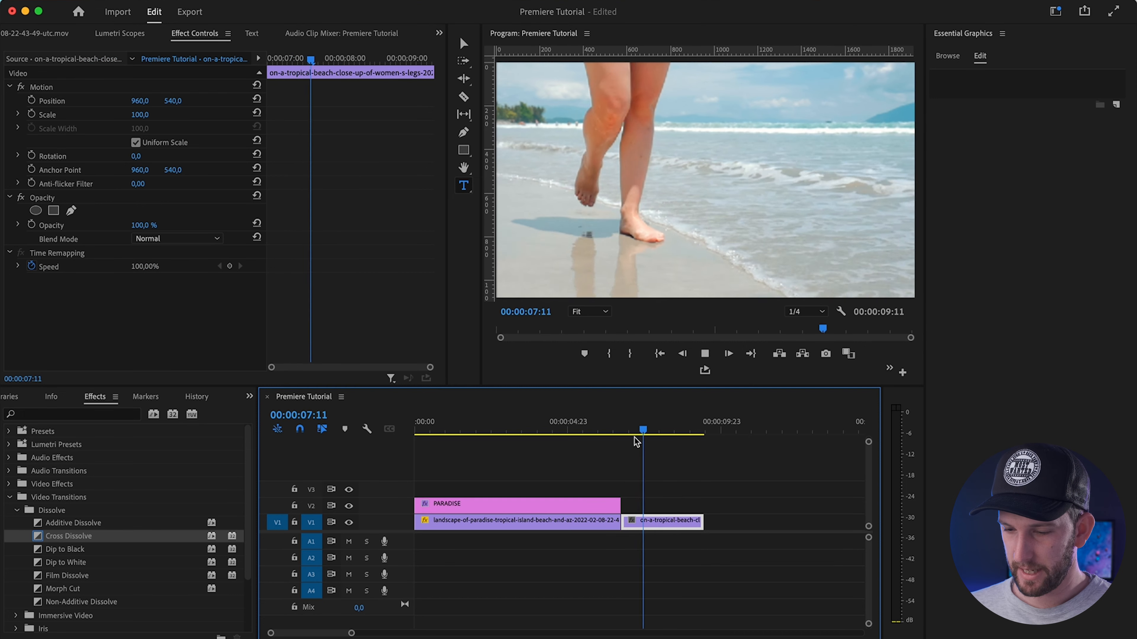
key("space")
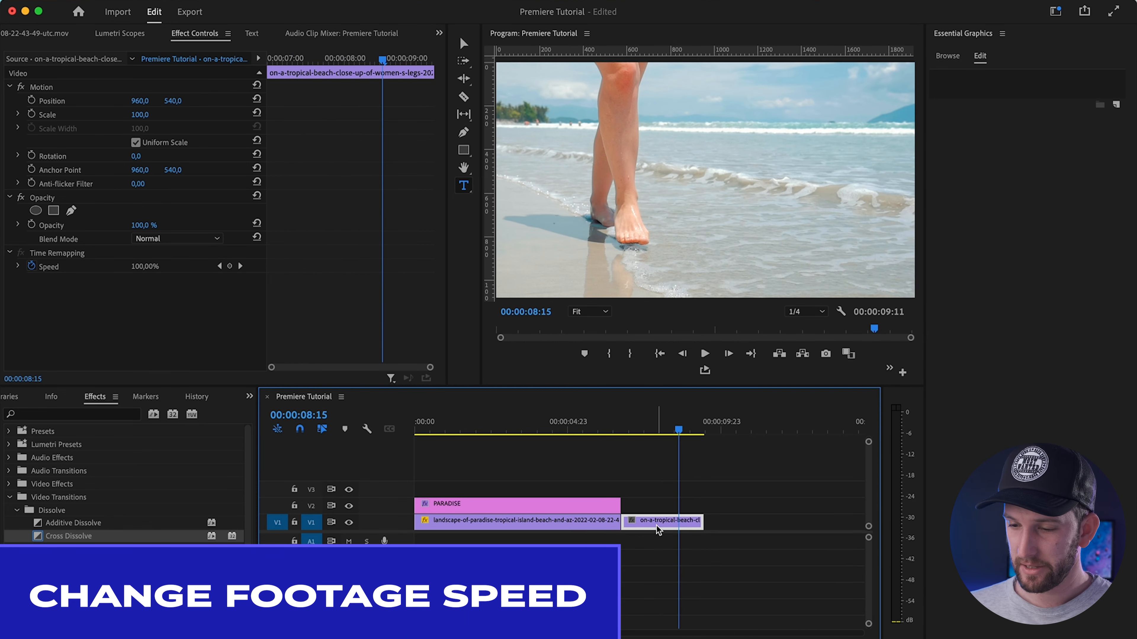
Set the tropical beach clip's speed to 200%
right_click(646, 526)
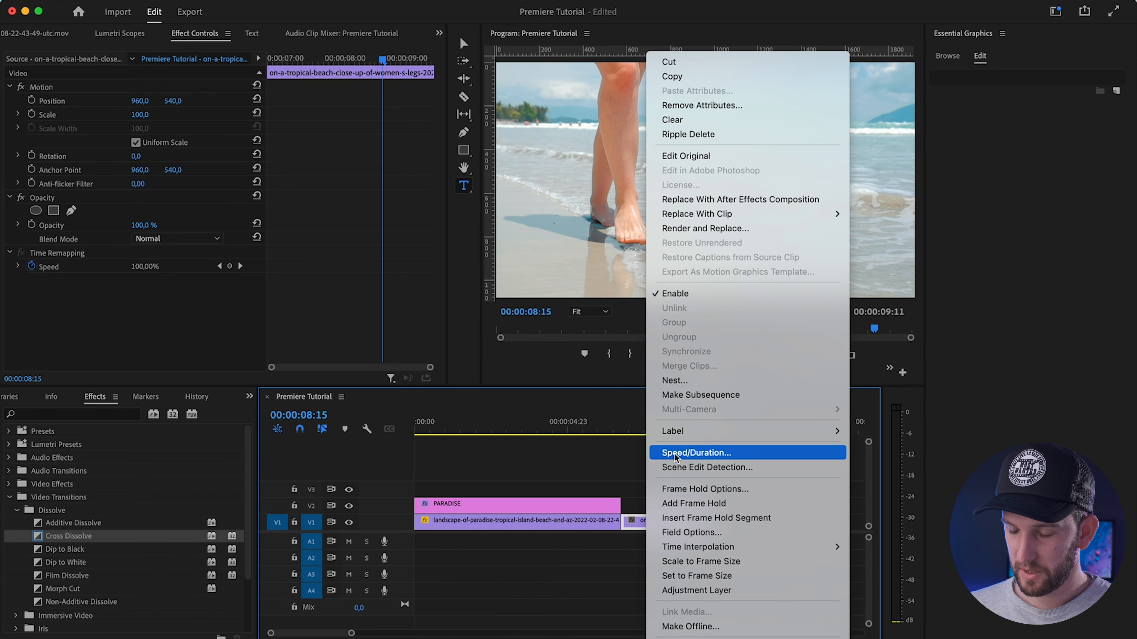
left_click(676, 455)
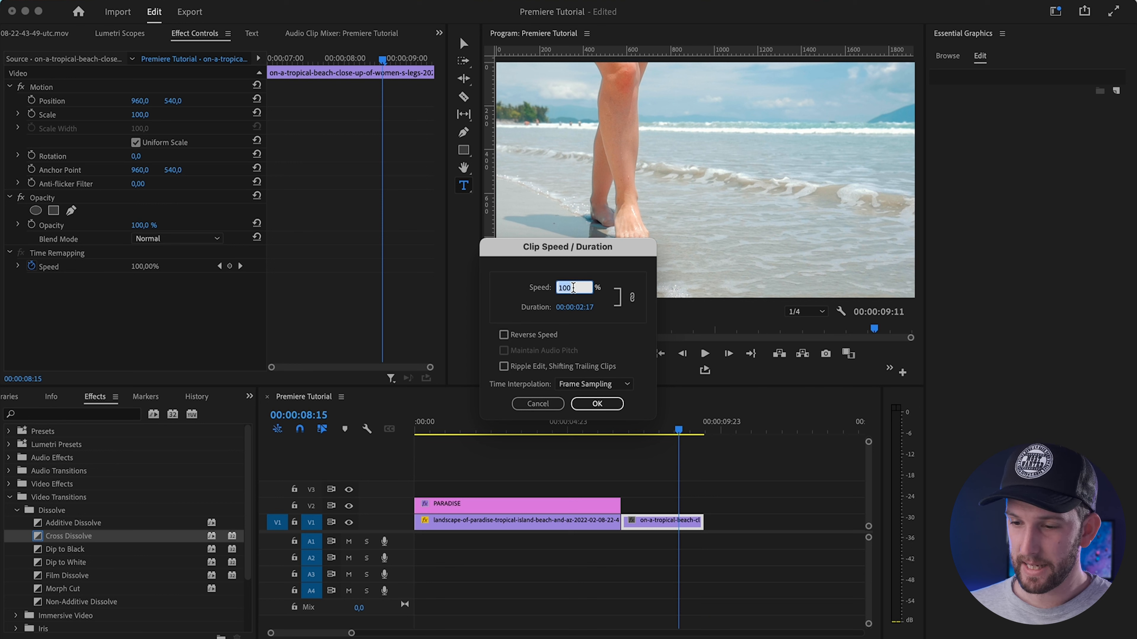
type("200")
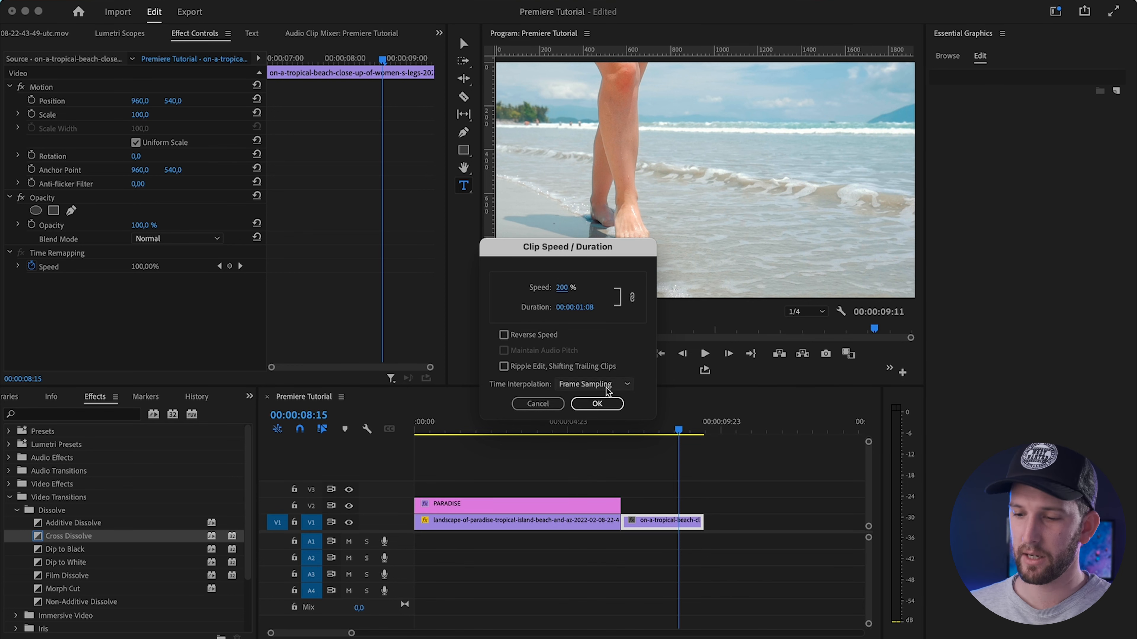
left_click(603, 403)
Play from just before the tropical beach clip to check its faster speed
left_click(617, 430)
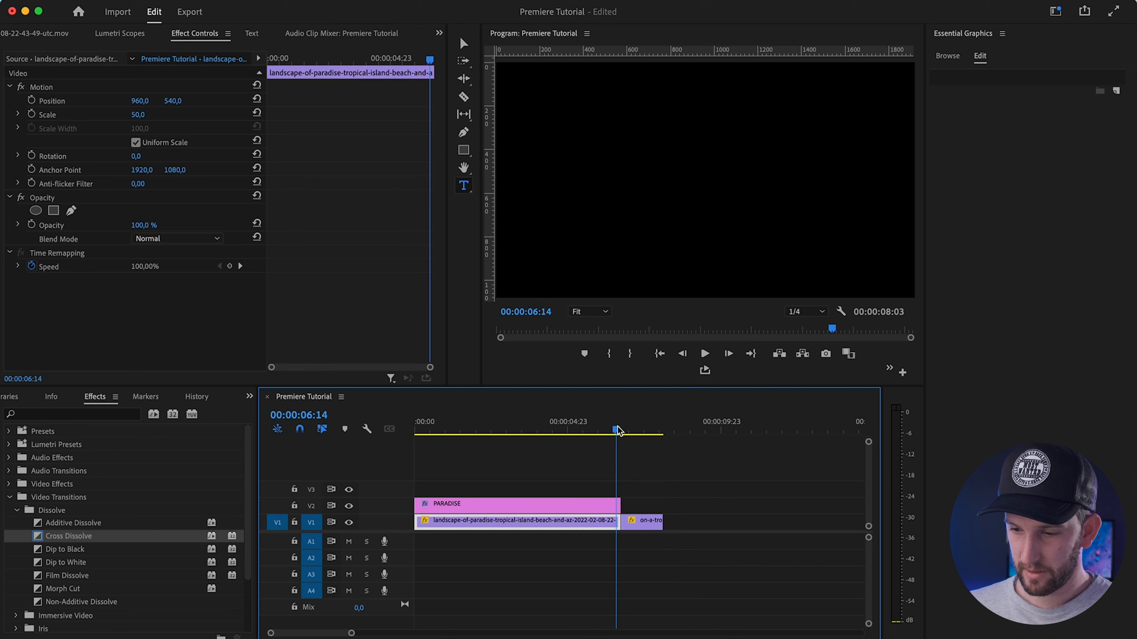
key("space")
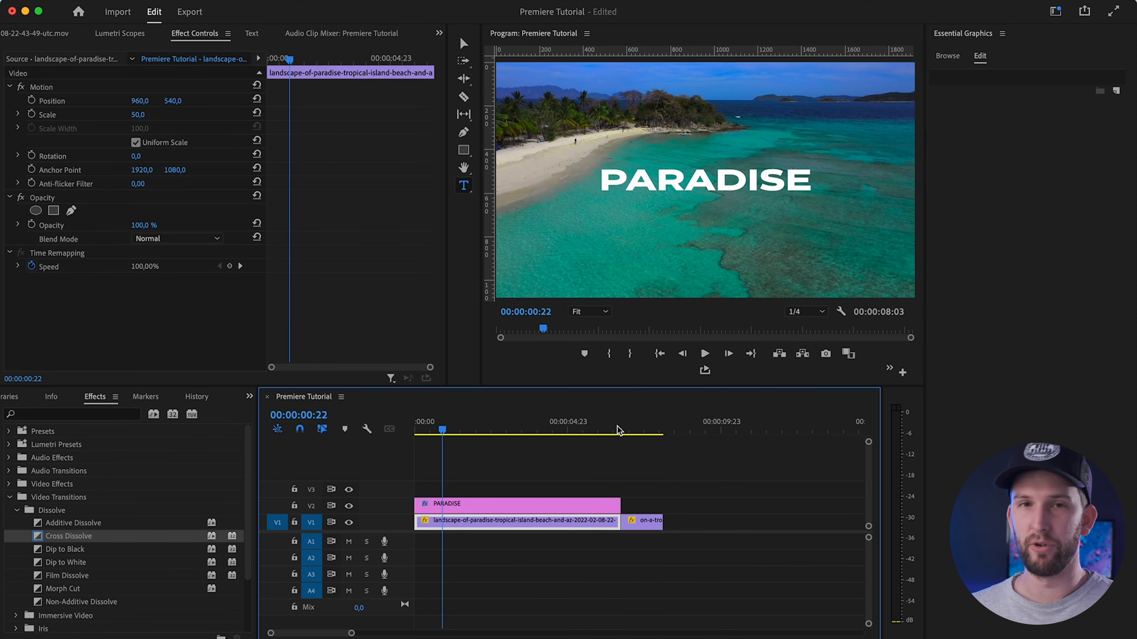
left_click(634, 431)
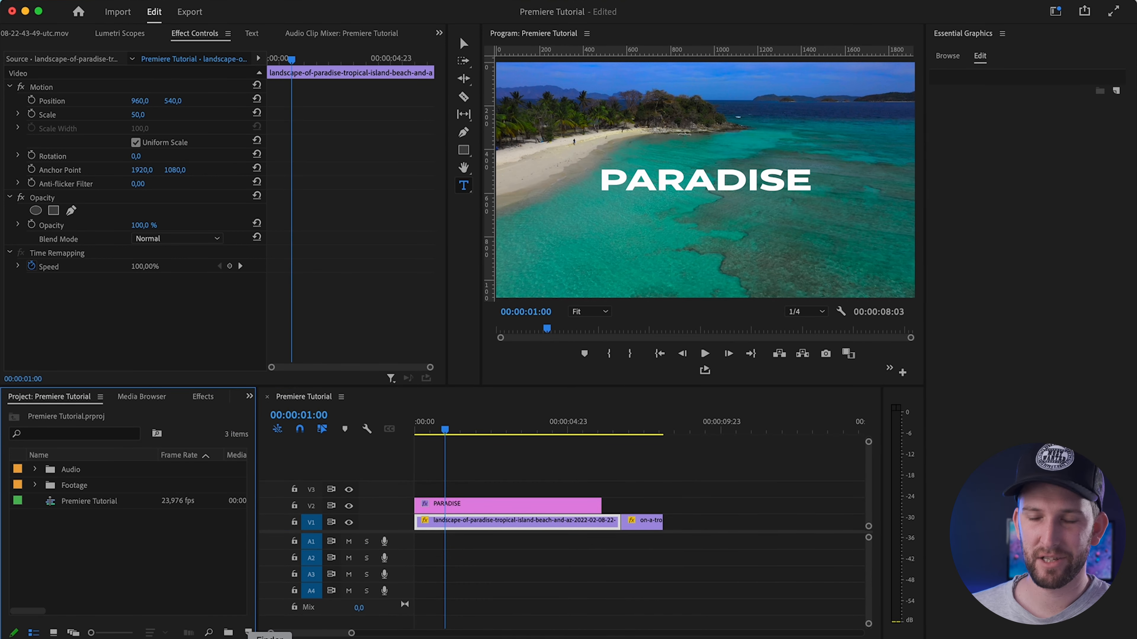
Import the "This Is The End" MP3 from the Downloads folder into the project's Audio bin and open that bin
left_click(270, 636)
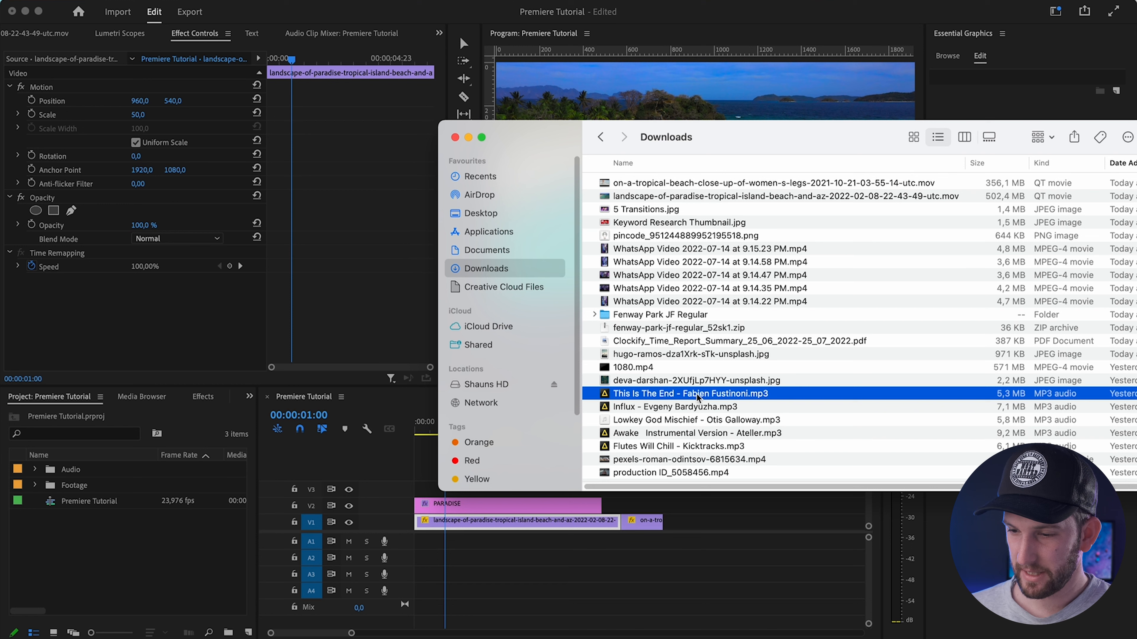
left_click_drag(698, 398, 76, 476)
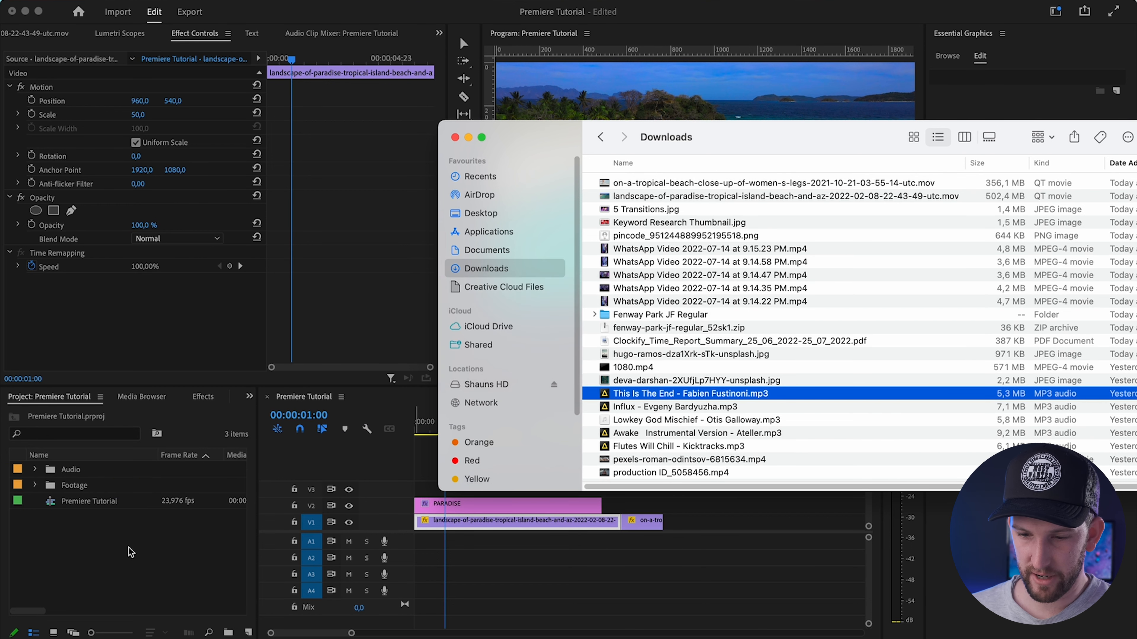
left_click(134, 559)
double_click(69, 470)
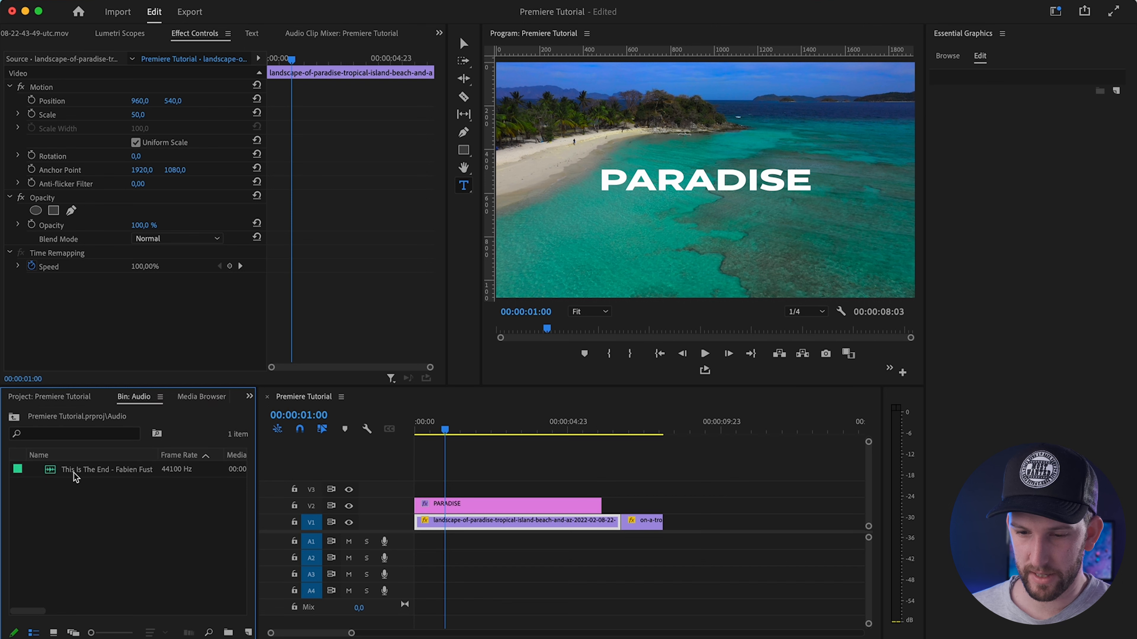
Place the "This Is The End" music clip on track A1 at the start of the sequence
left_click(75, 475)
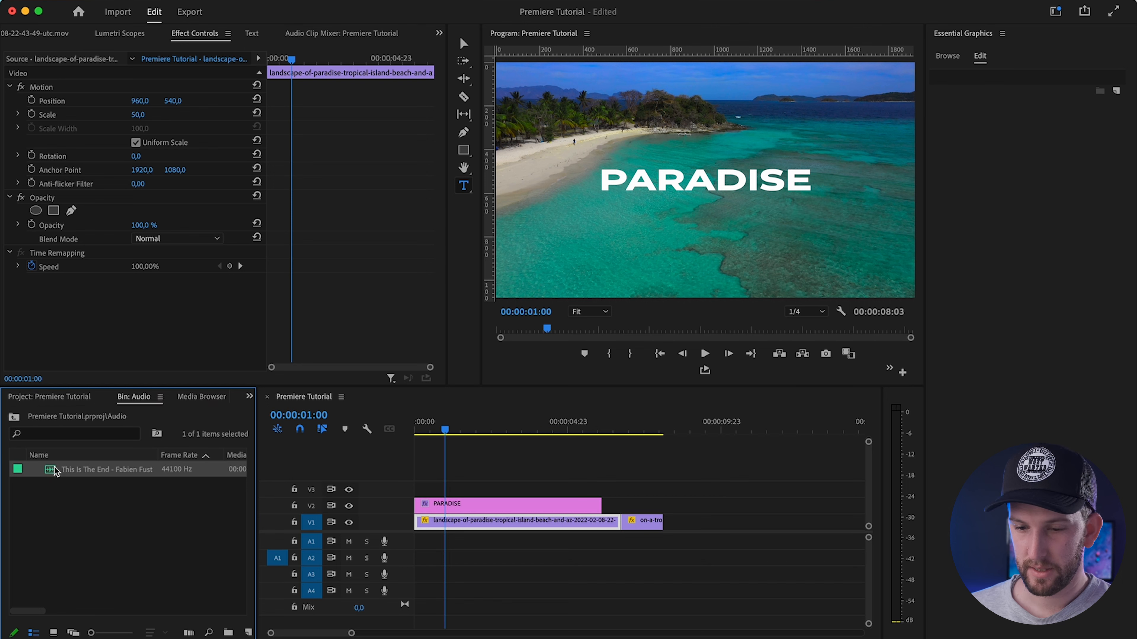
left_click_drag(56, 470, 410, 543)
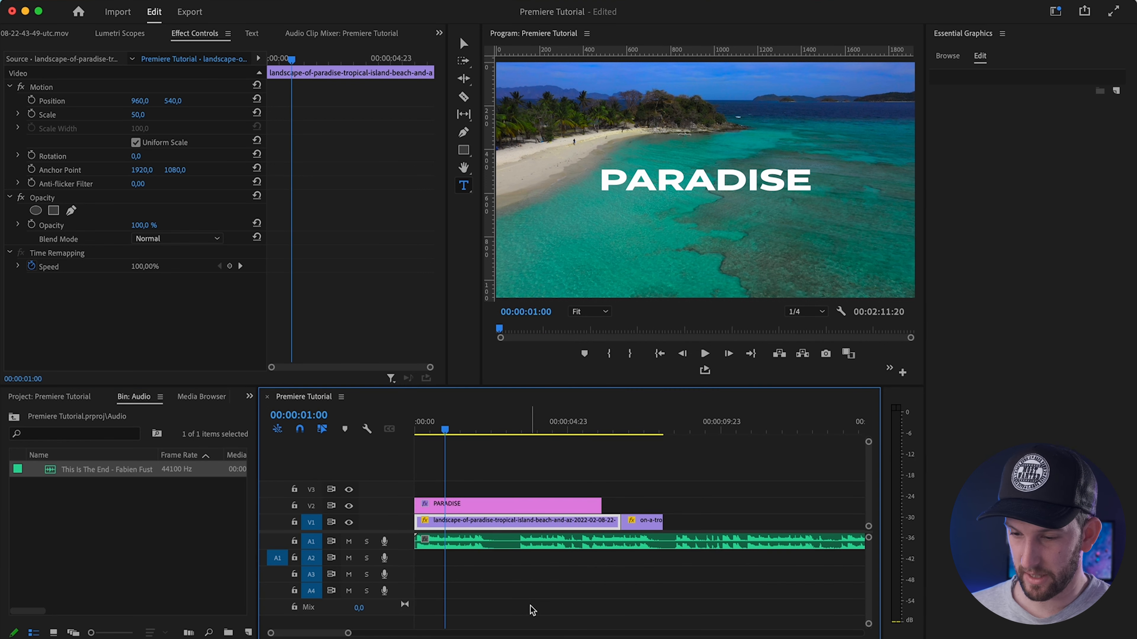
key("=")
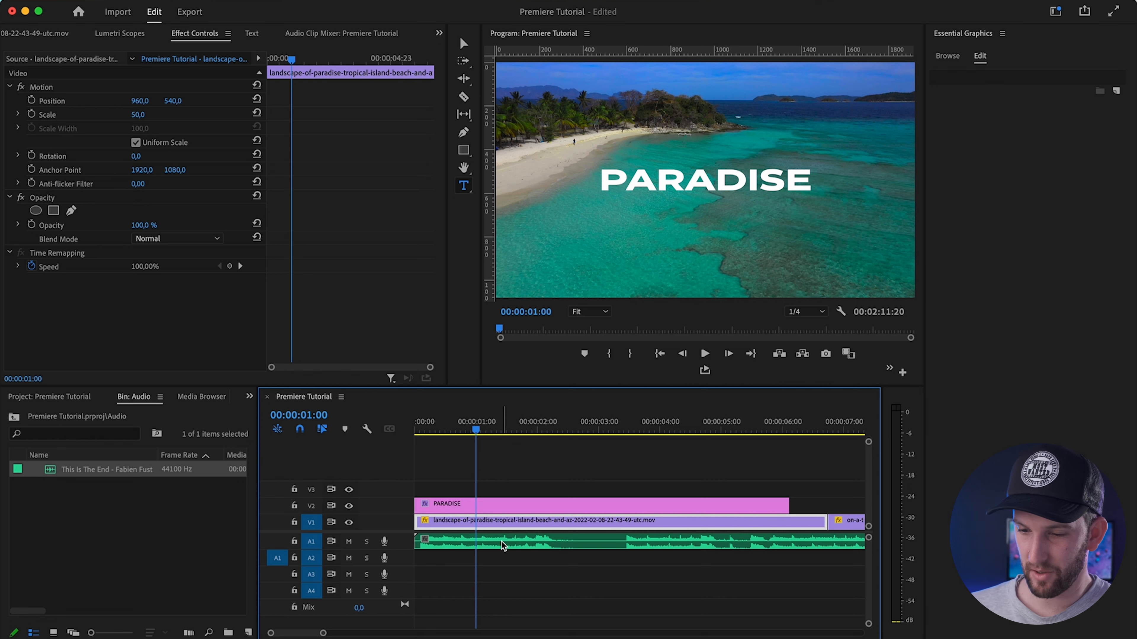
key("-")
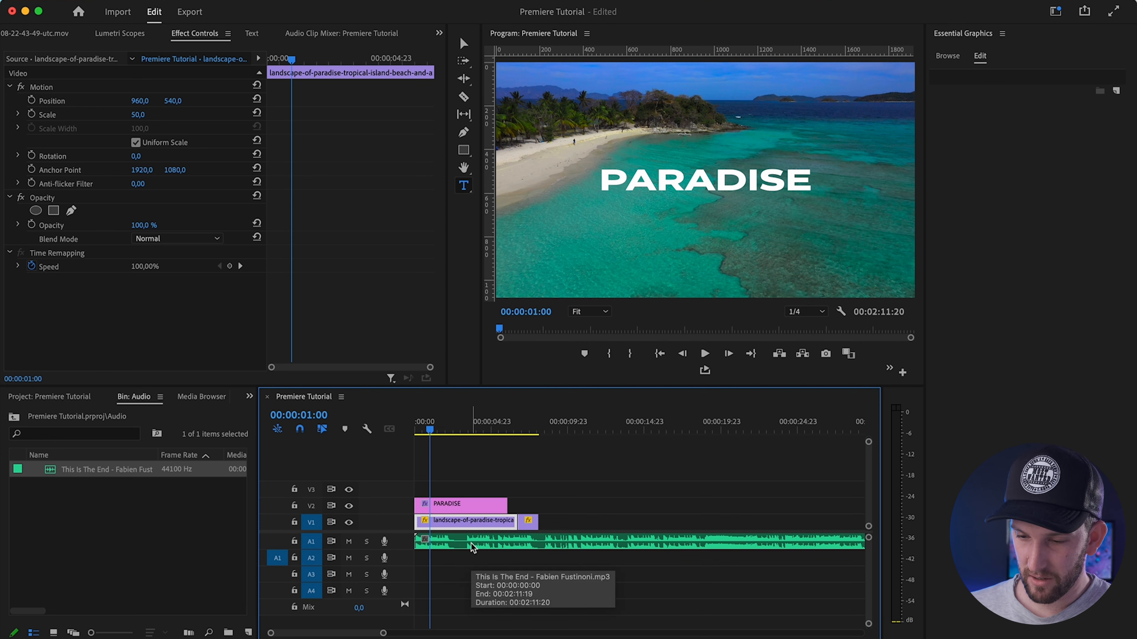
Set the music clip's volume level to 15 dB and play a short part to hear it
left_click(438, 541)
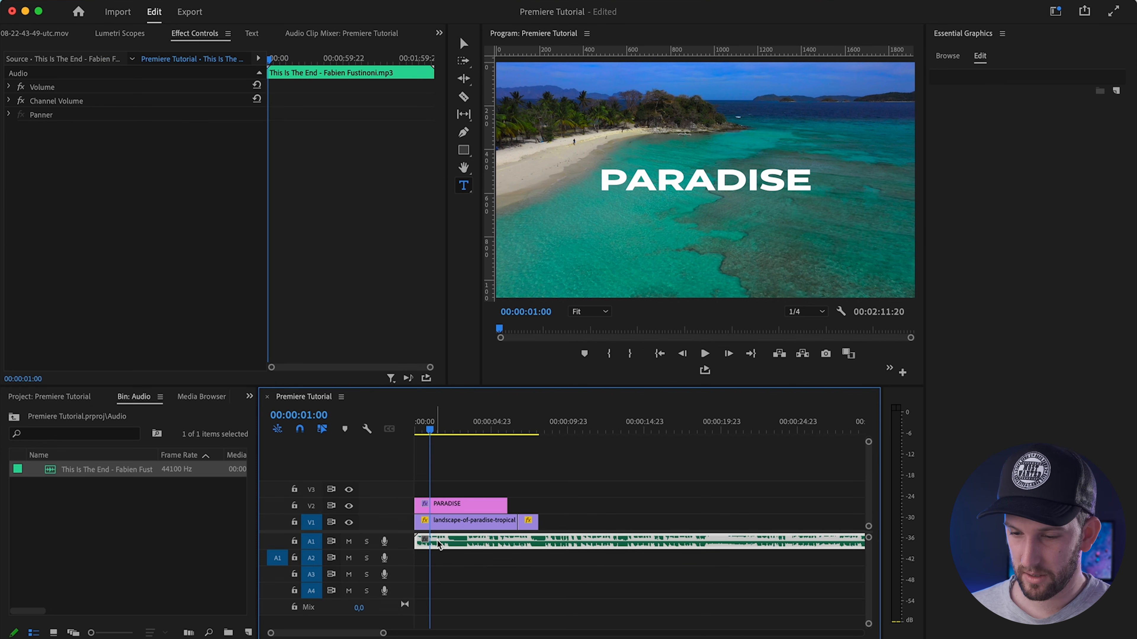
left_click(9, 88)
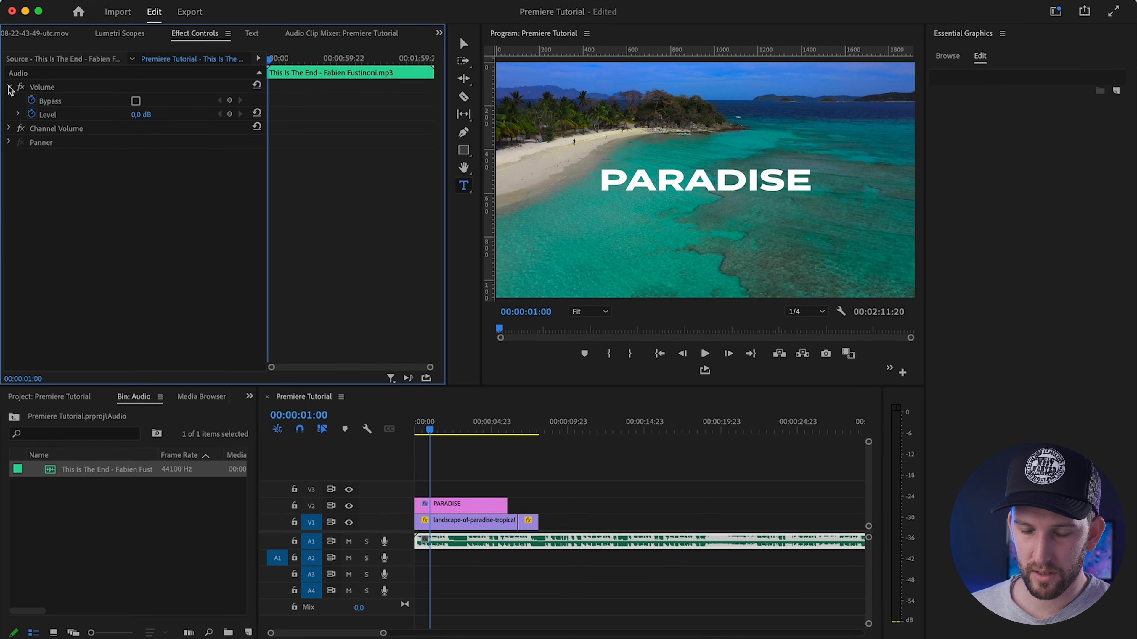
left_click(141, 115)
type("15")
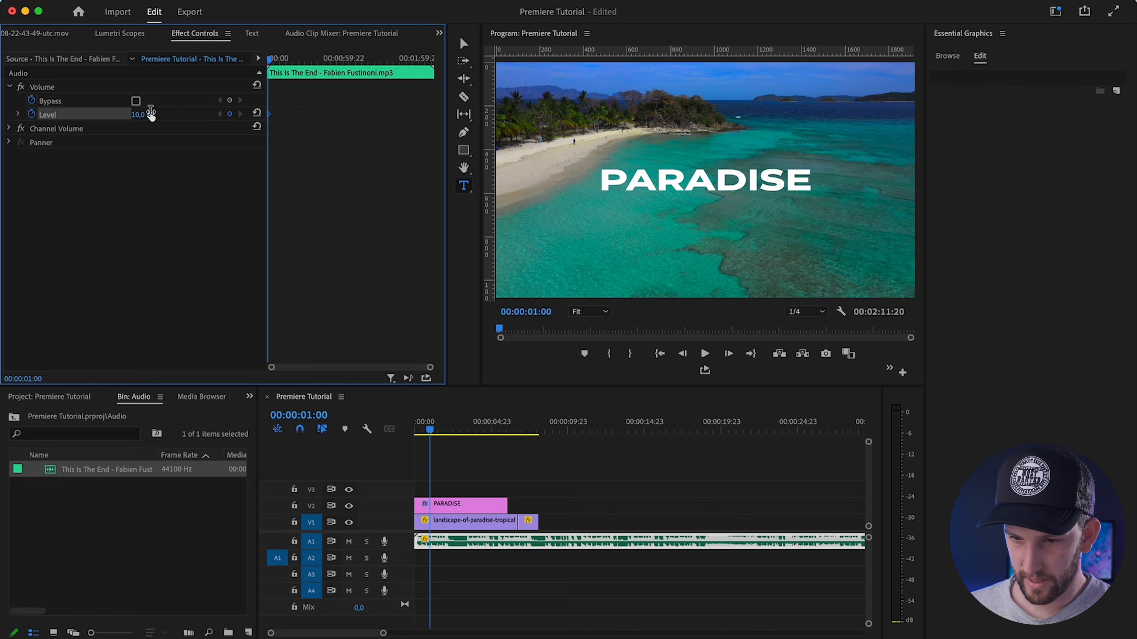
key("Return")
key("space")
key("space")
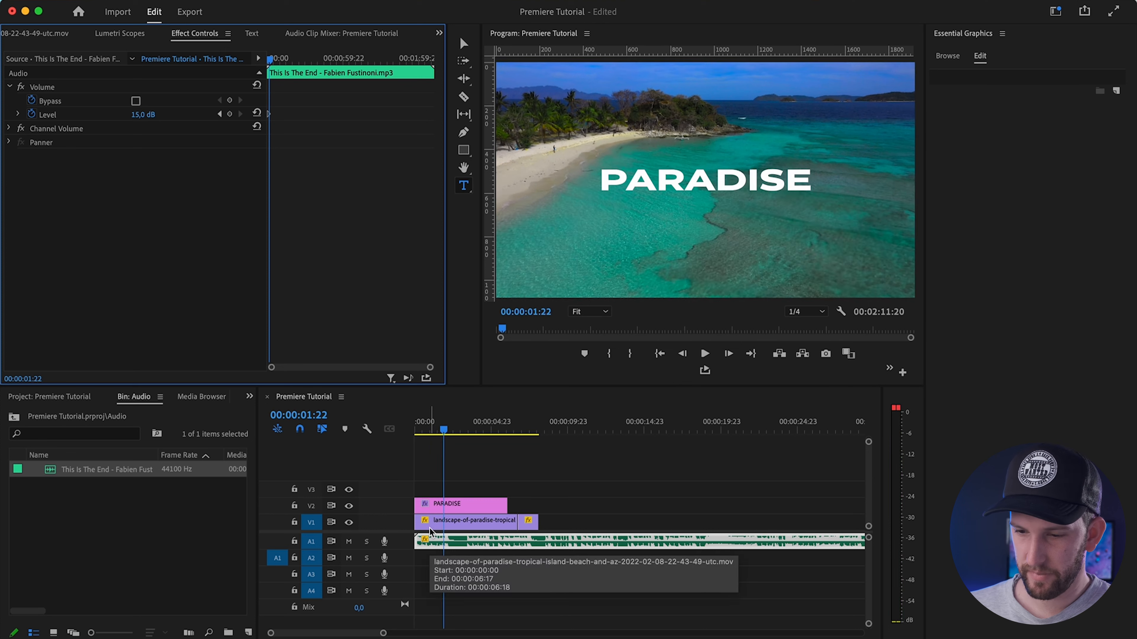
Set the music clip's volume level to -30 dB and play the sequence to hear the change
left_click(150, 112)
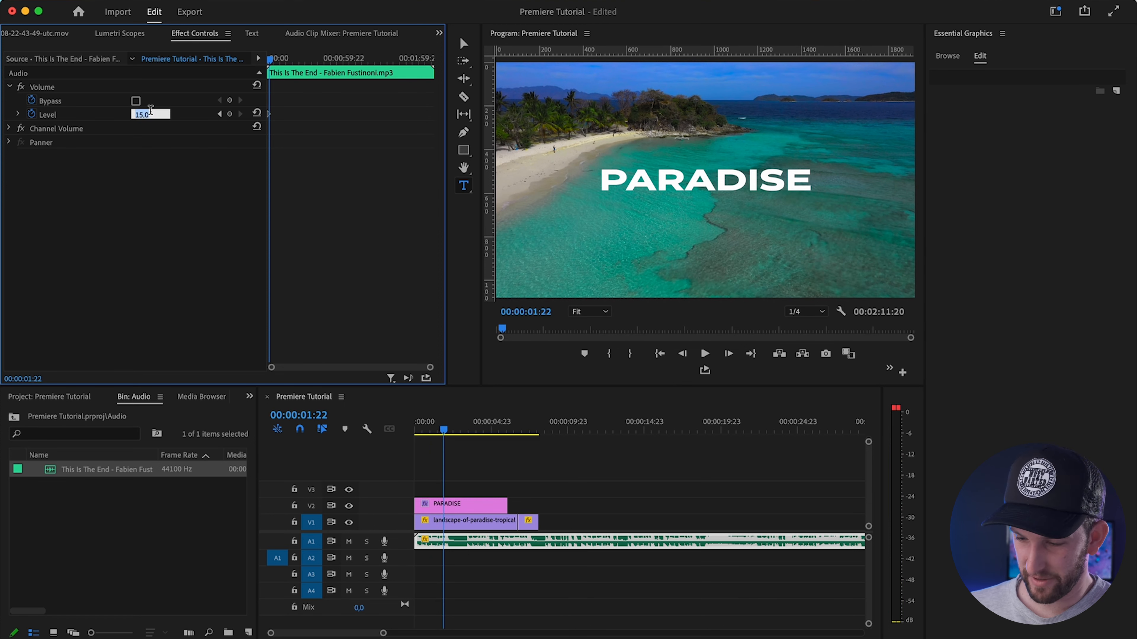
type("-30")
key("Return")
key("space")
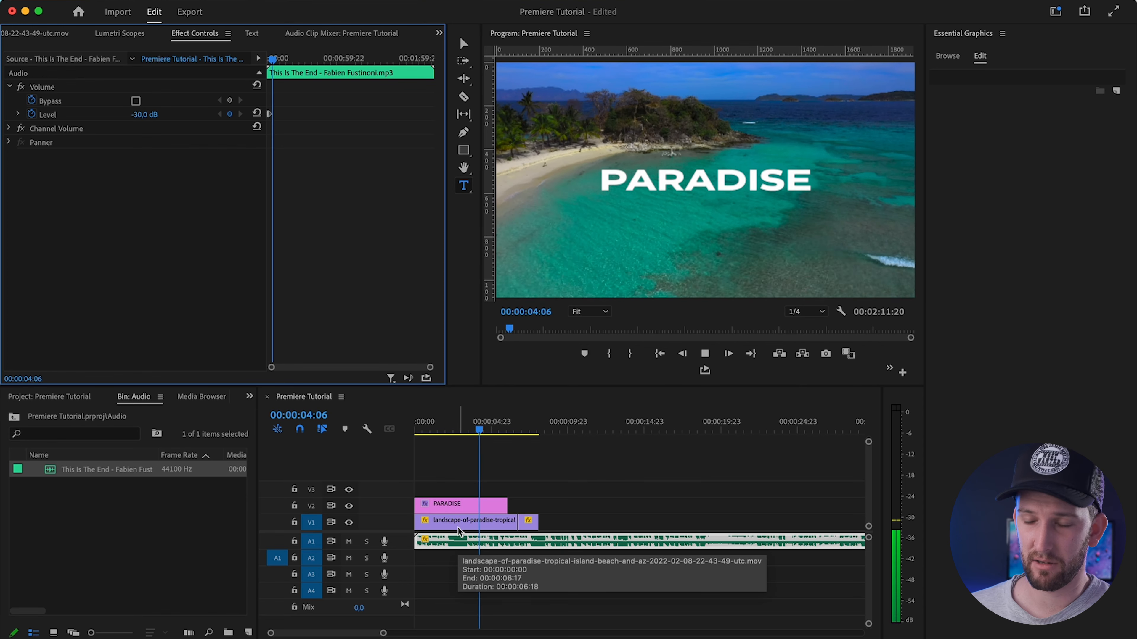
left_click(419, 558)
key("space")
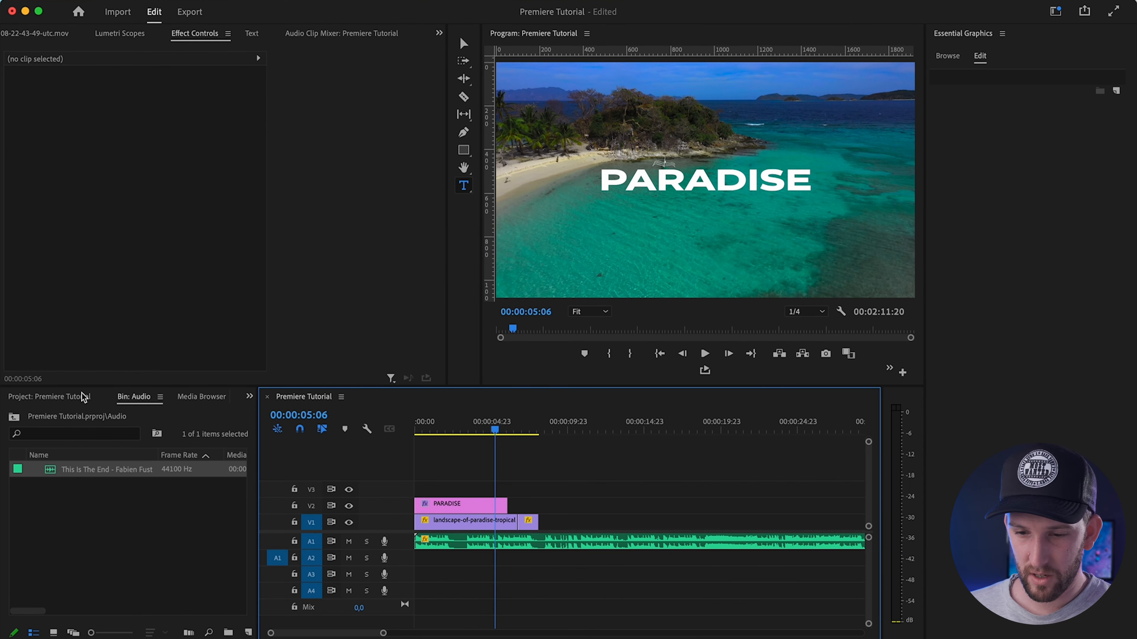
Apply the Constant Power crossfade to the start of the music clip on A1 and play it from the beginning
left_click(251, 400)
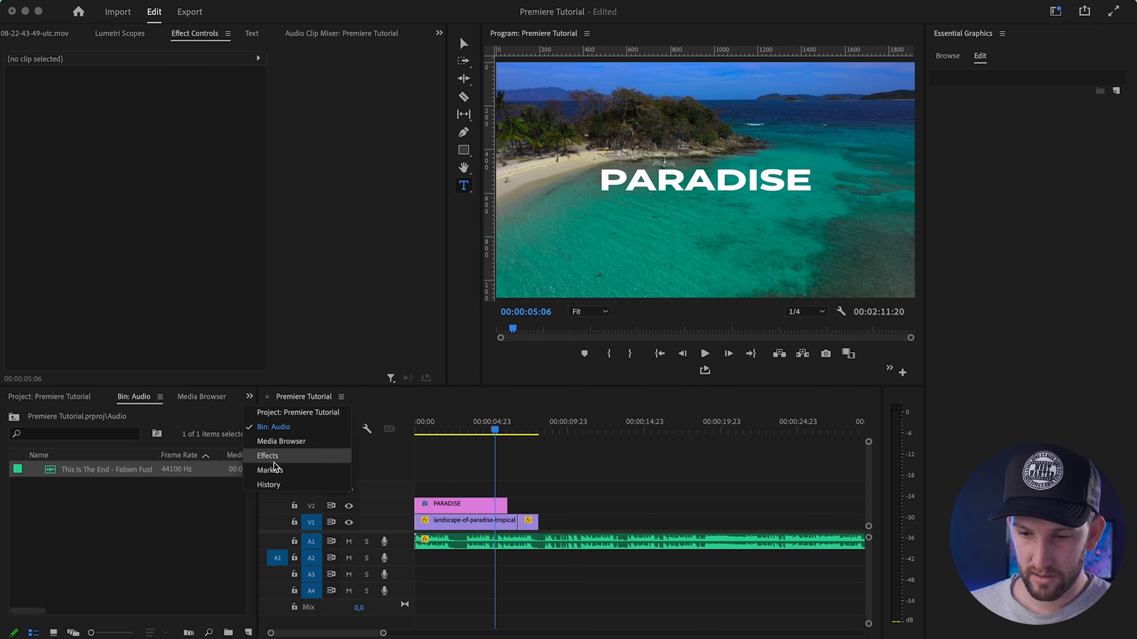
left_click(278, 455)
left_click(10, 471)
left_click(15, 484)
left_click_drag(71, 509, 423, 542)
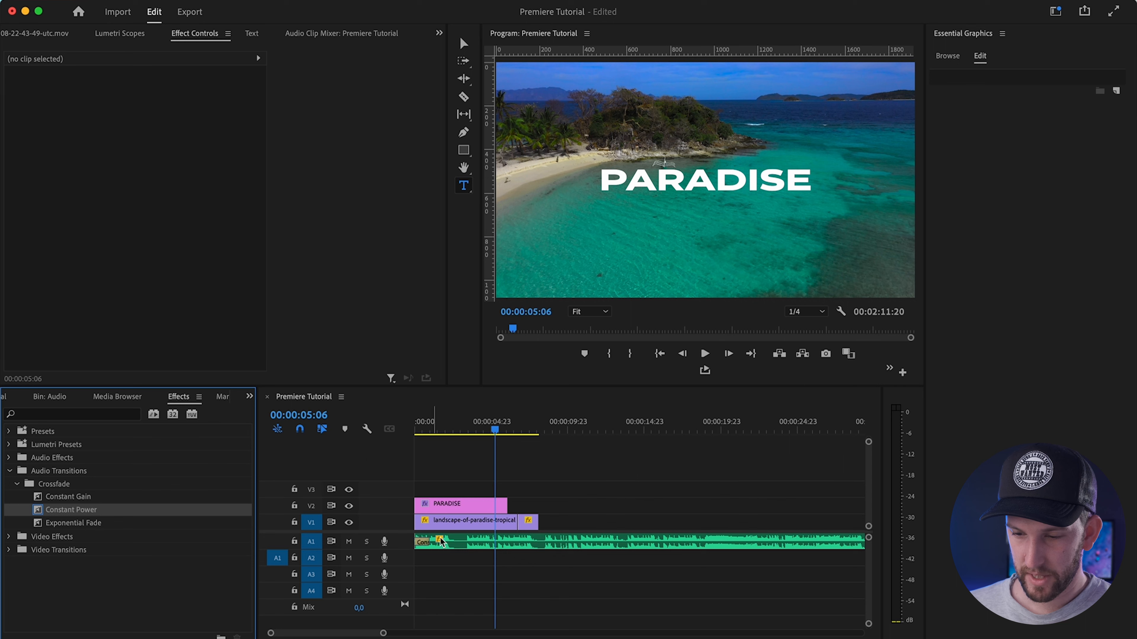
left_click(419, 430)
left_click_drag(420, 428, 398, 429)
key("space")
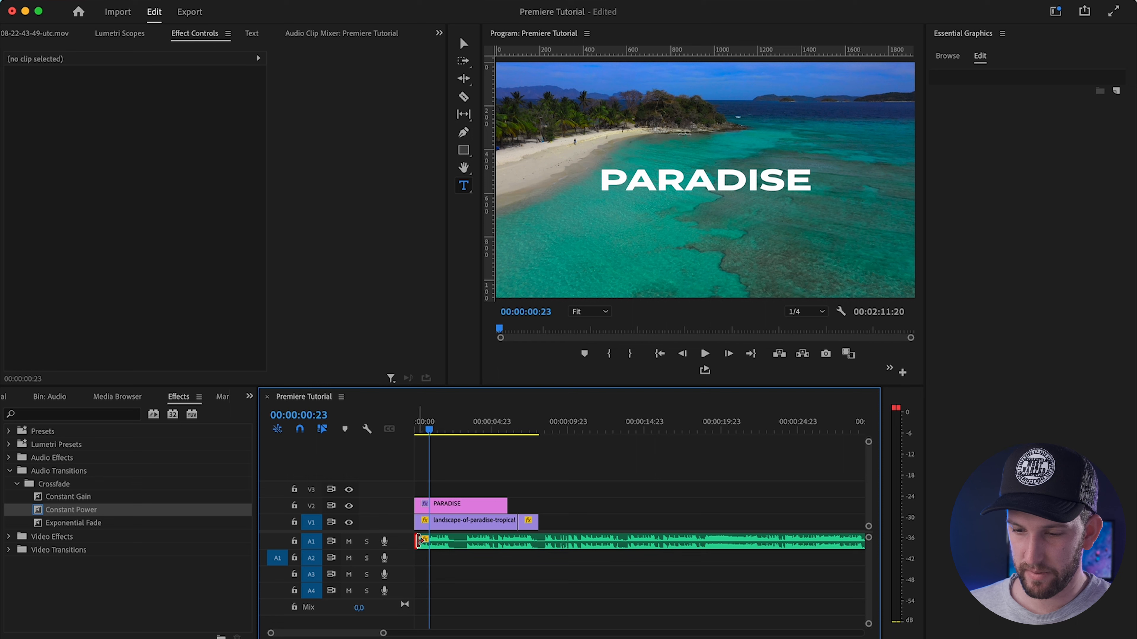
Apply the default audio transition at the music clip's start, and undo the music edits until A1 is empty
right_click(418, 543)
left_click(440, 634)
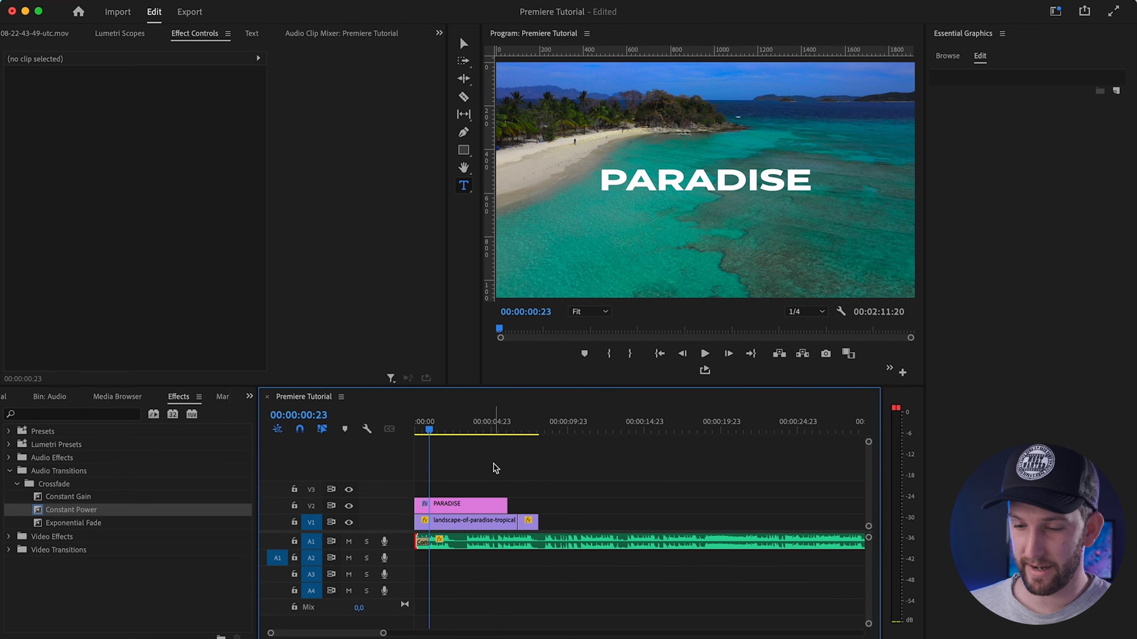
key("super+z")
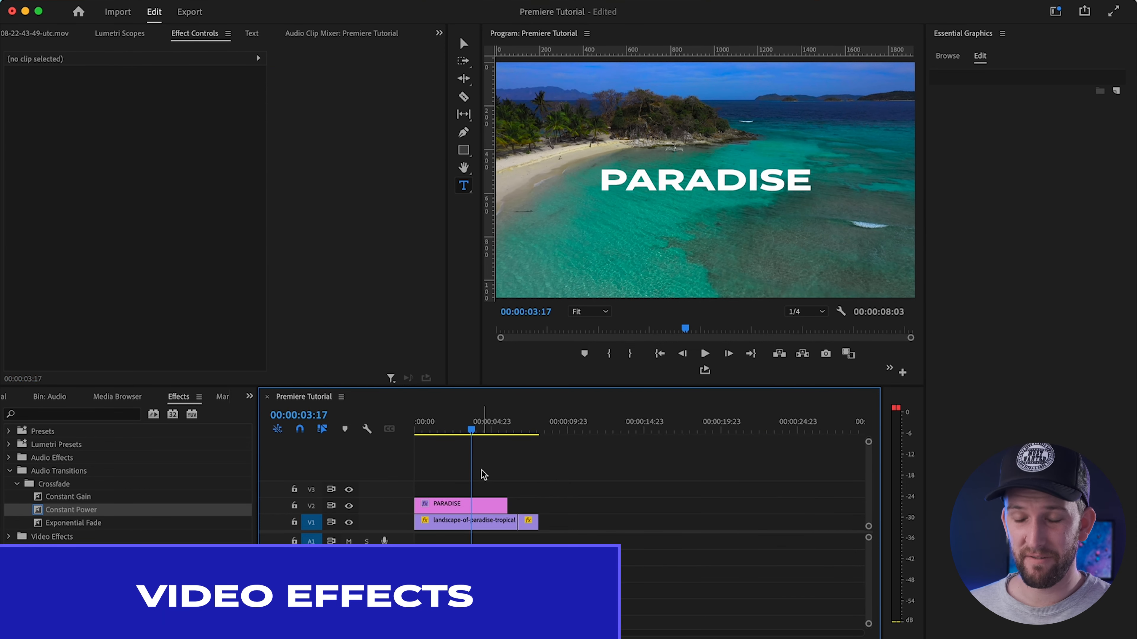
Apply the Wave Warp effect from the Distort video effects to the landscape clip on V1
left_click(181, 399)
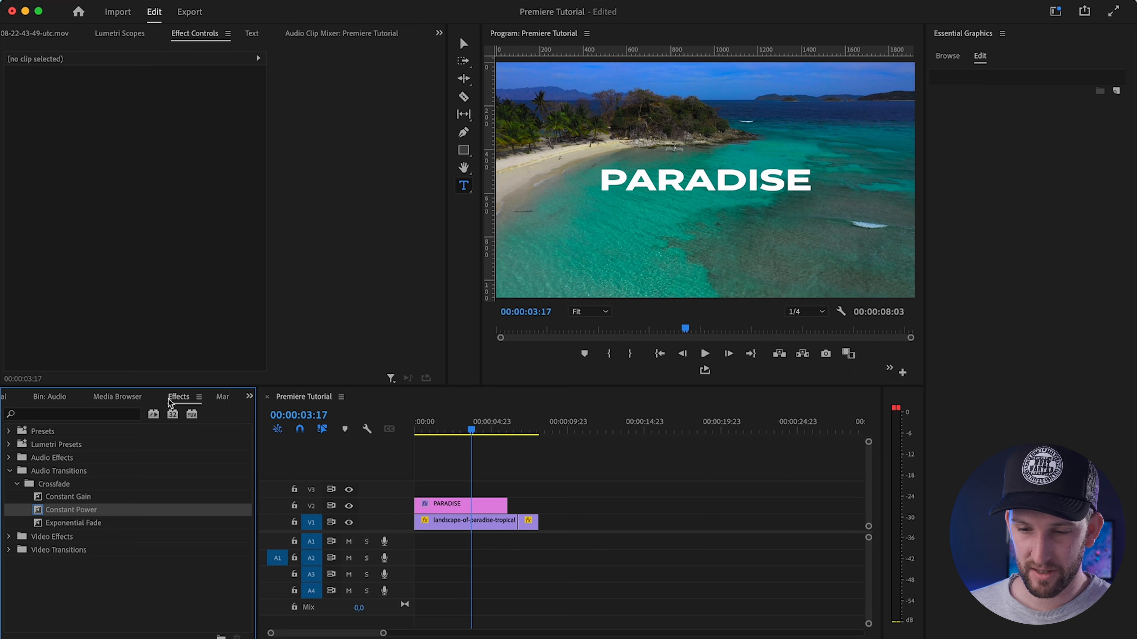
left_click(8, 471)
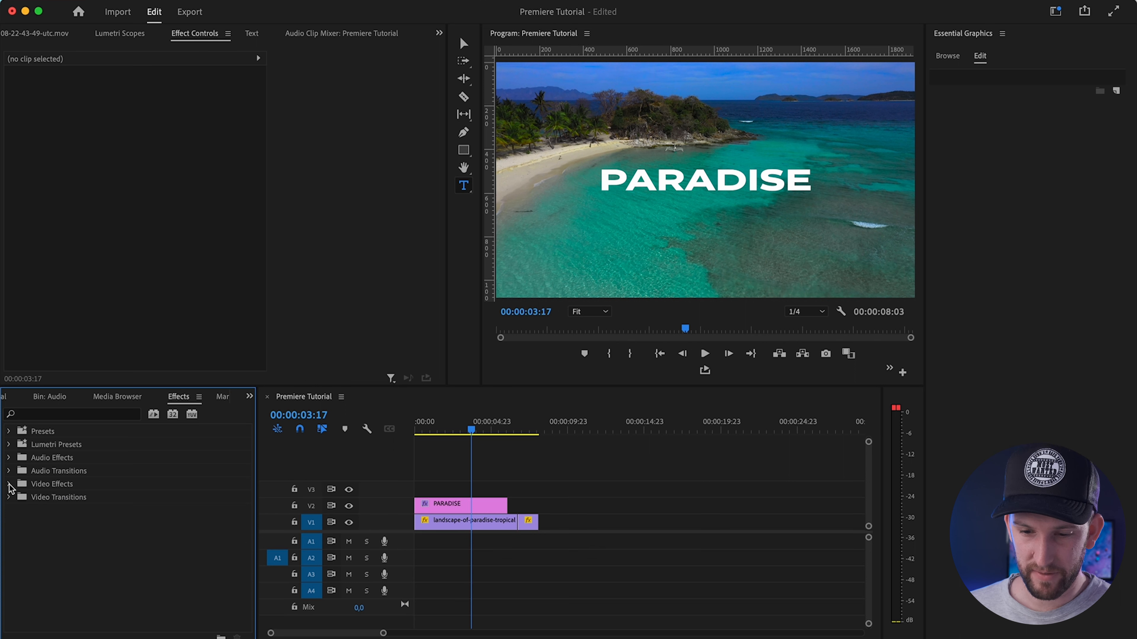
left_click(9, 484)
scroll(29, 517, "down", 3)
left_click(17, 484)
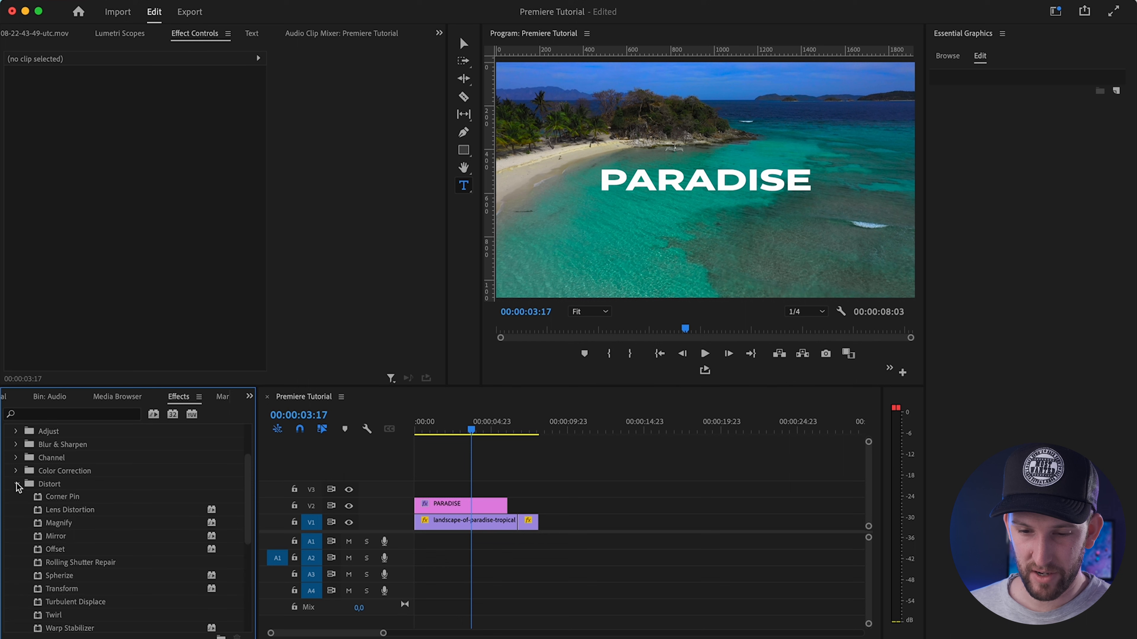
scroll(37, 532, "down", 3)
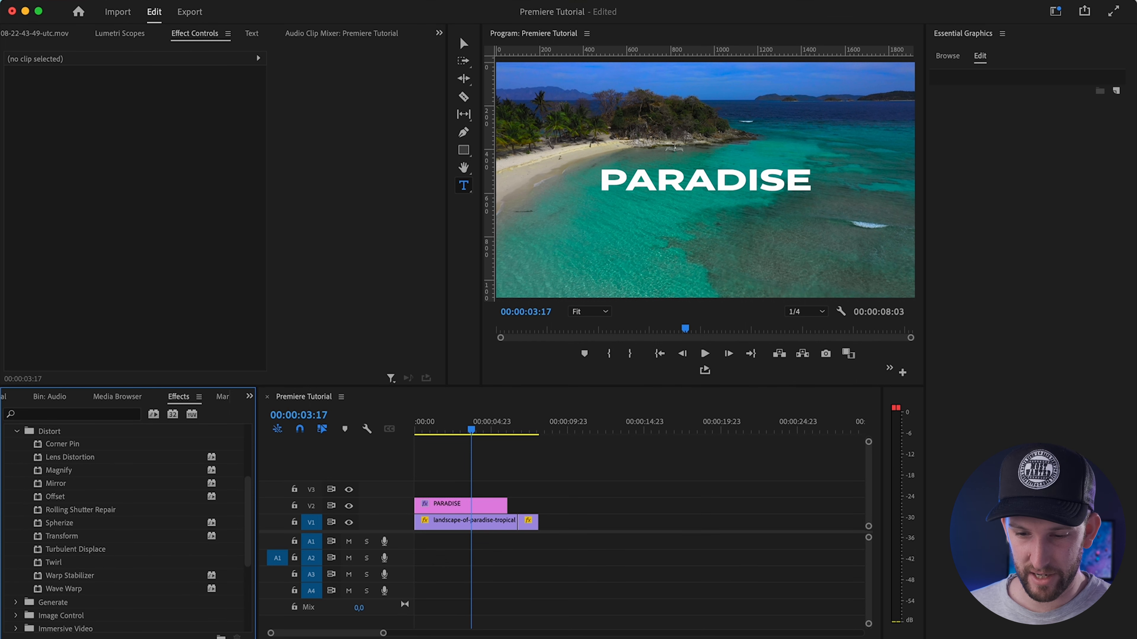
scroll(51, 575, "down", 3)
left_click(51, 536)
mouse_move(44, 540)
left_mouse_down()
mouse_move(252, 500)
mouse_move(445, 486)
mouse_move(456, 526)
mouse_move(476, 524)
left_mouse_up()
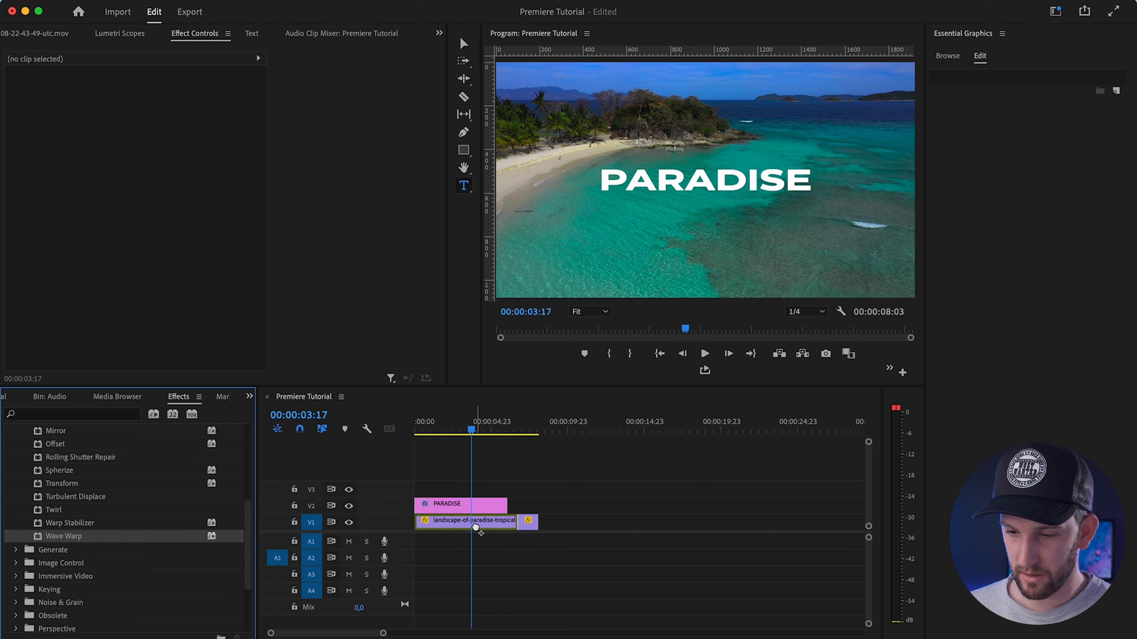
left_click_drag(476, 527, 476, 526)
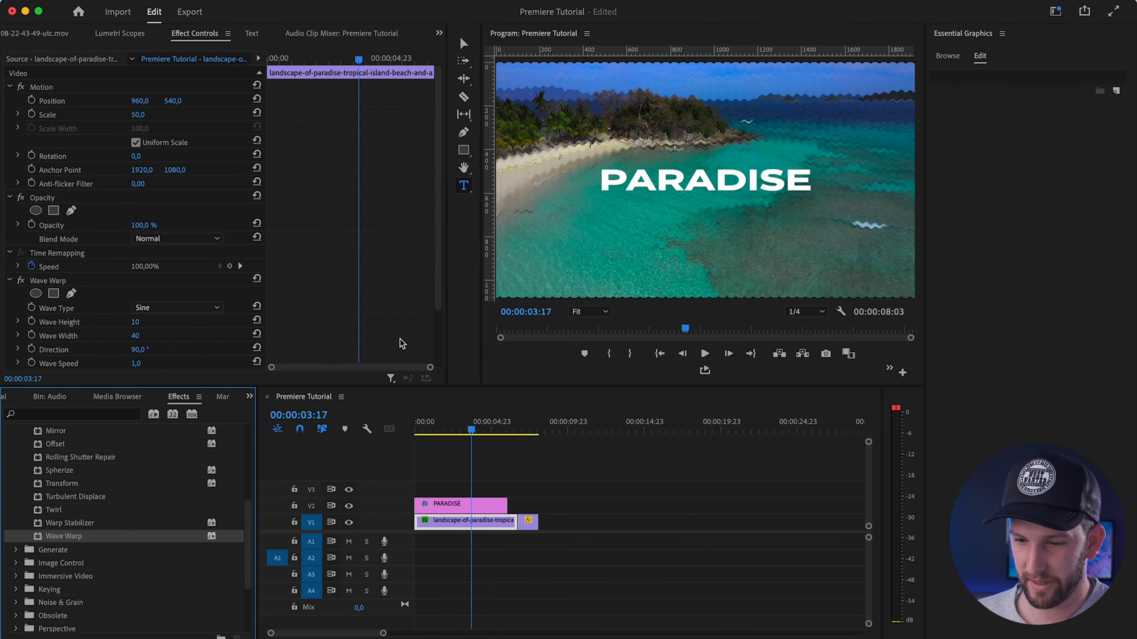
Set the Wave Warp effect's wave height to 55, wave width to 96, direction to 161° and wave speed to 5,1
scroll(187, 295, "down", 3)
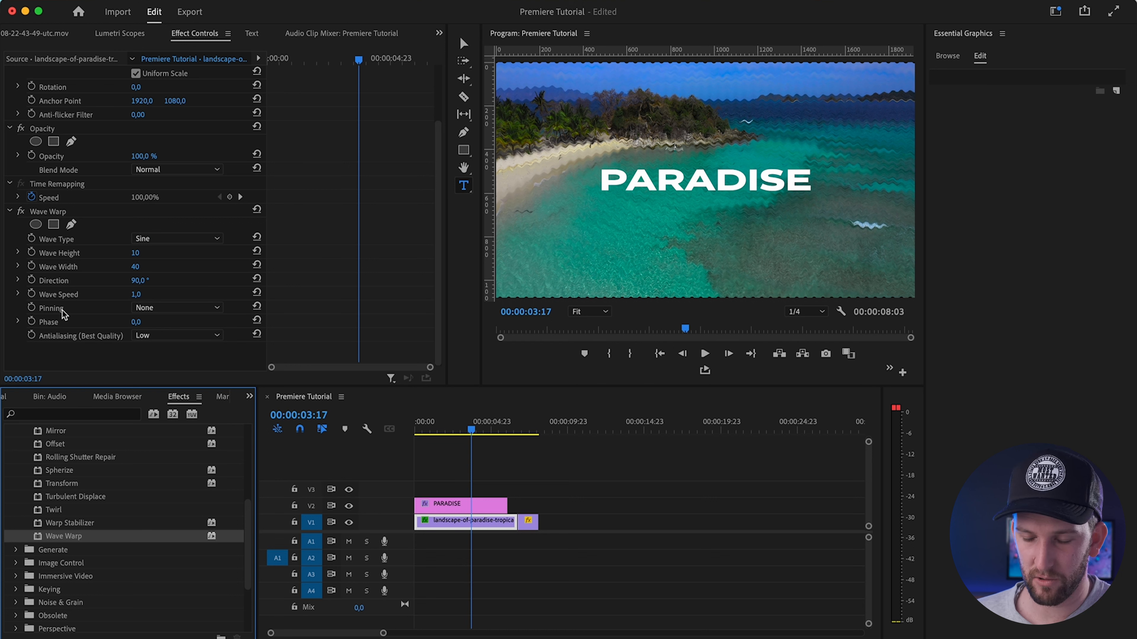
left_click(53, 214)
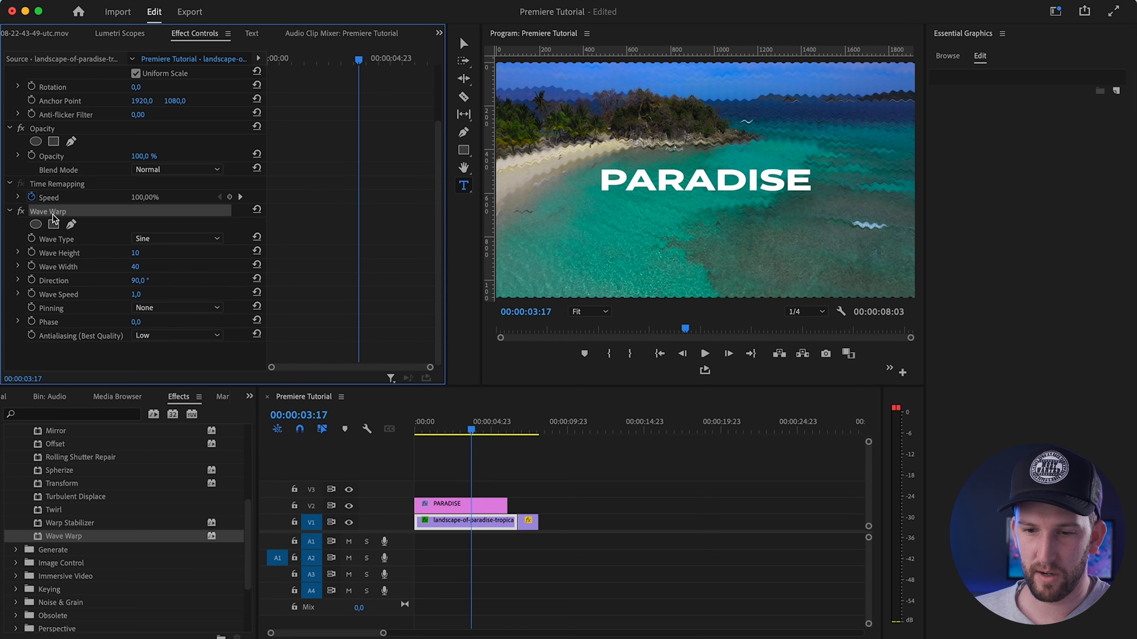
left_click_drag(135, 253, 150, 296)
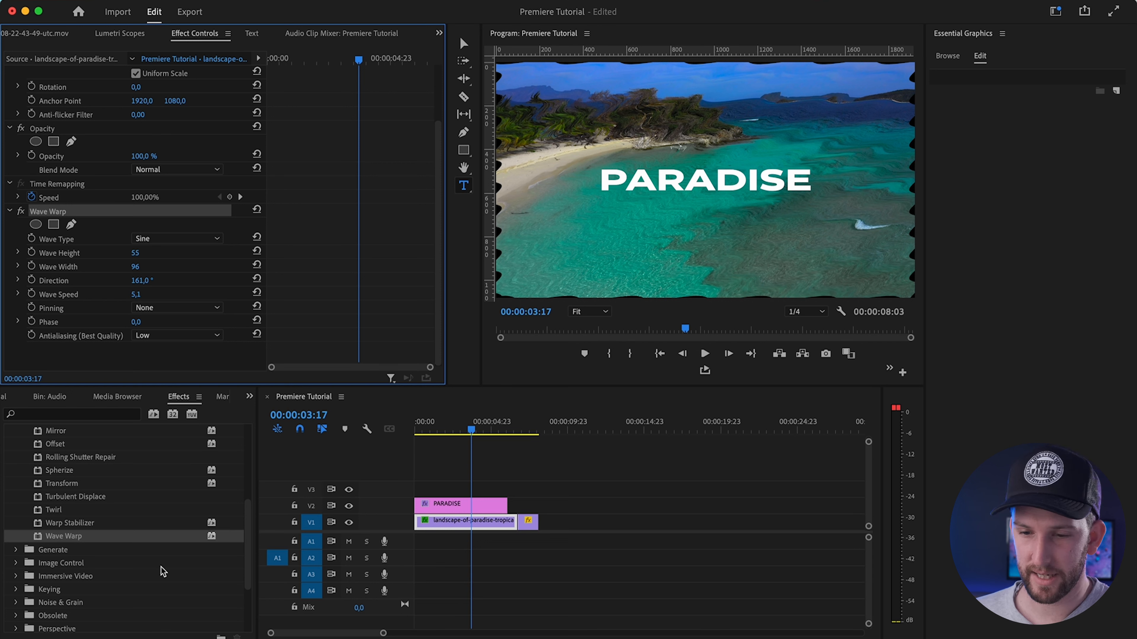
Delete the Wave Warp effect from the landscape clip on V1
left_click(456, 523)
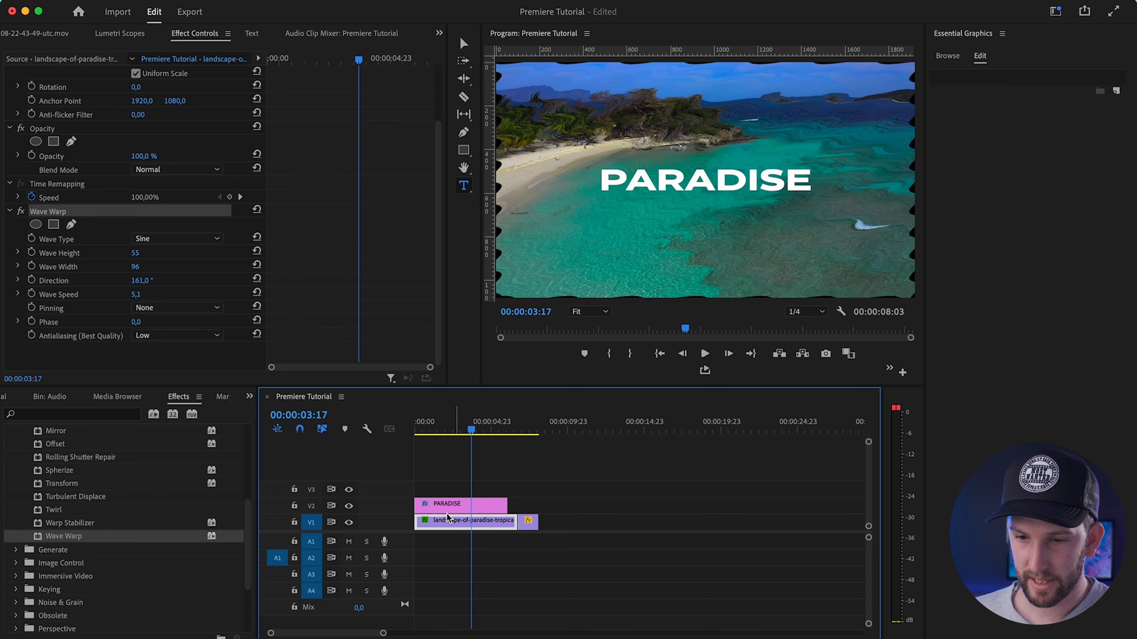
left_click(62, 217)
key("Delete")
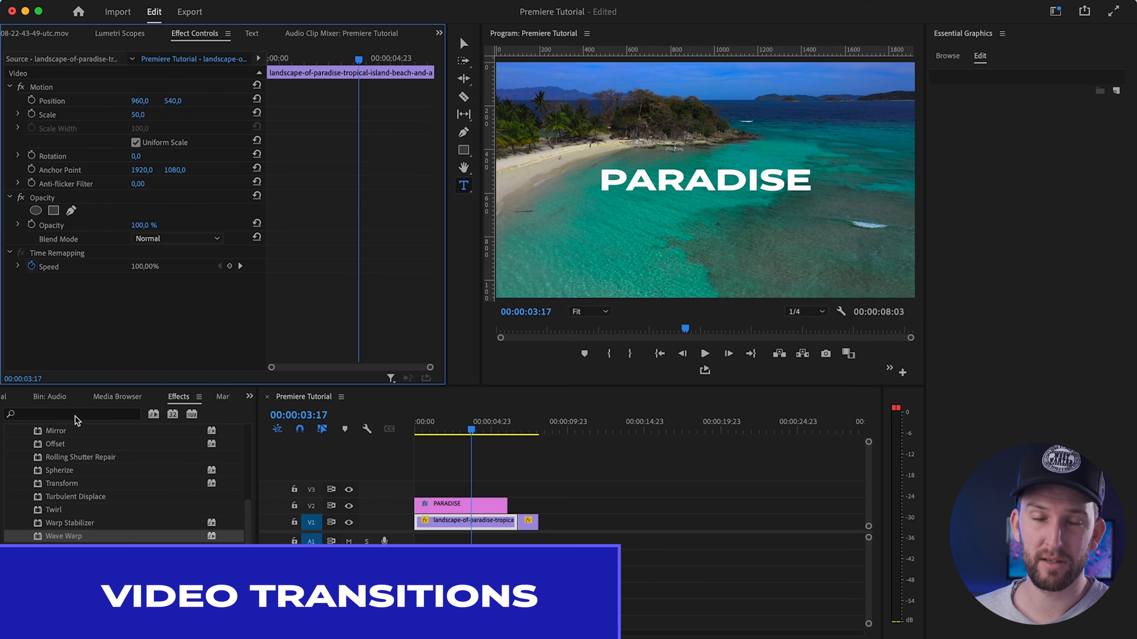
Apply the Split transition from the Slide video transitions to the cut between the two clips on V1
scroll(65, 518, "up", 10)
left_click(8, 484)
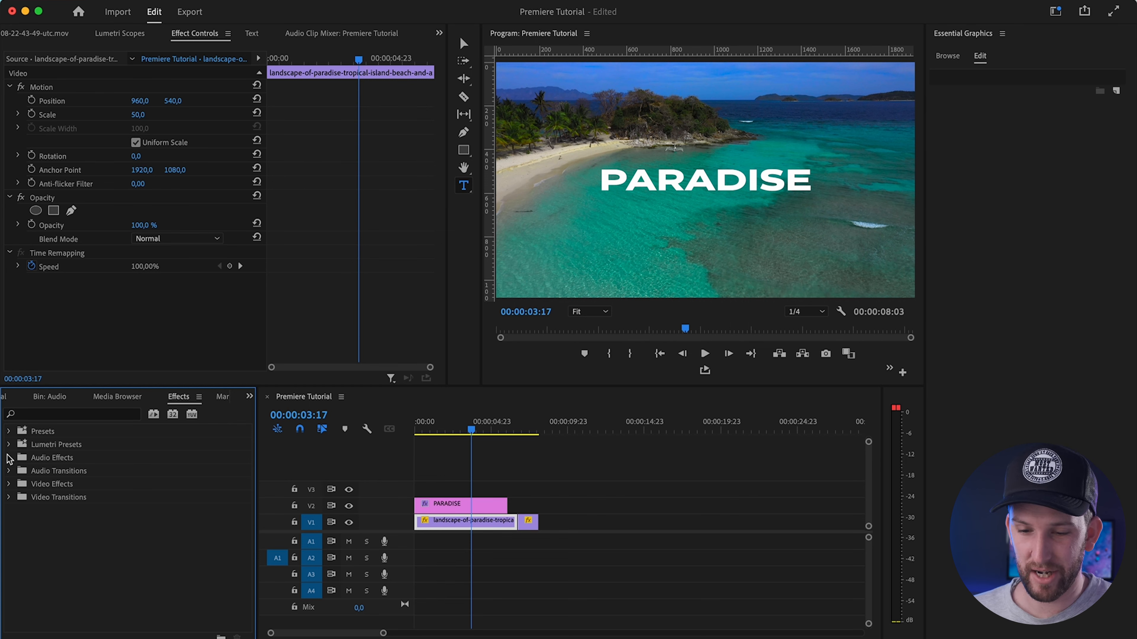
left_click(8, 498)
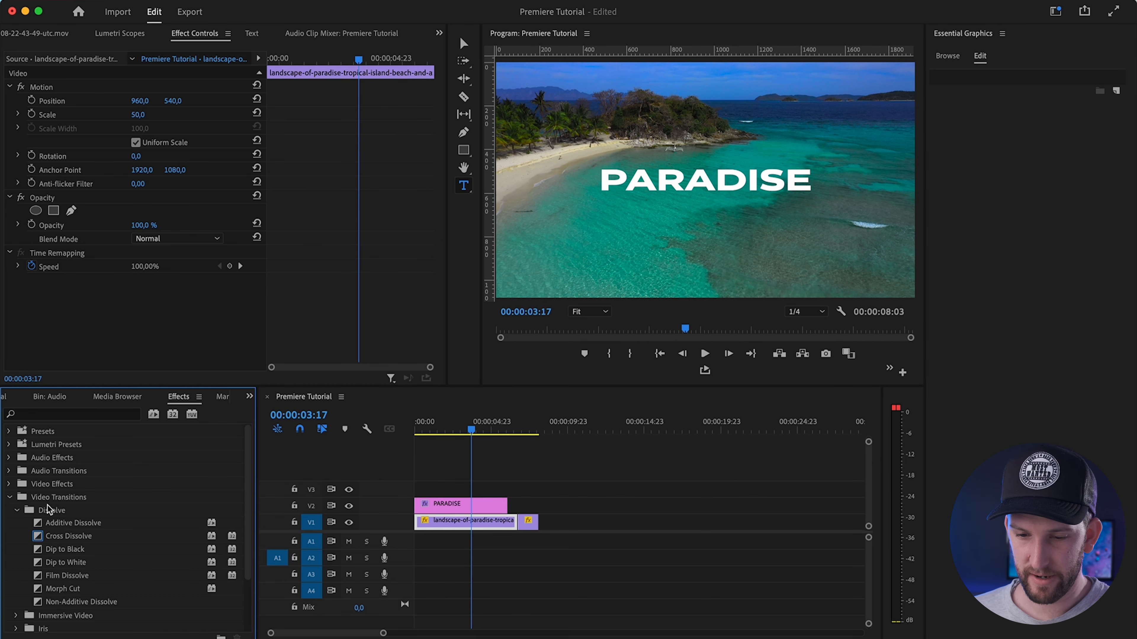
left_click(9, 498)
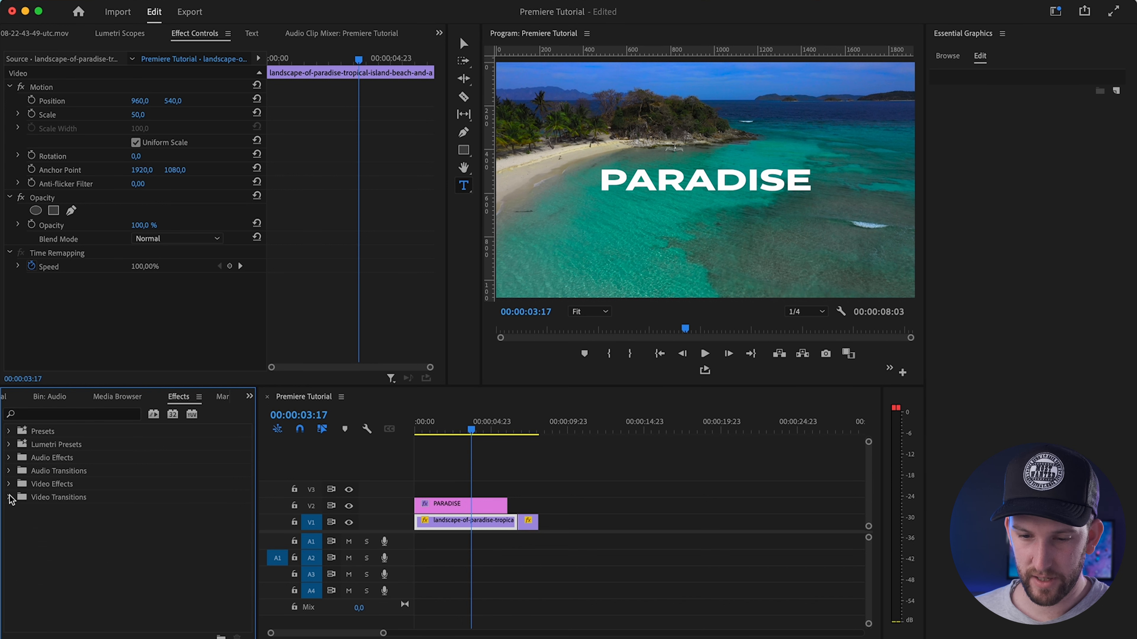
left_click(9, 499)
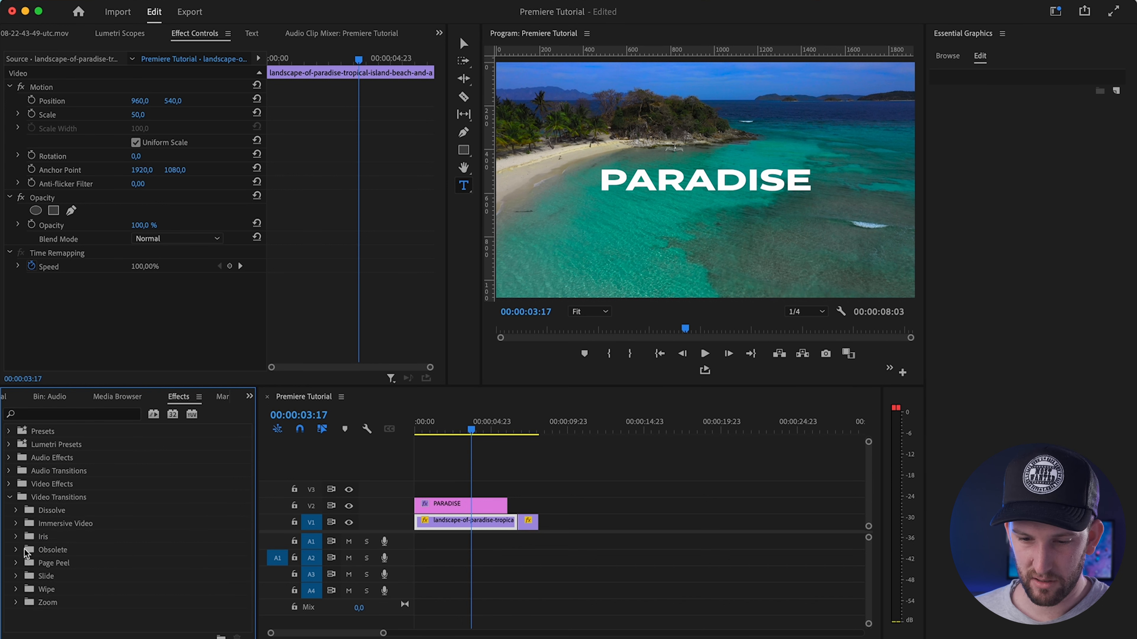
left_click(15, 577)
scroll(65, 579, "down", 2)
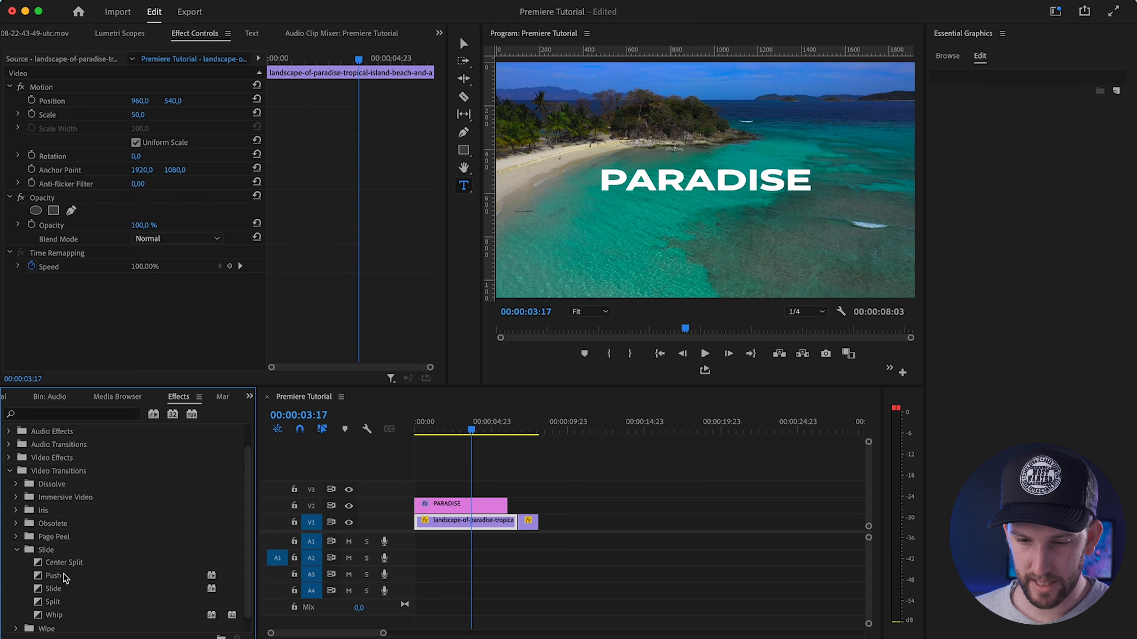
left_click(53, 604)
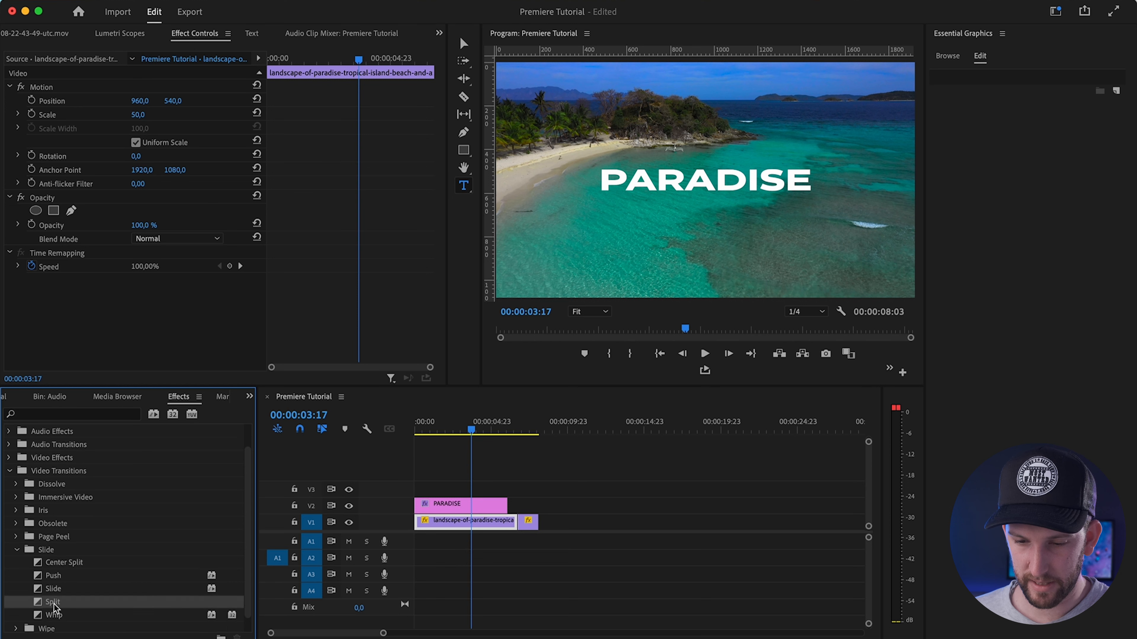
left_click_drag(502, 523, 520, 528)
Play back the sequence across the Split transition on V1 to preview it
left_click(503, 425)
key("equal")
key("equal")
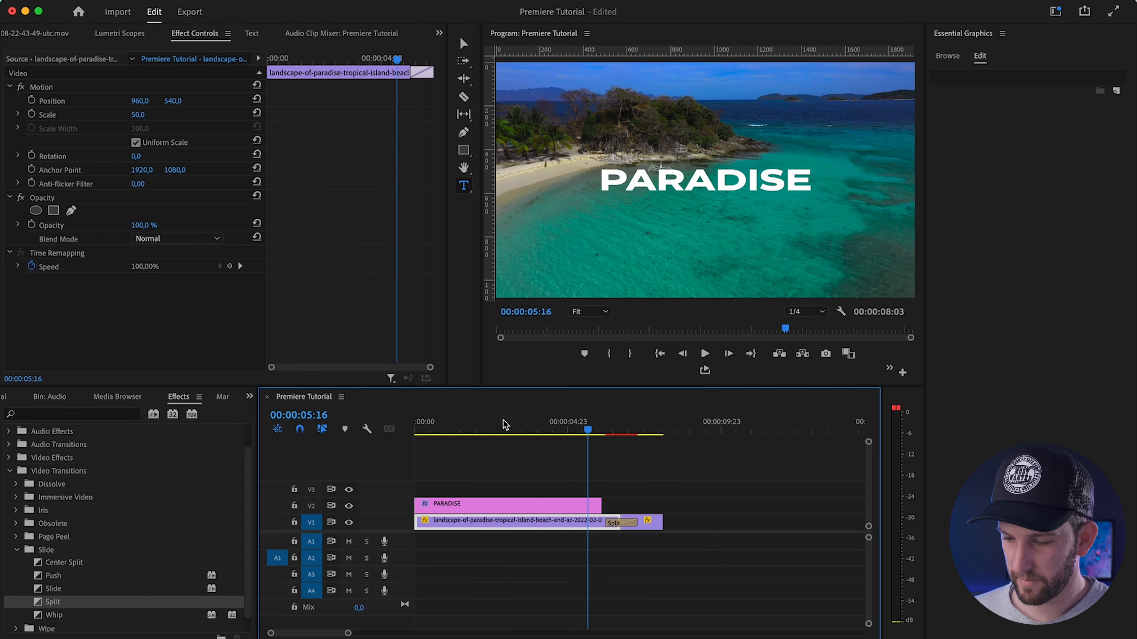
scroll(604, 521, "right", 5)
key("space")
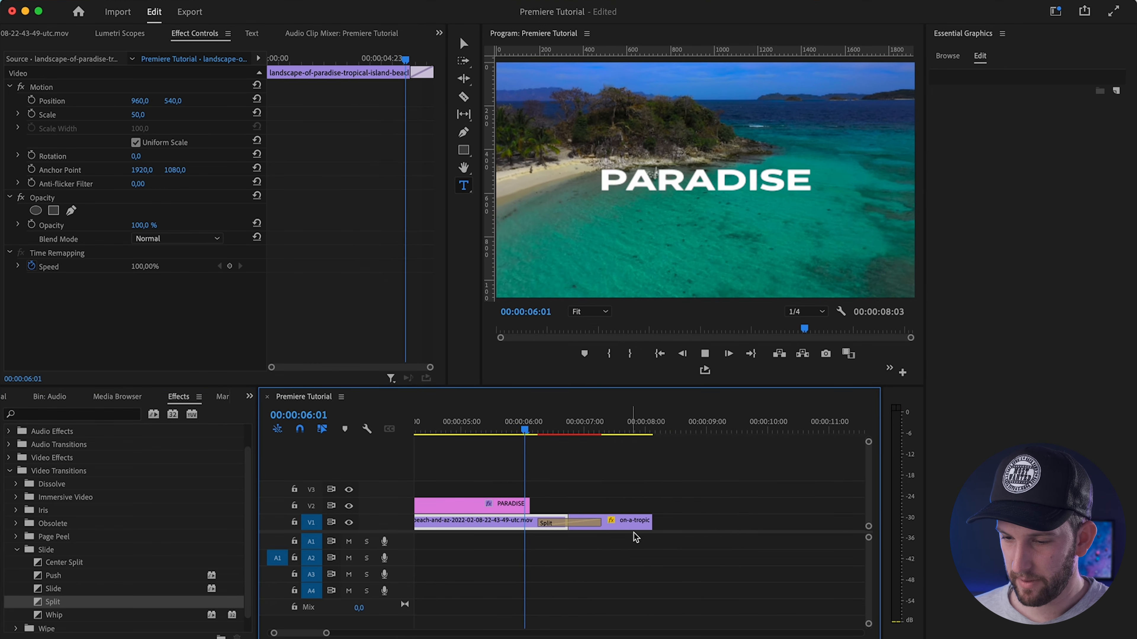
key("space")
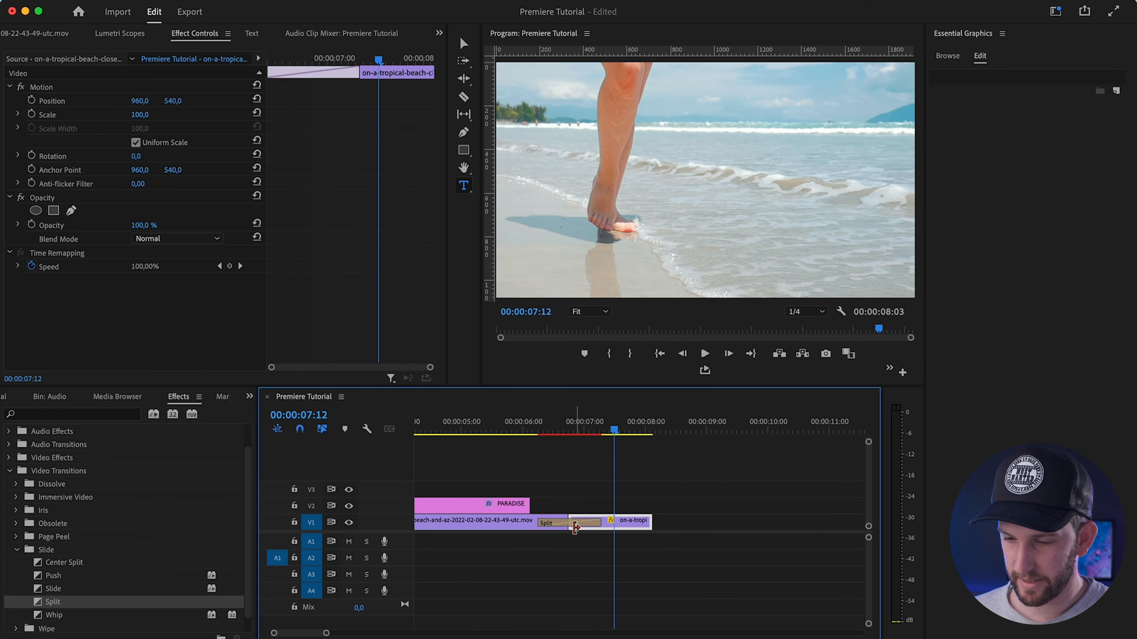
Lengthen the Split transition on both sides of the V1 cut and play the sequence to preview it
left_click(565, 526)
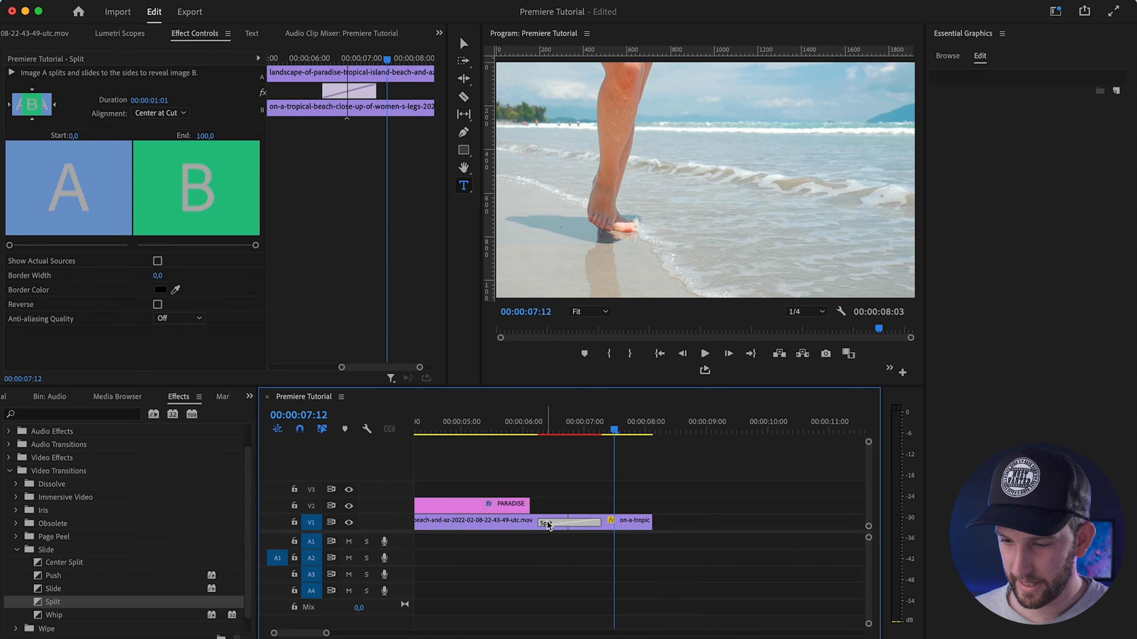
key("=")
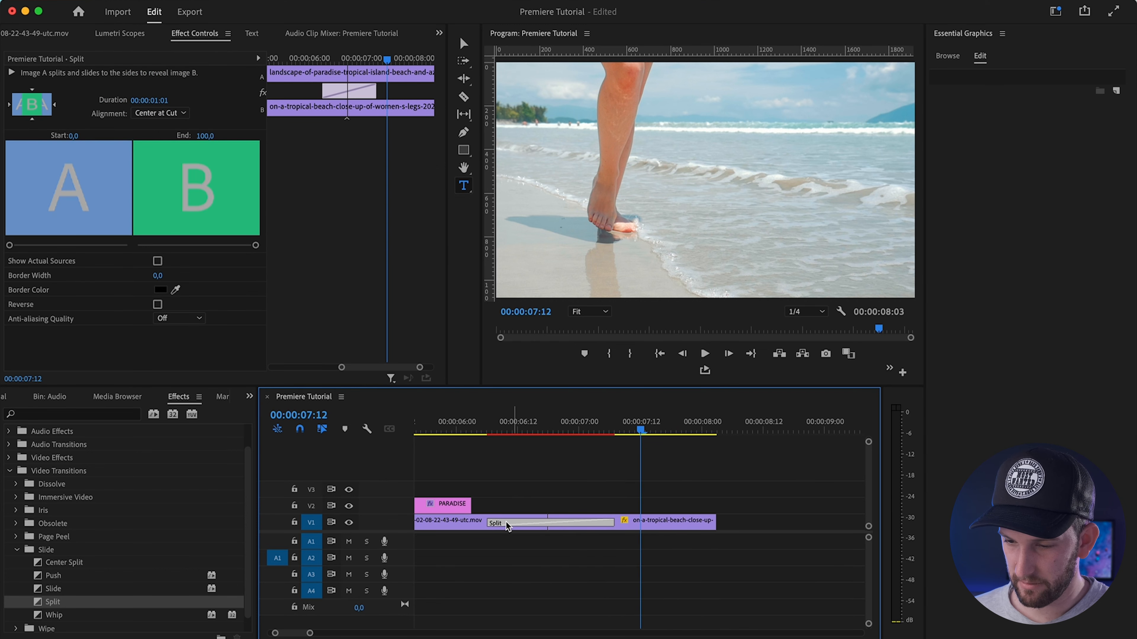
left_click_drag(493, 521, 435, 520)
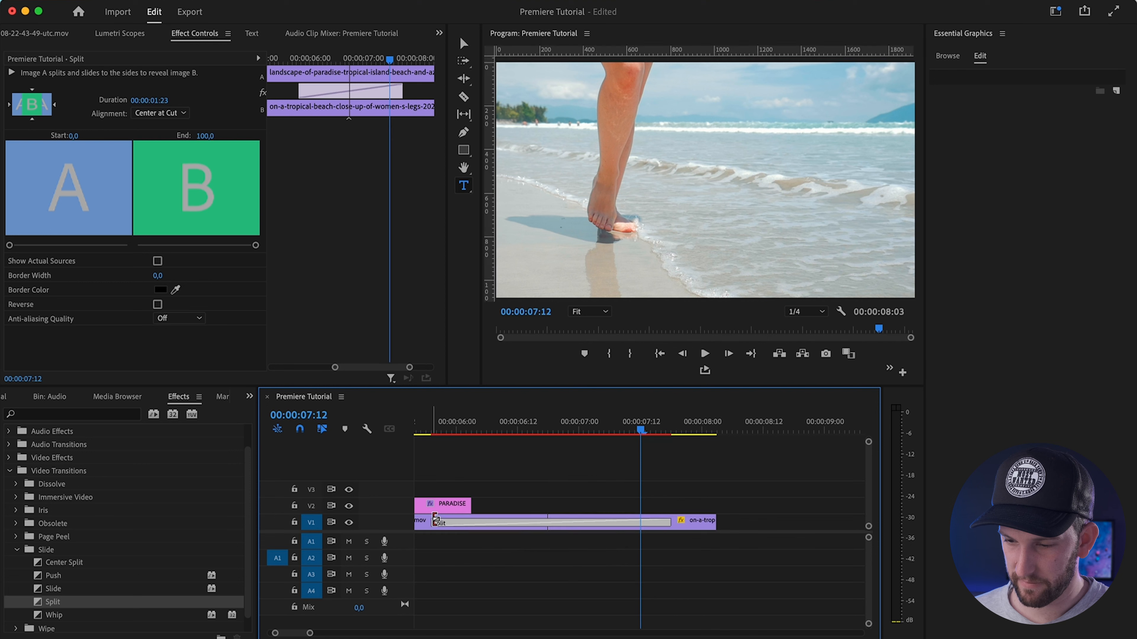
key("-")
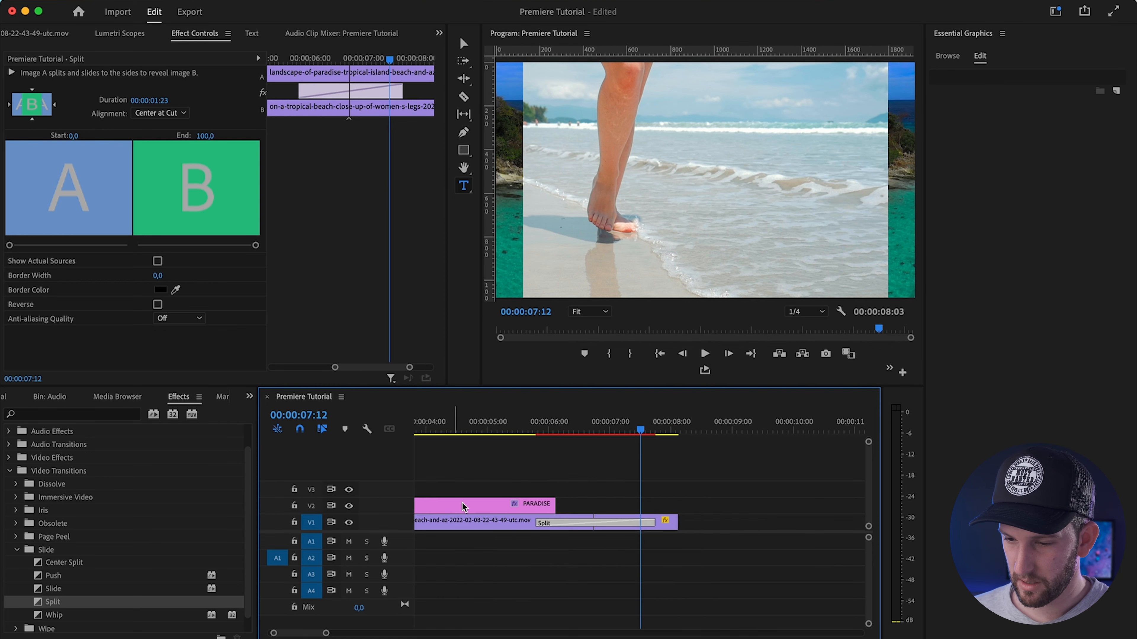
left_click_drag(542, 522, 520, 522)
left_click(476, 429)
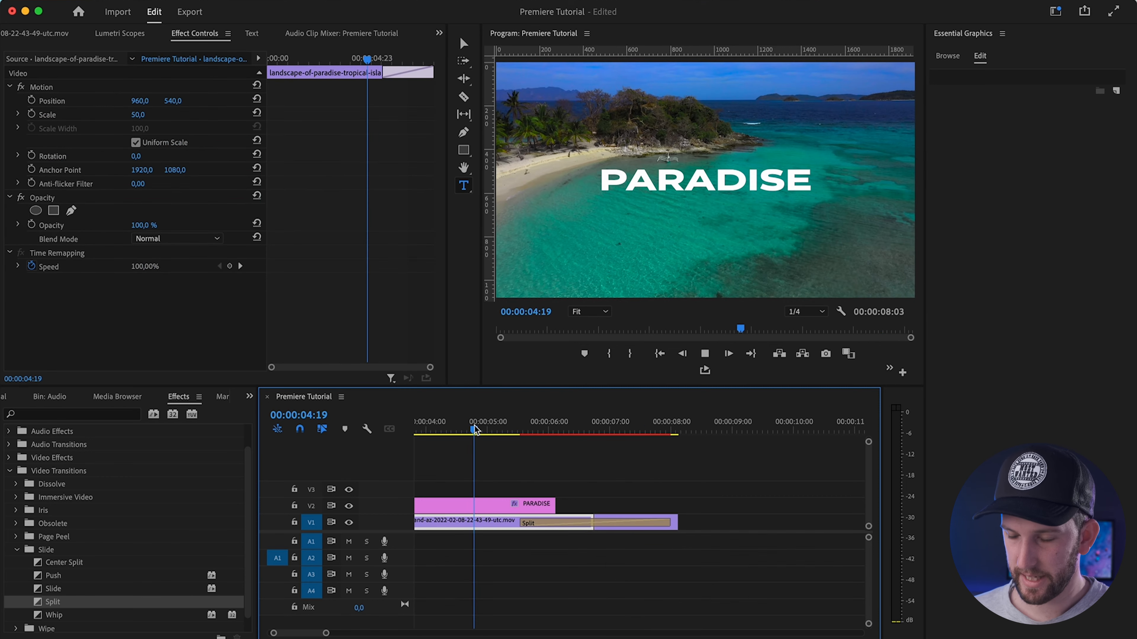
key("space")
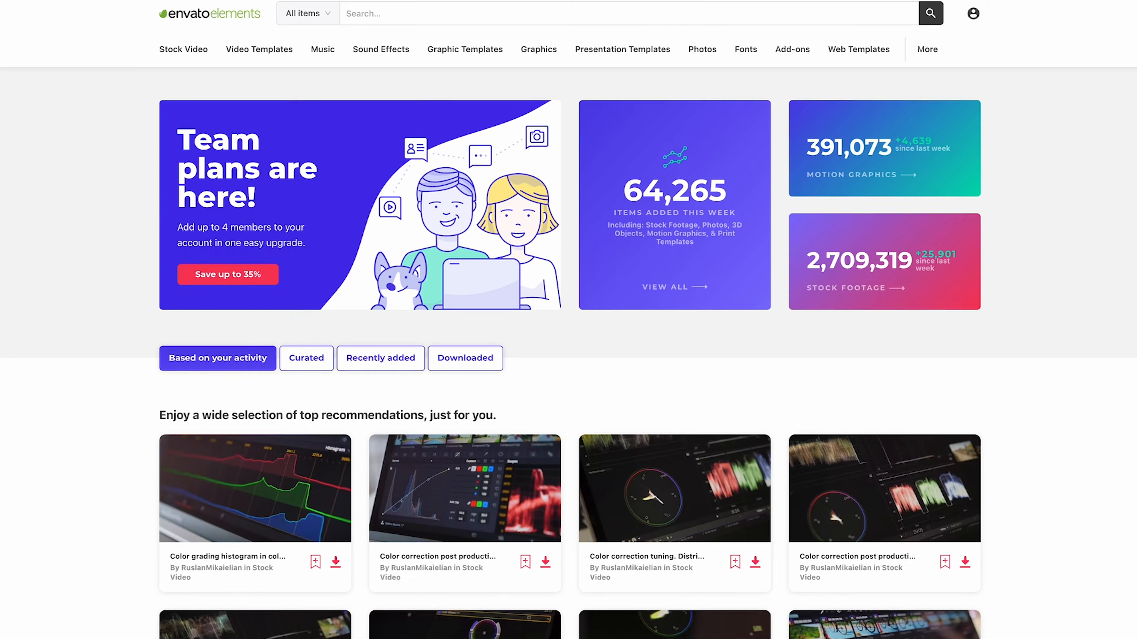
scroll(569, 358, "down", 6)
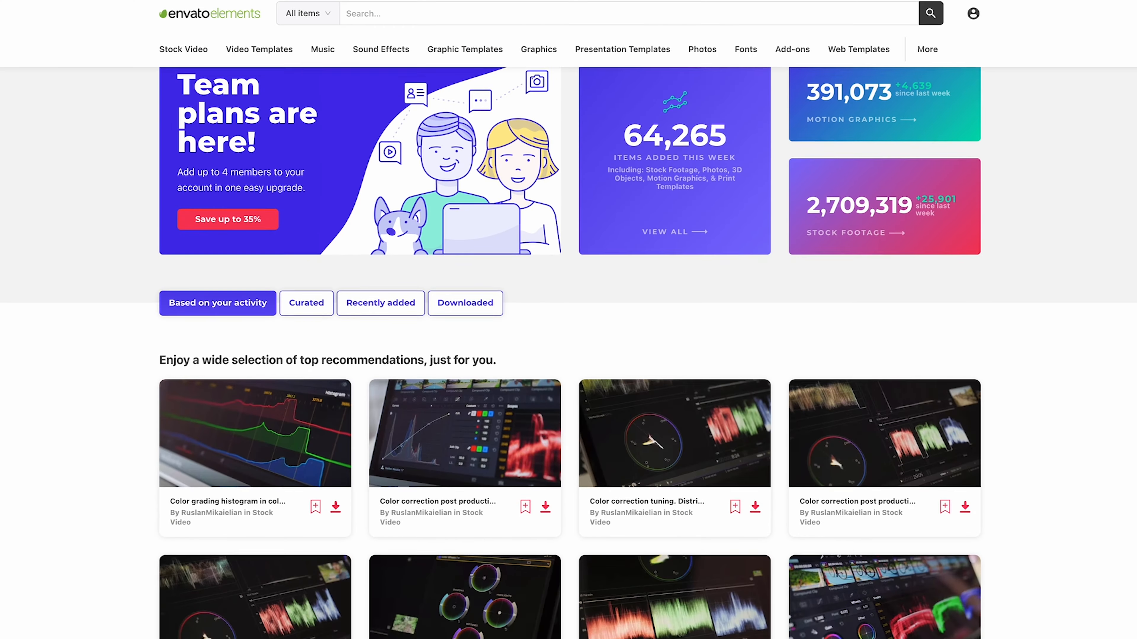
scroll(568, 358, "down", 3)
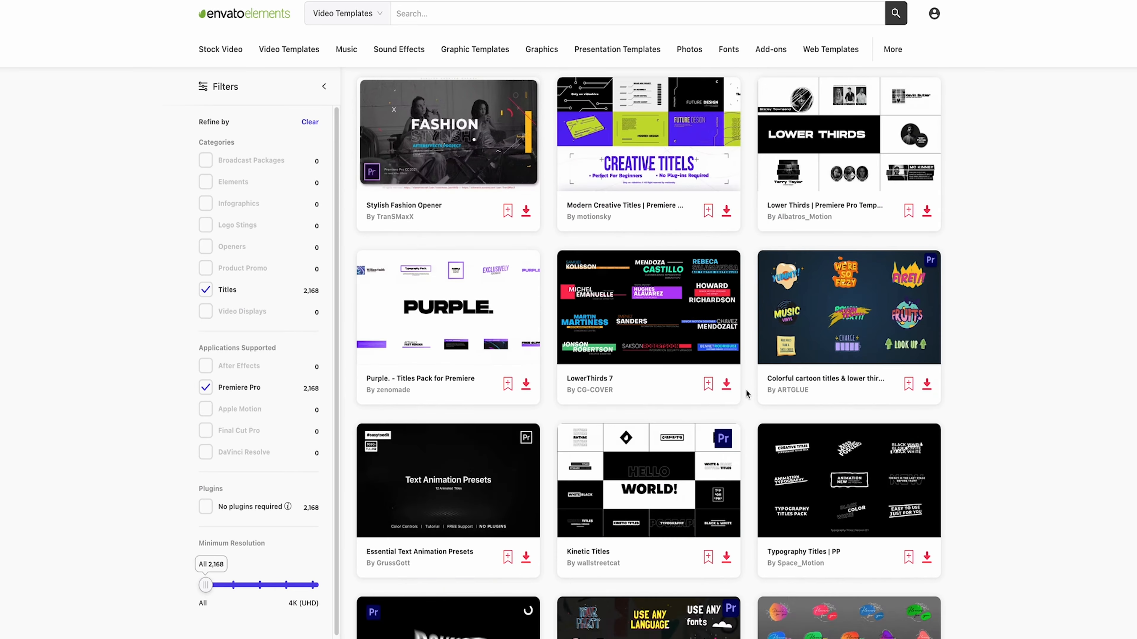
scroll(750, 407, "down", 5)
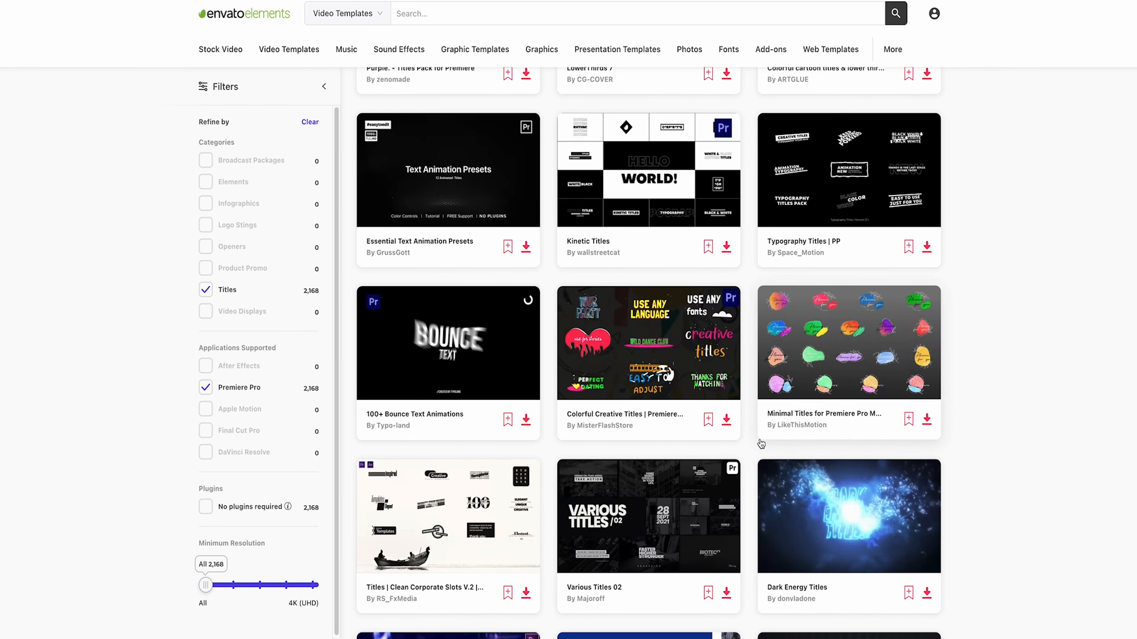
scroll(763, 446, "down", 1)
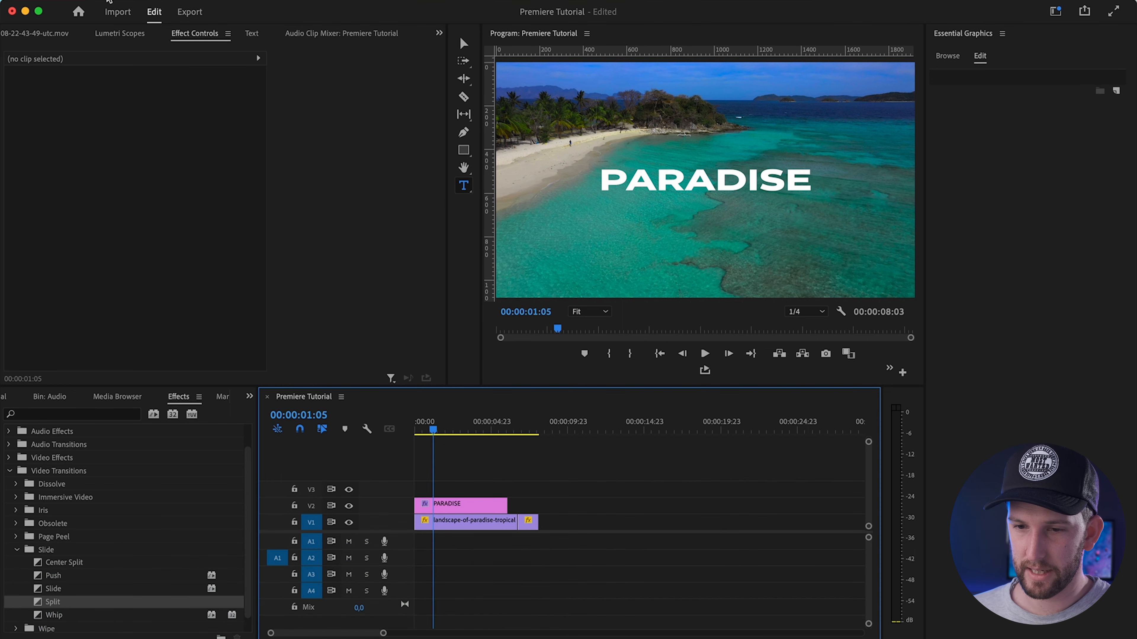
left_click(108, 3)
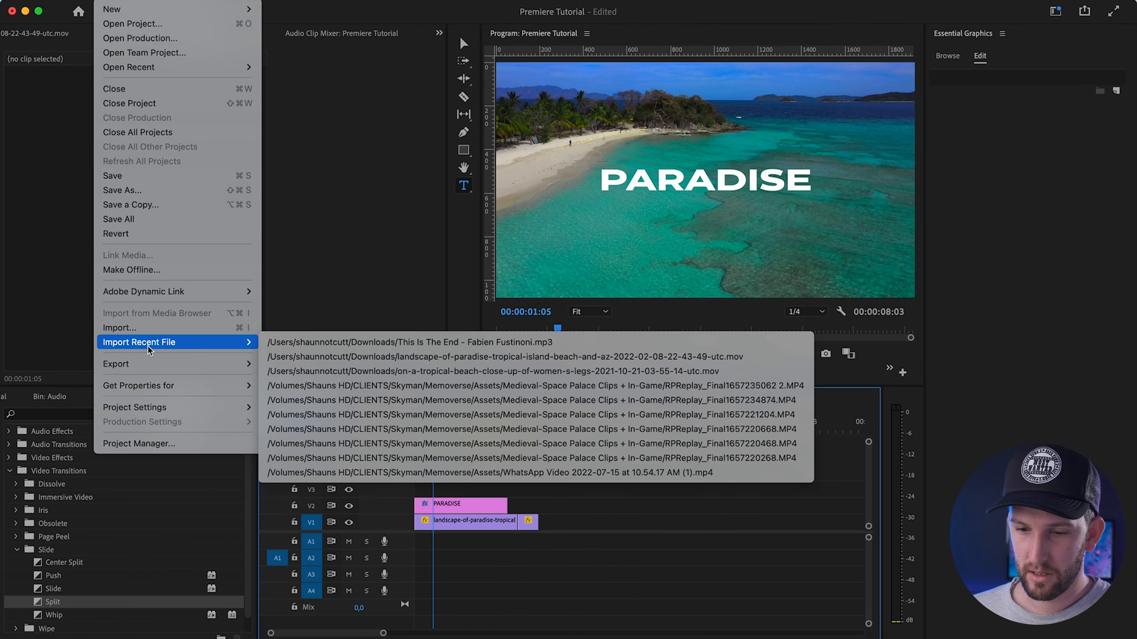
mouse_move(149, 364)
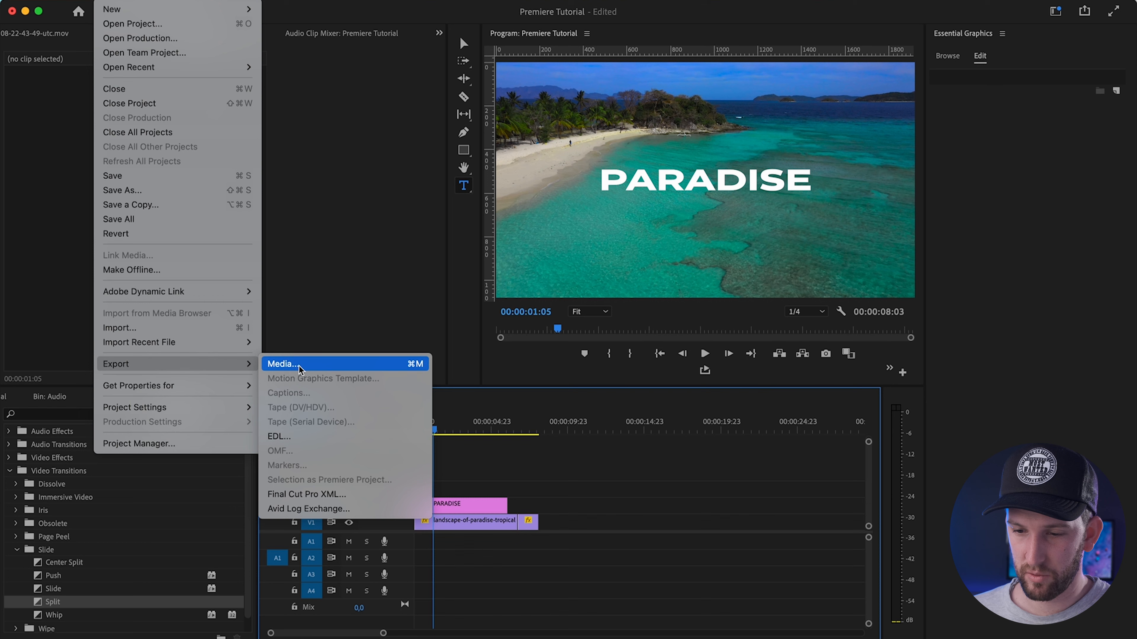
left_click(619, 490)
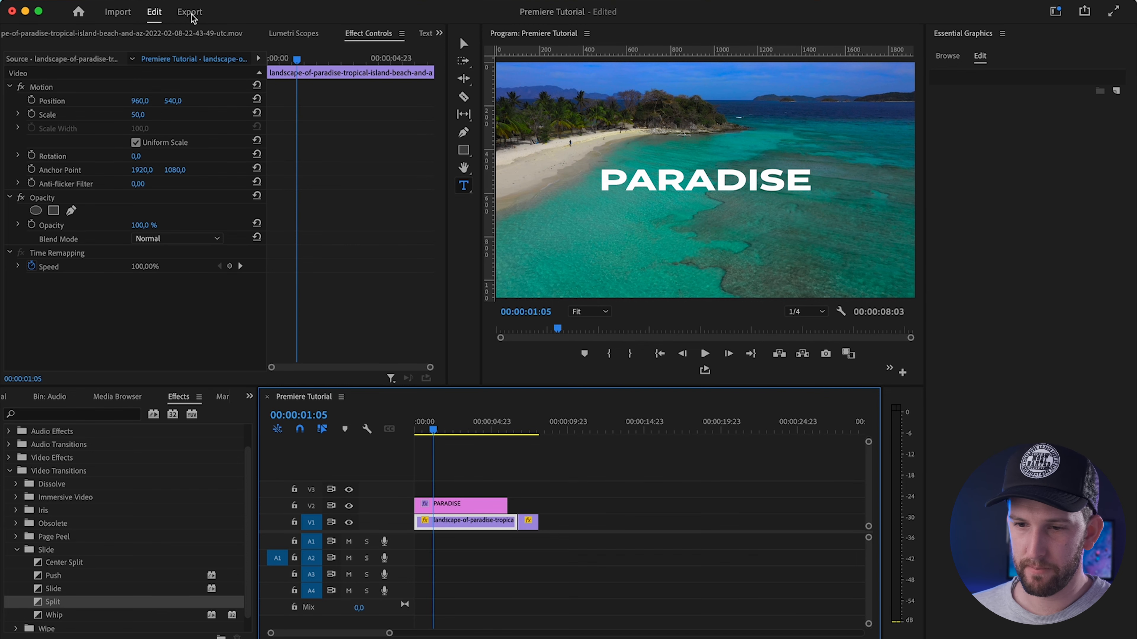
Open the export settings for the sequence and name the output file WHATEVER WE WANT.mp4
left_click(192, 14)
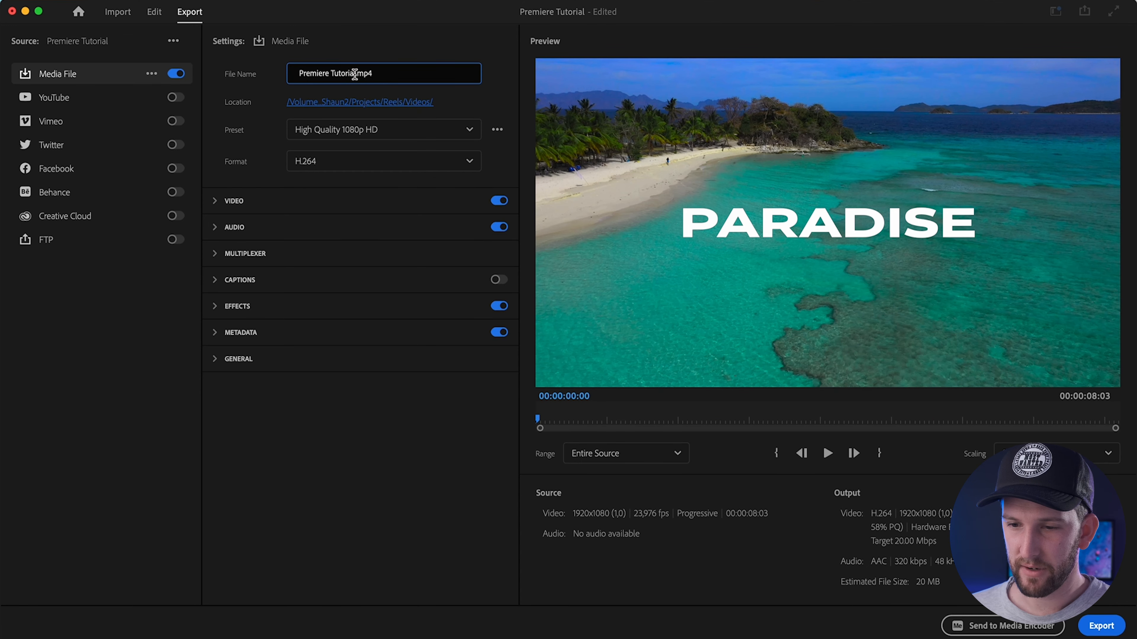
left_click_drag(355, 73, 285, 74)
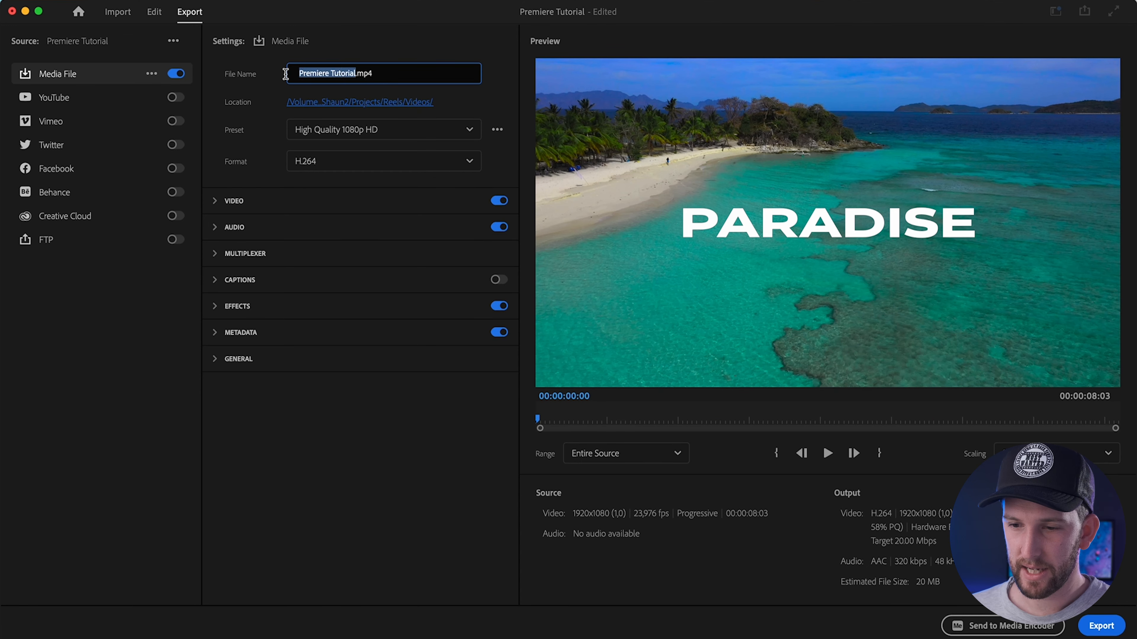
key("BackSpace")
type("WHATEVER WE WANT")
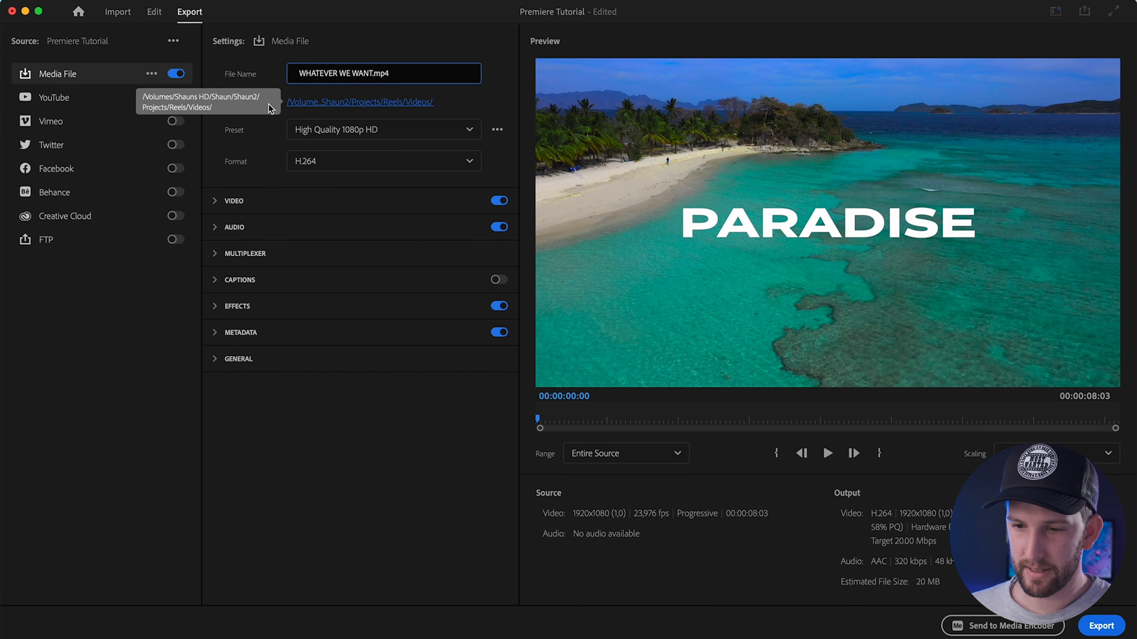
Set the export location to the Desktop folder
left_click(325, 102)
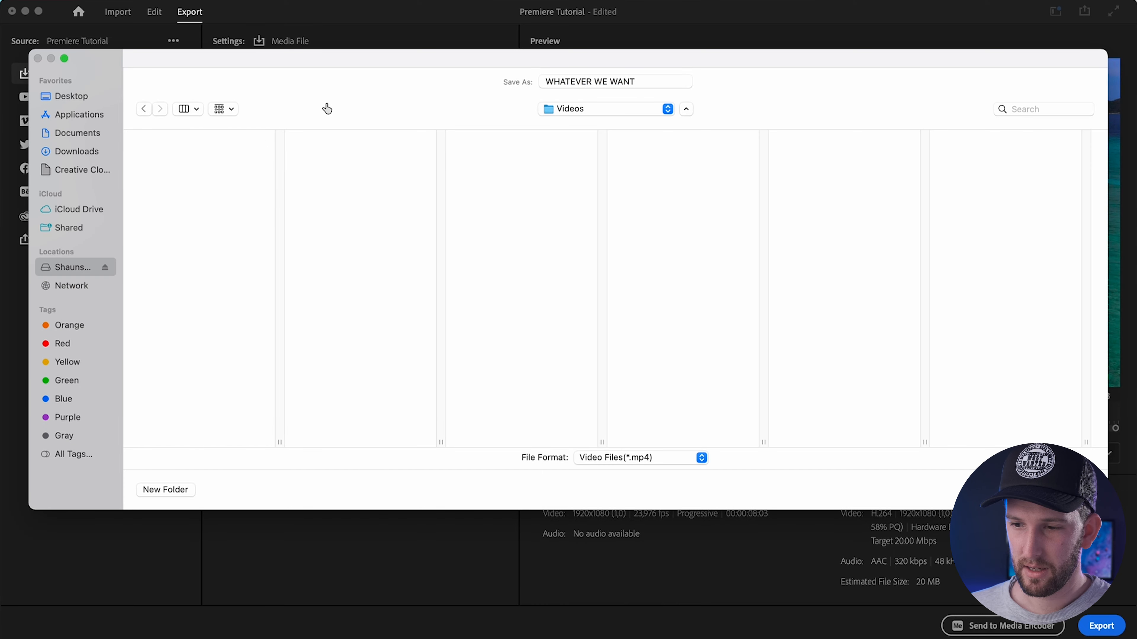
left_click(71, 96)
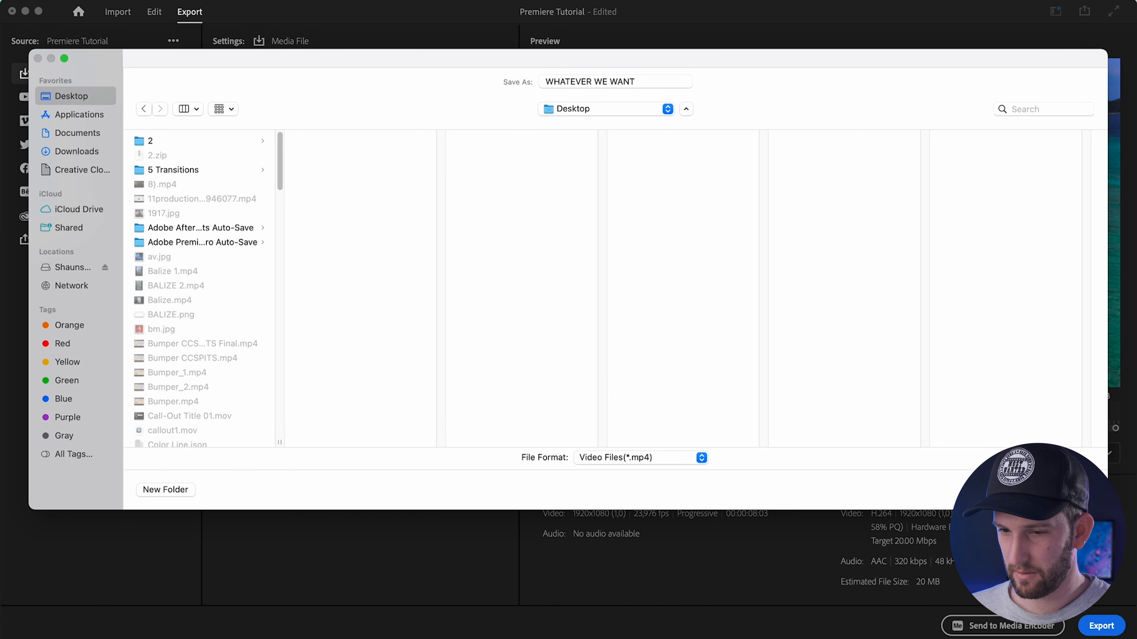
key("Return")
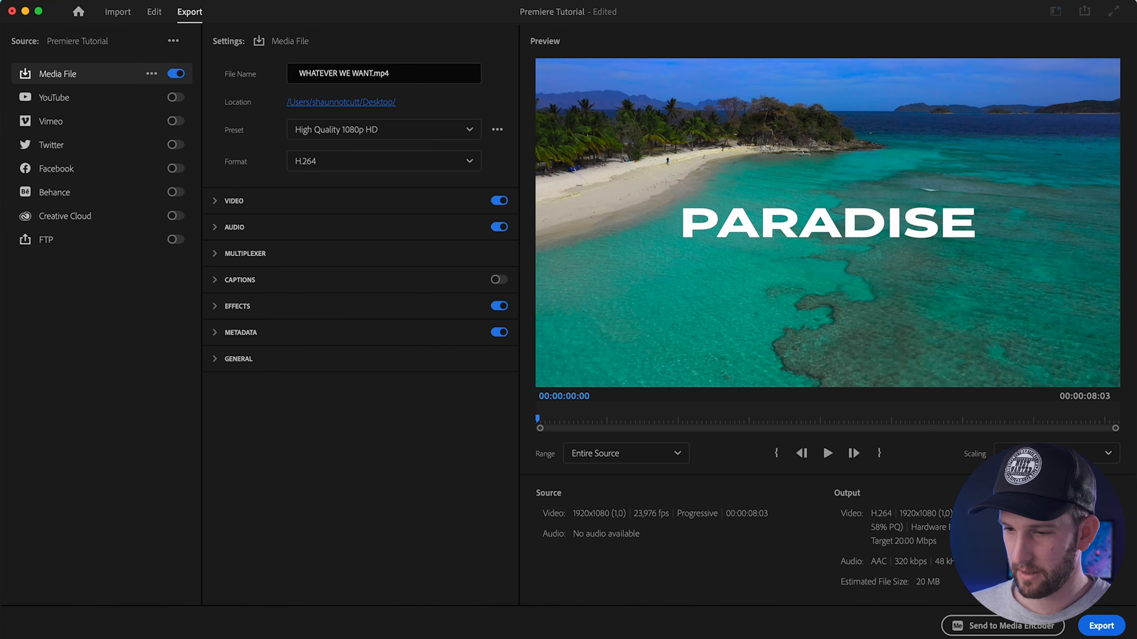
Look through the full list of export presets down to the YouTube presets, without choosing one
left_click(403, 130)
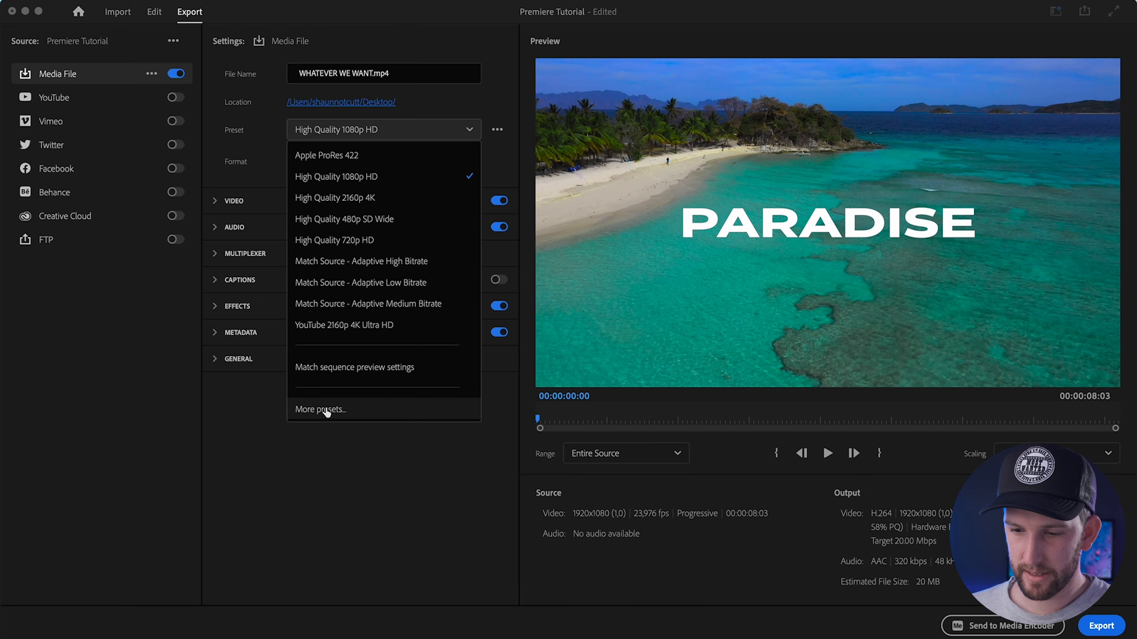
left_click(316, 411)
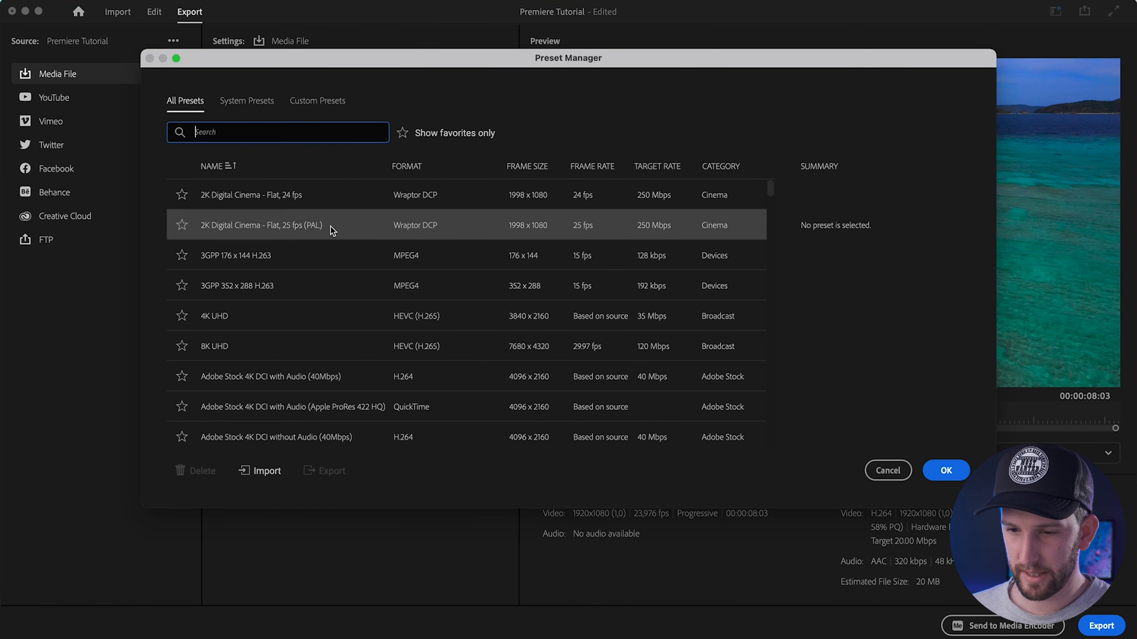
scroll(393, 321, "down", 5)
scroll(394, 320, "down", 20)
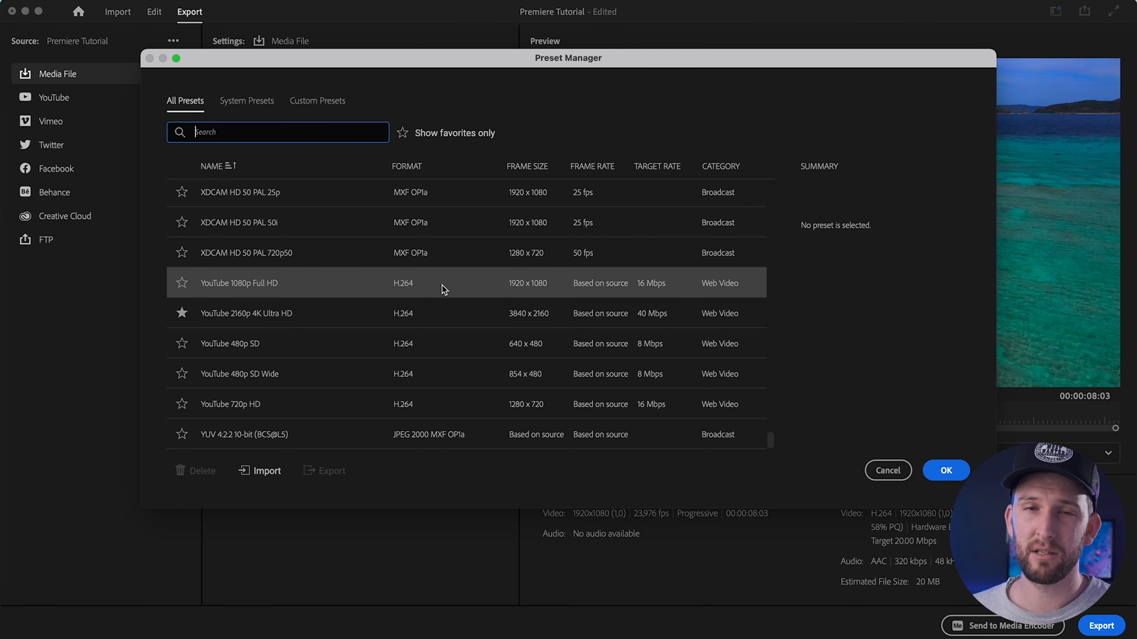
left_click(945, 471)
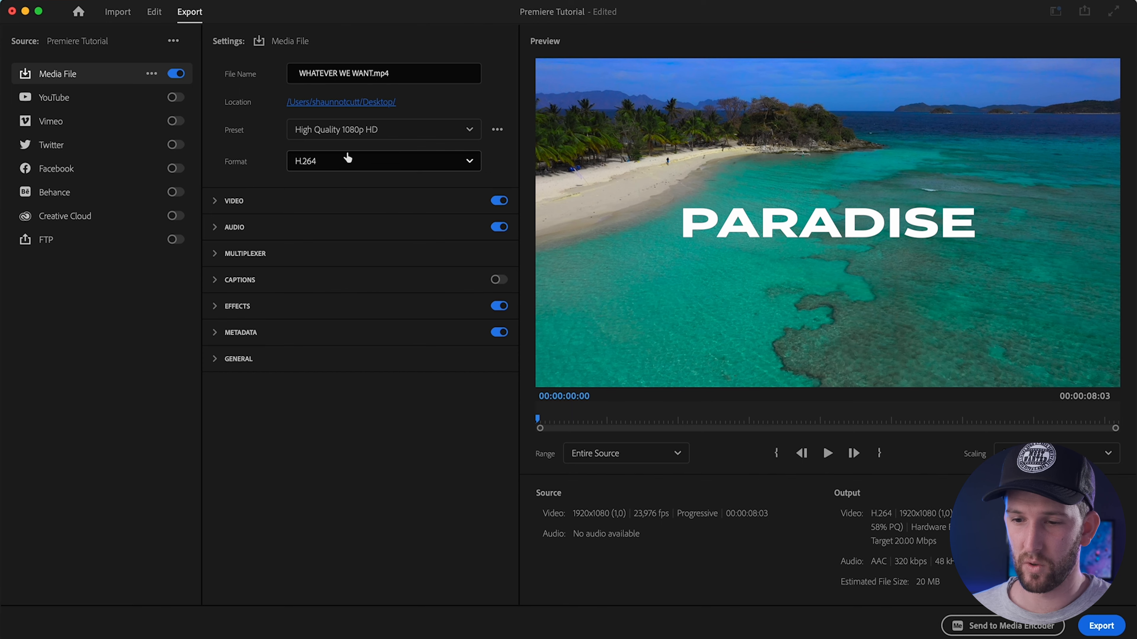
Mark YouTube 1080p Full HD as a favorite in the preset manager and use it as the export preset
left_click(348, 134)
left_click(324, 410)
scroll(267, 374, "down", 20)
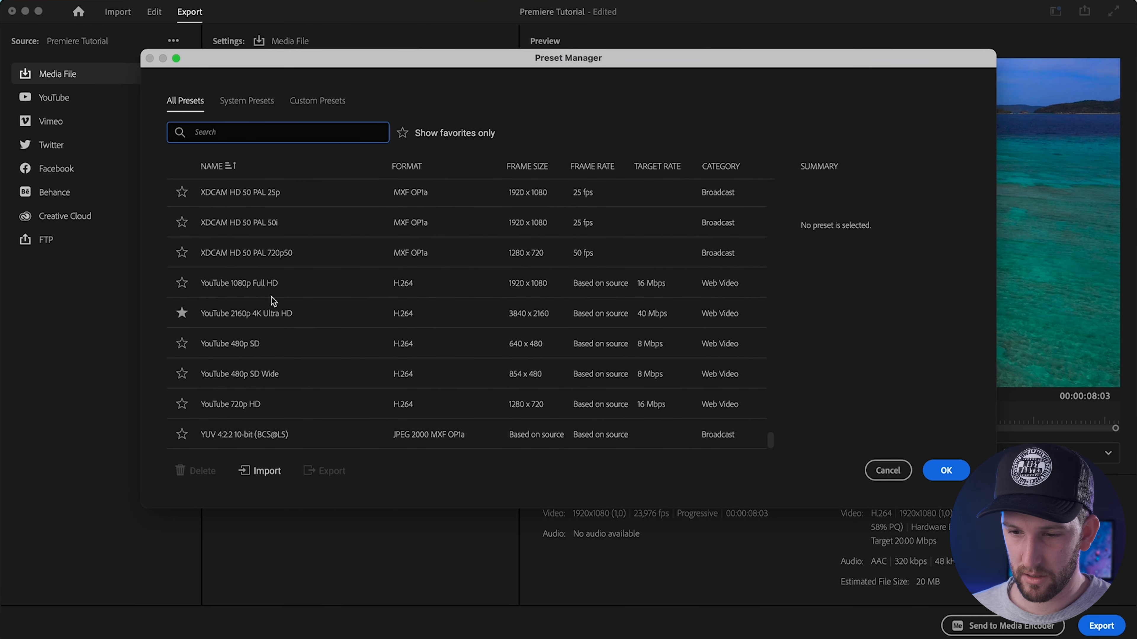
left_click(180, 284)
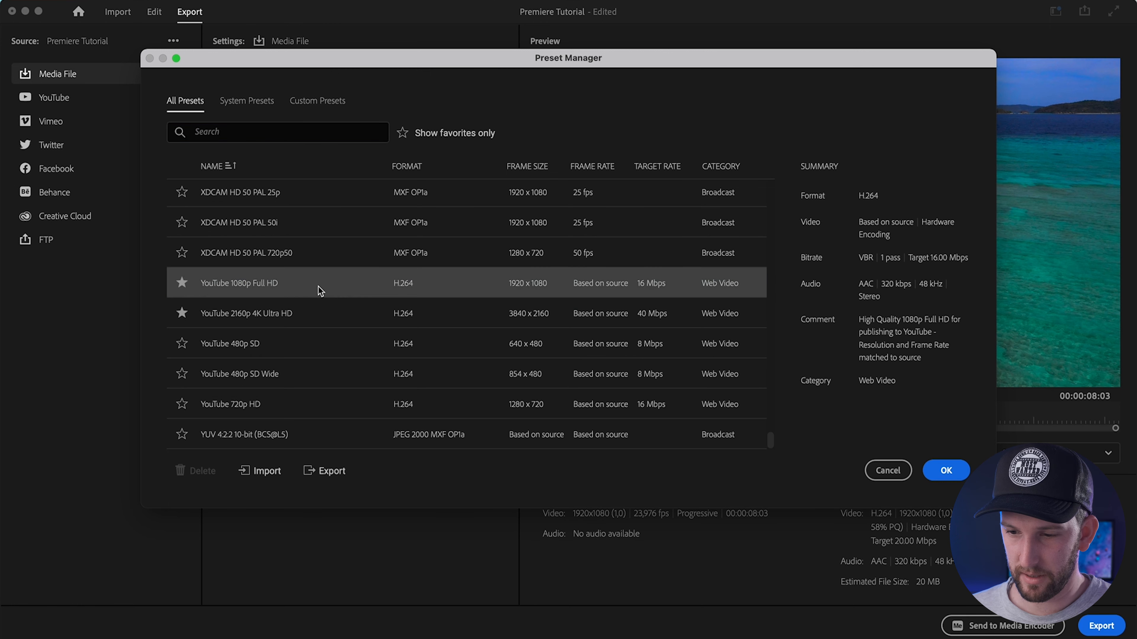
left_click(946, 470)
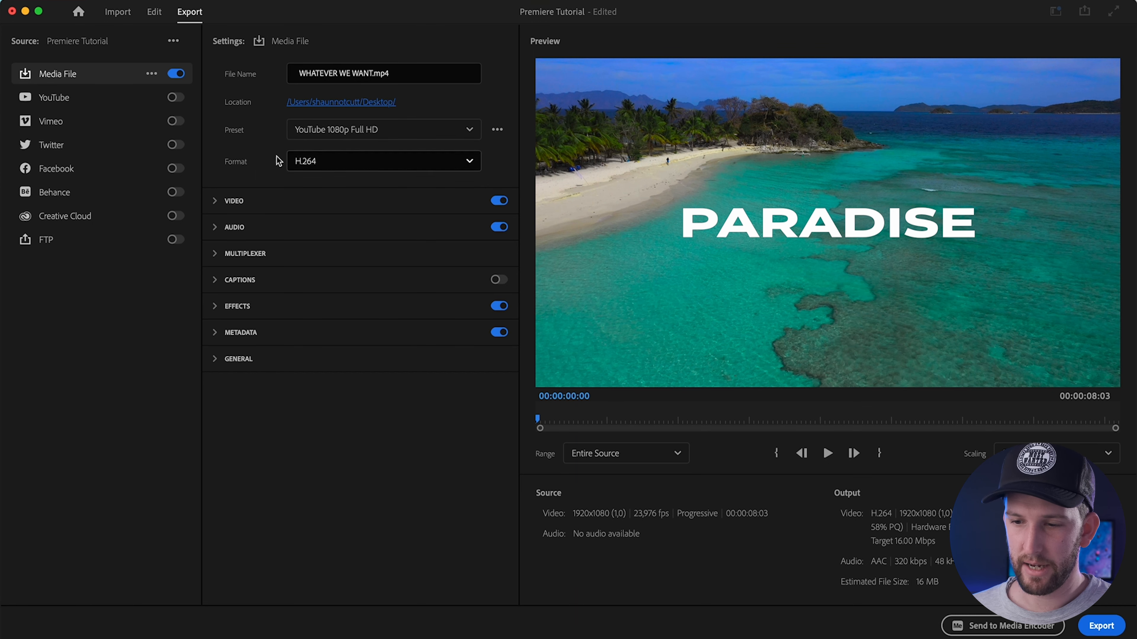
Enable Render at Maximum Depth and Use Maximum Render Quality in the additional video settings, and export the sequence
left_click(224, 202)
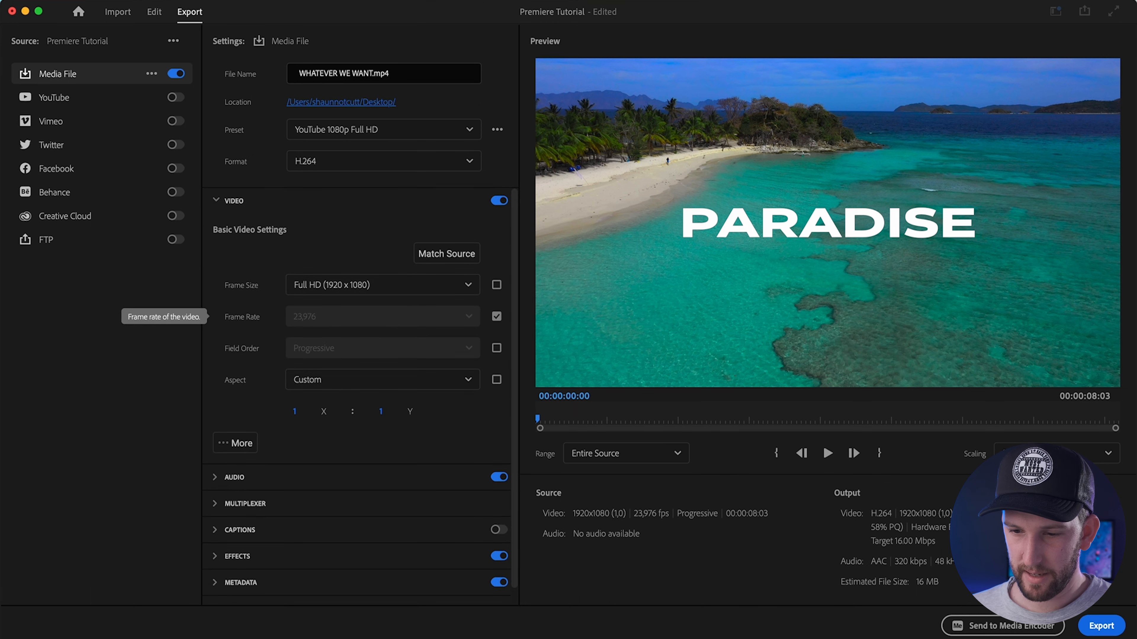
scroll(255, 428, "down", 1)
left_click(240, 425)
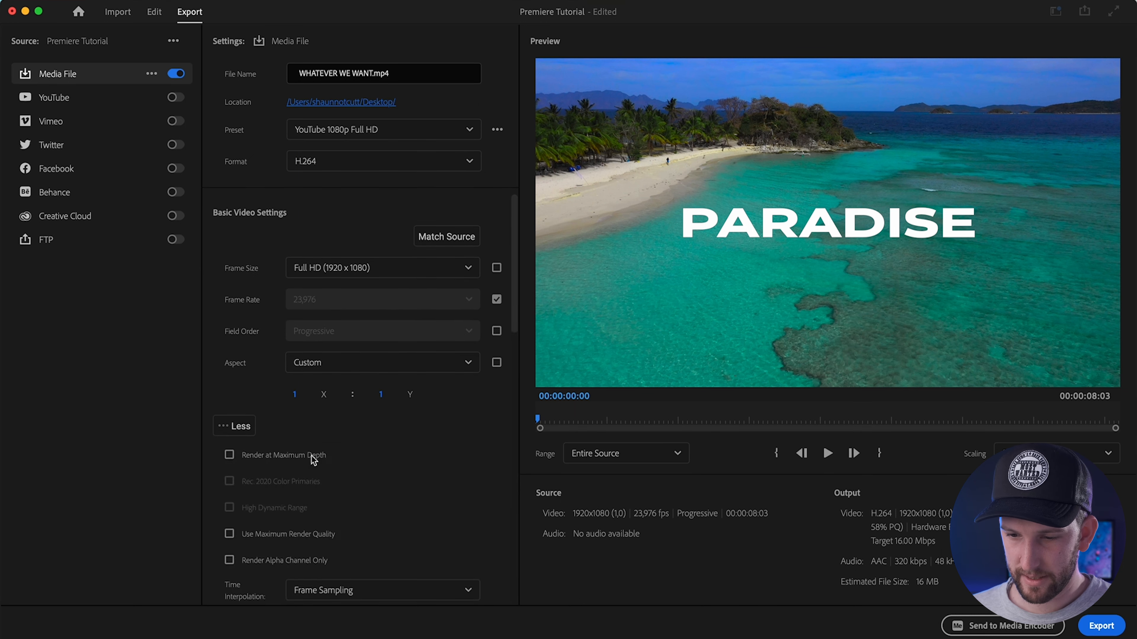
scroll(313, 459, "down", 10)
scroll(314, 458, "up", 4)
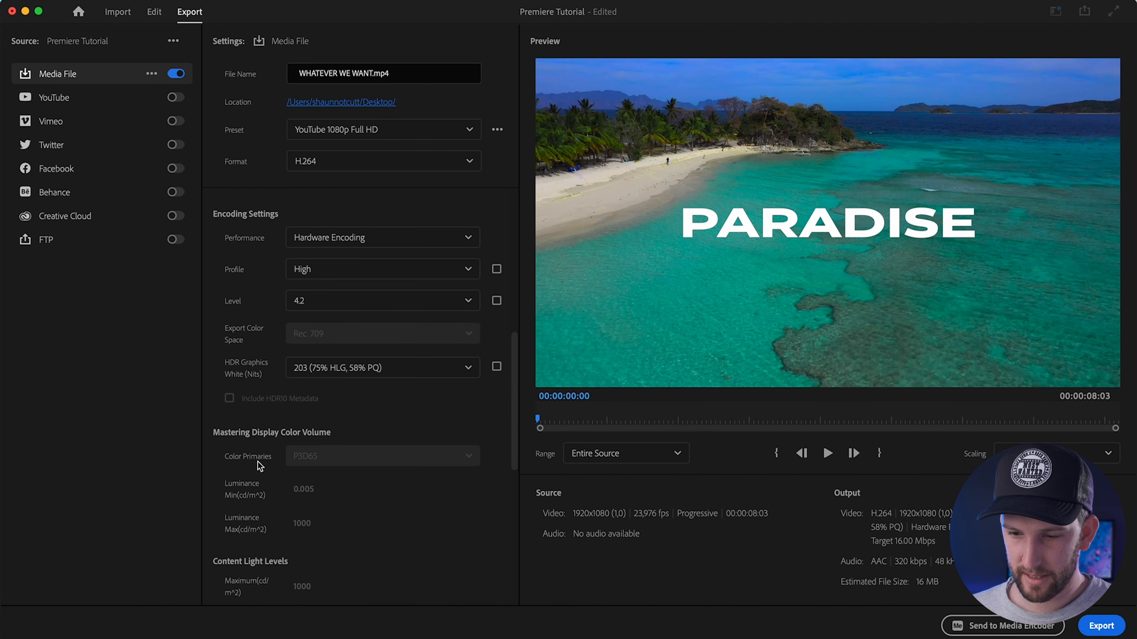
scroll(271, 461, "up", 5)
left_click(229, 249)
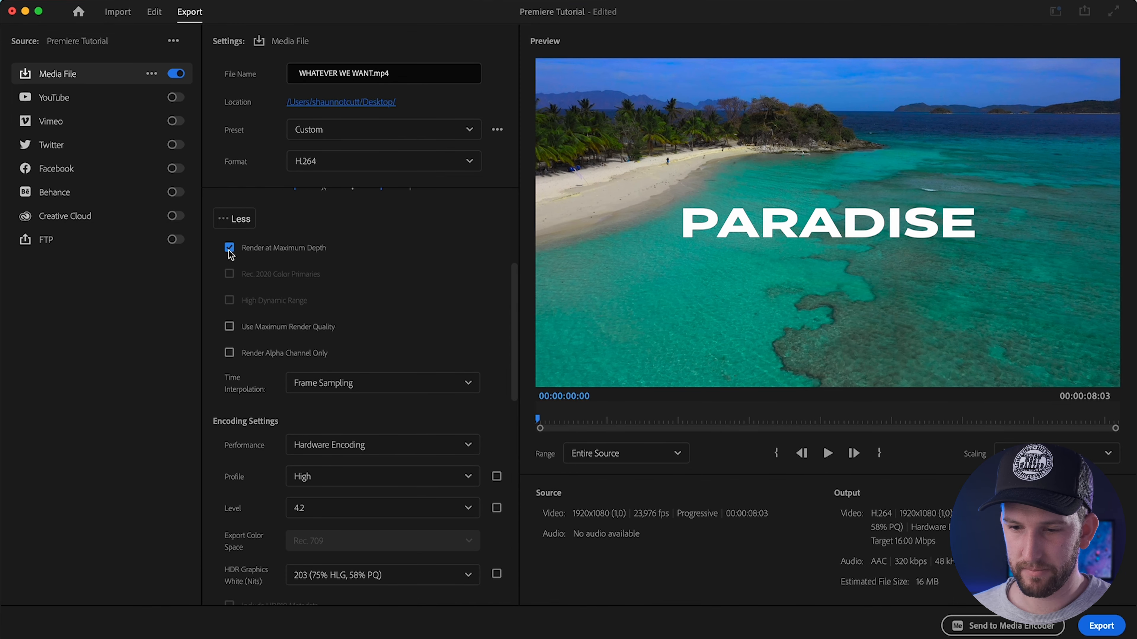
left_click(229, 328)
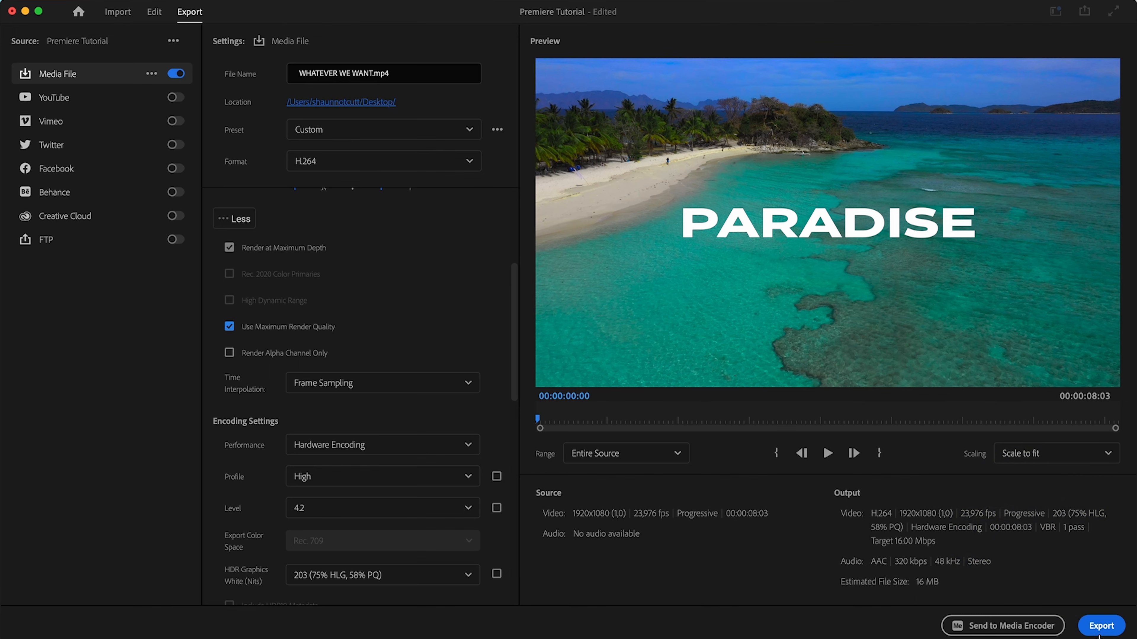
left_click(1100, 627)
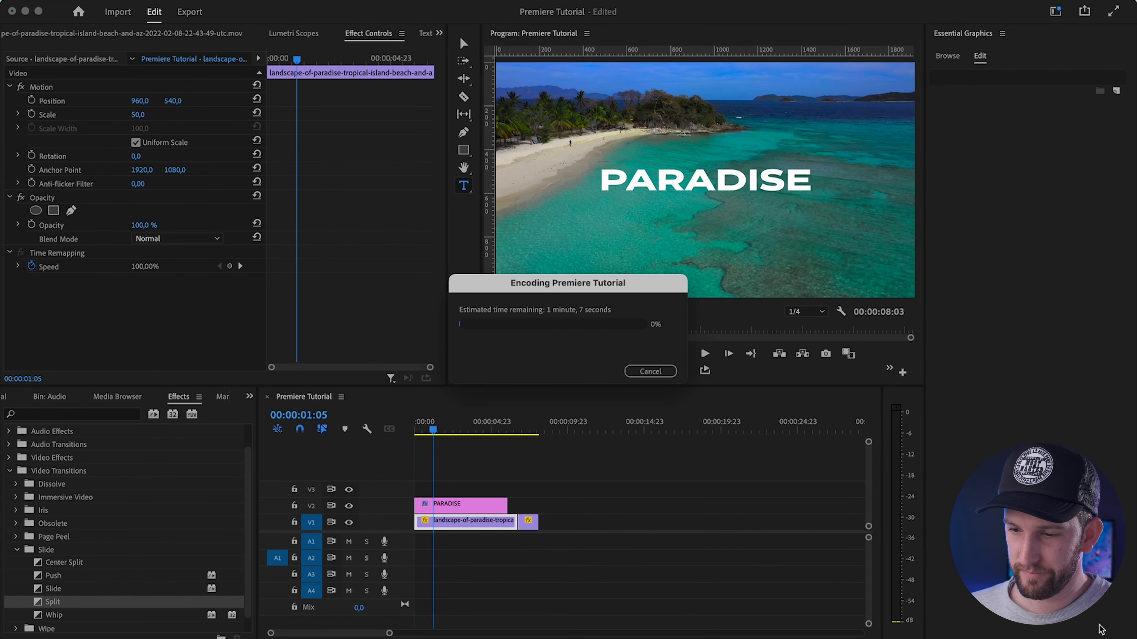